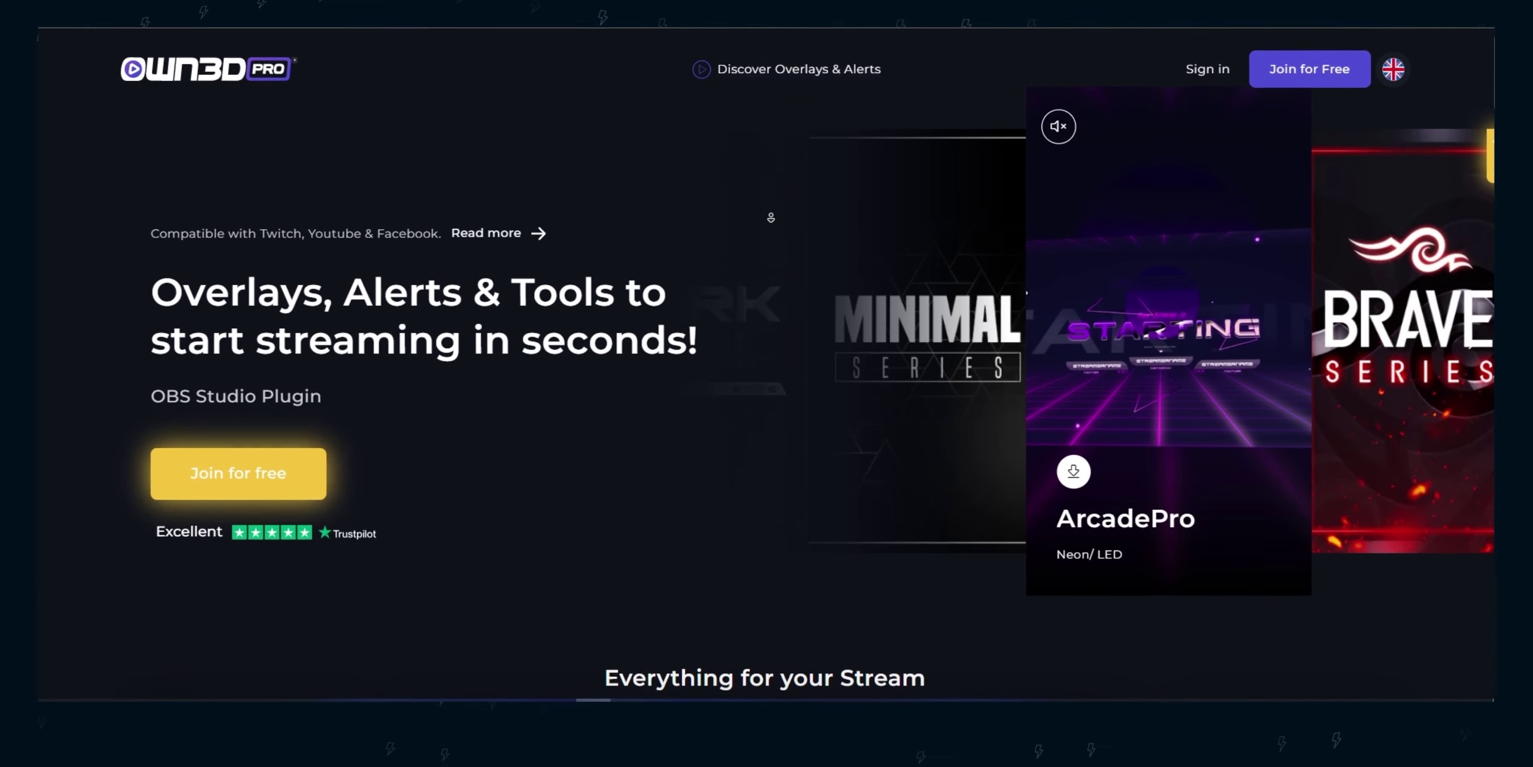
Browse the OWN3D Pro catalogue of all overlays and check its game filter.
scroll(771, 217, "down", 1)
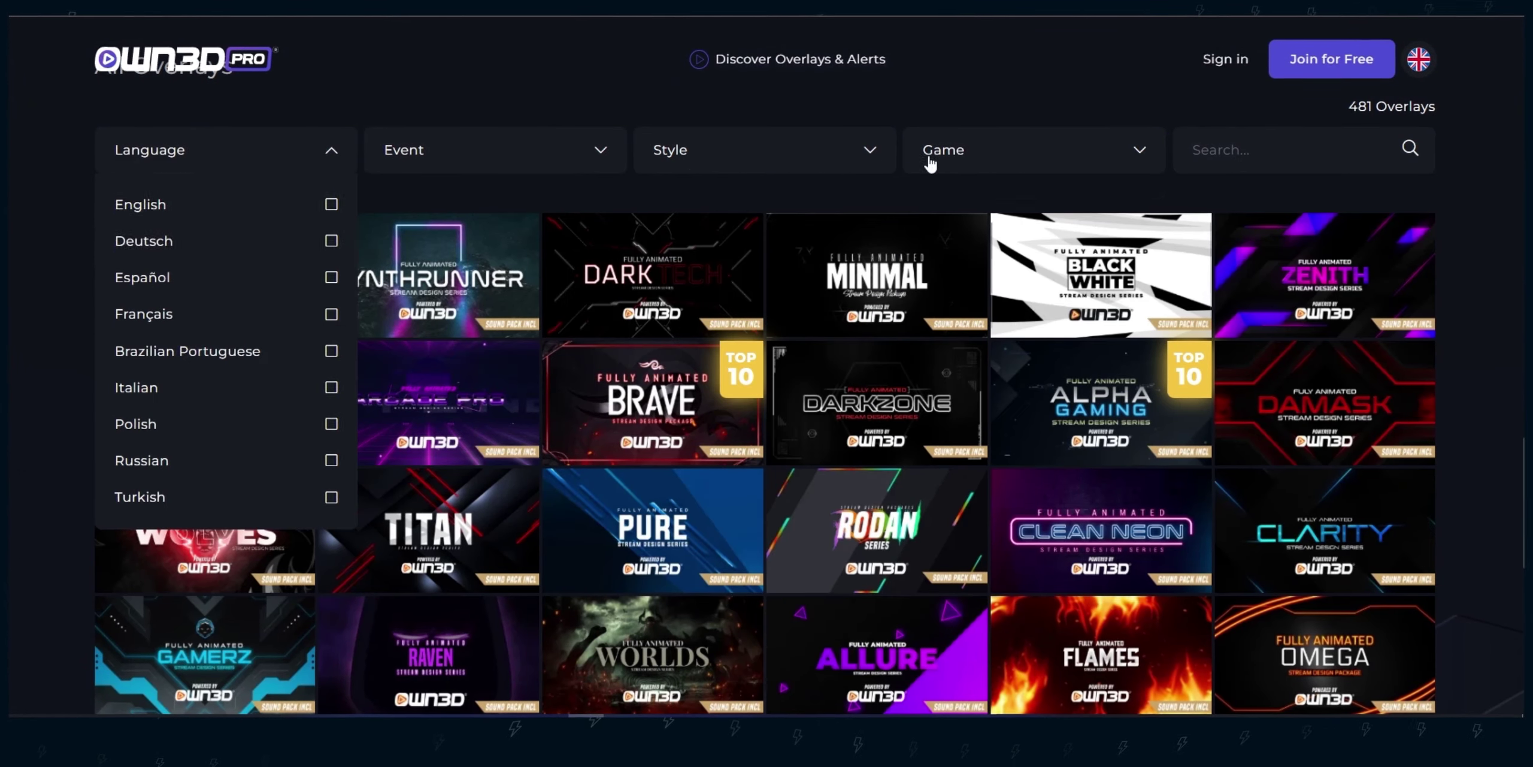
left_click(1041, 150)
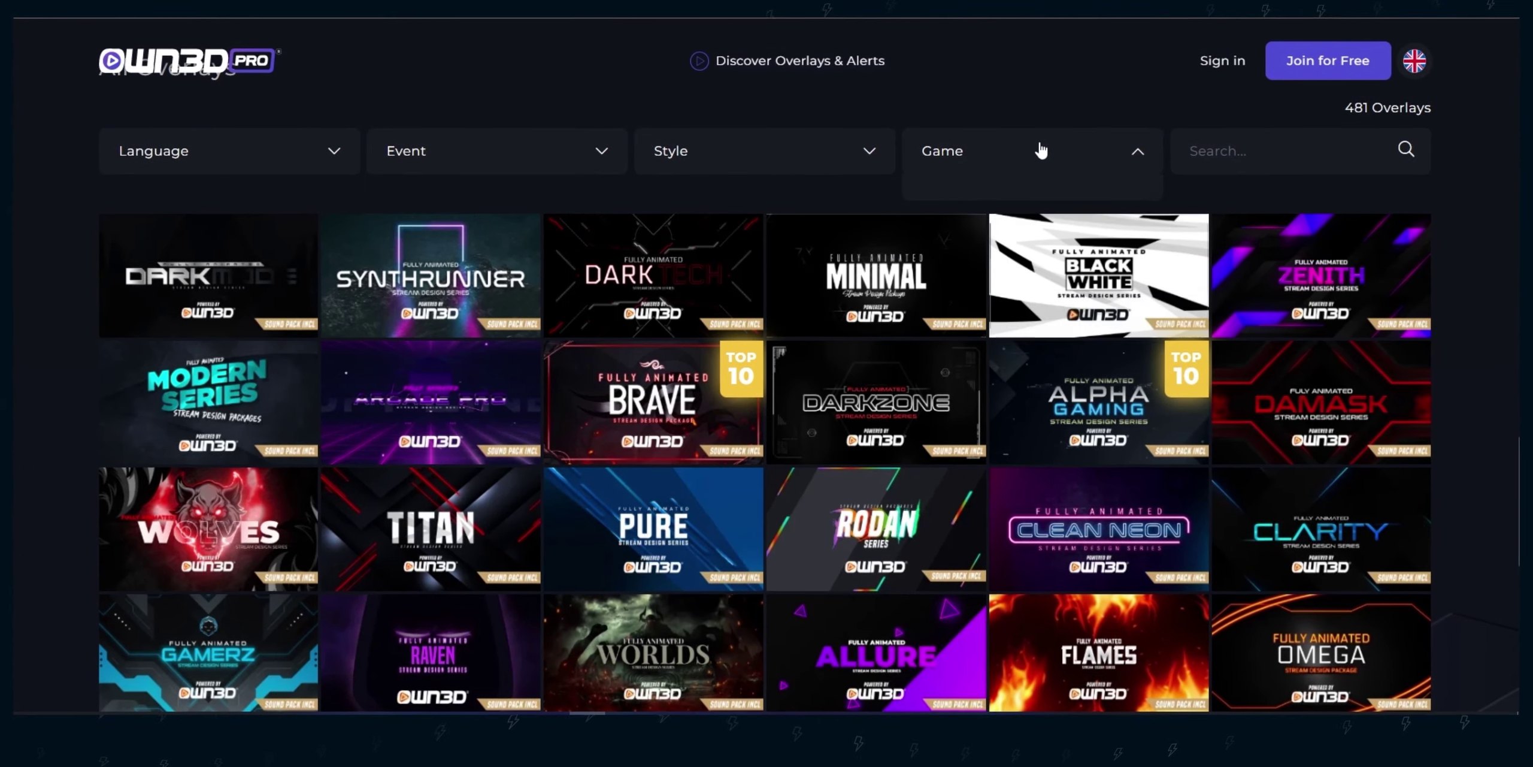
scroll(1041, 150, "down", 15)
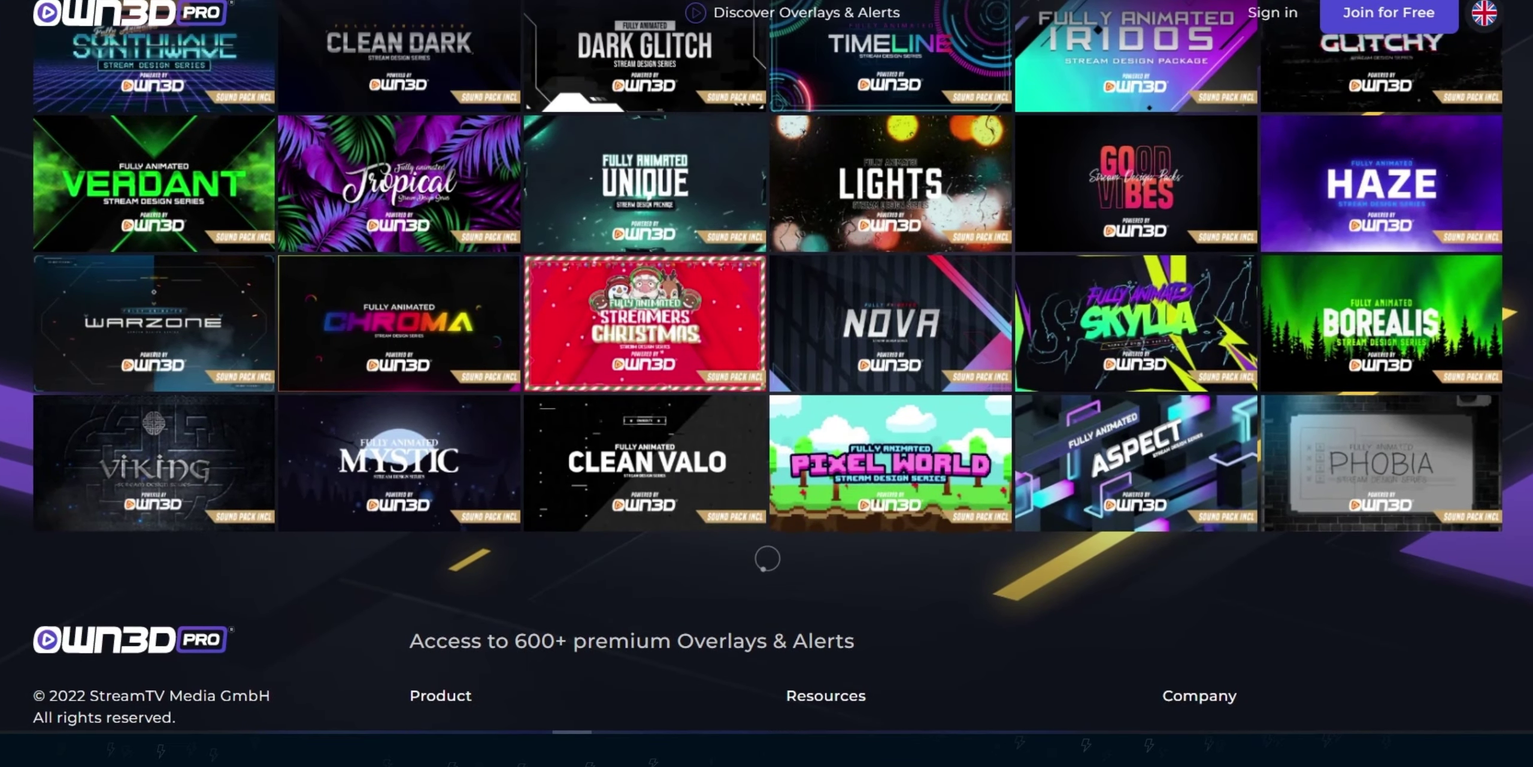
scroll(1521, 494, "down", 10)
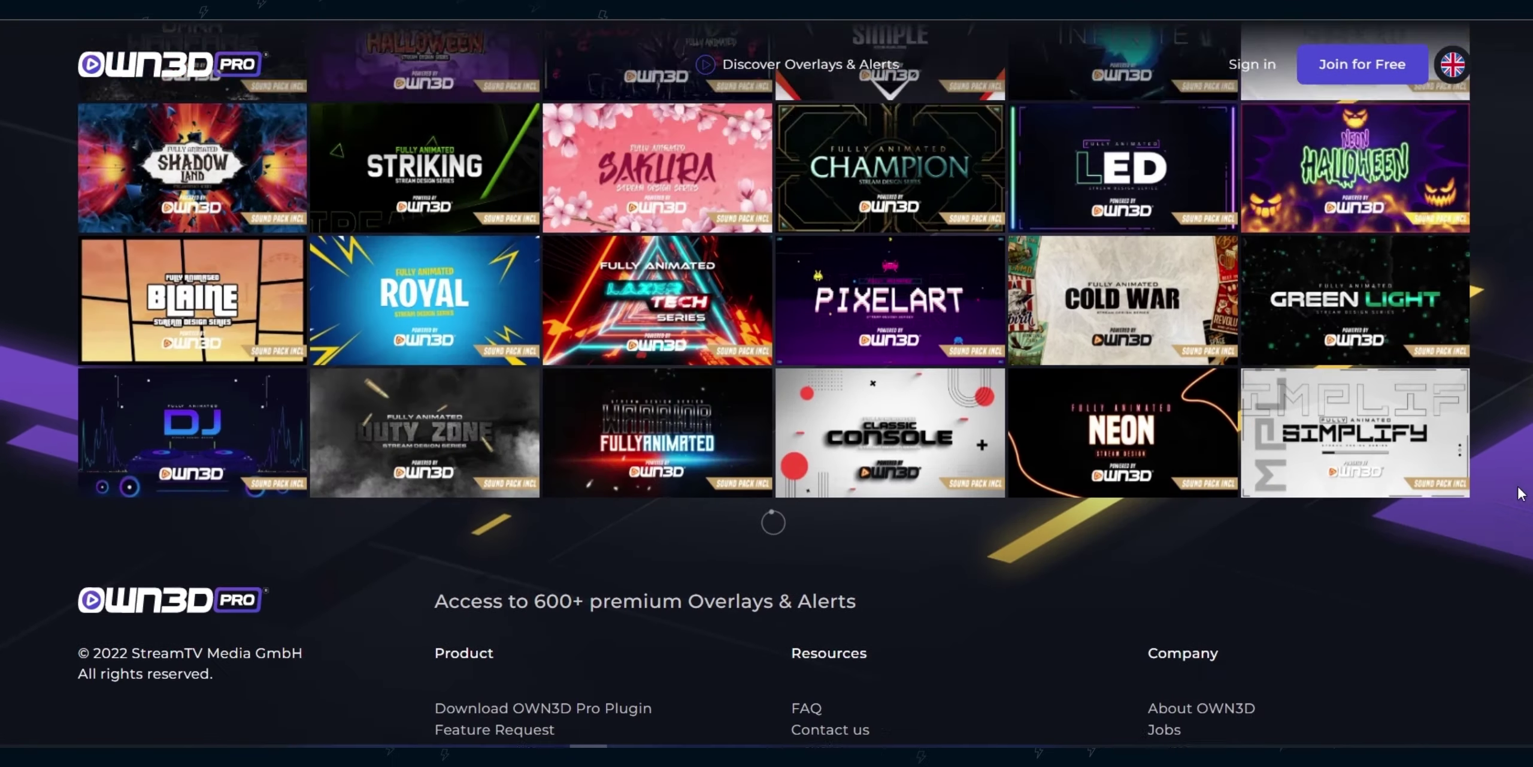
scroll(1491, 494, "down", 10)
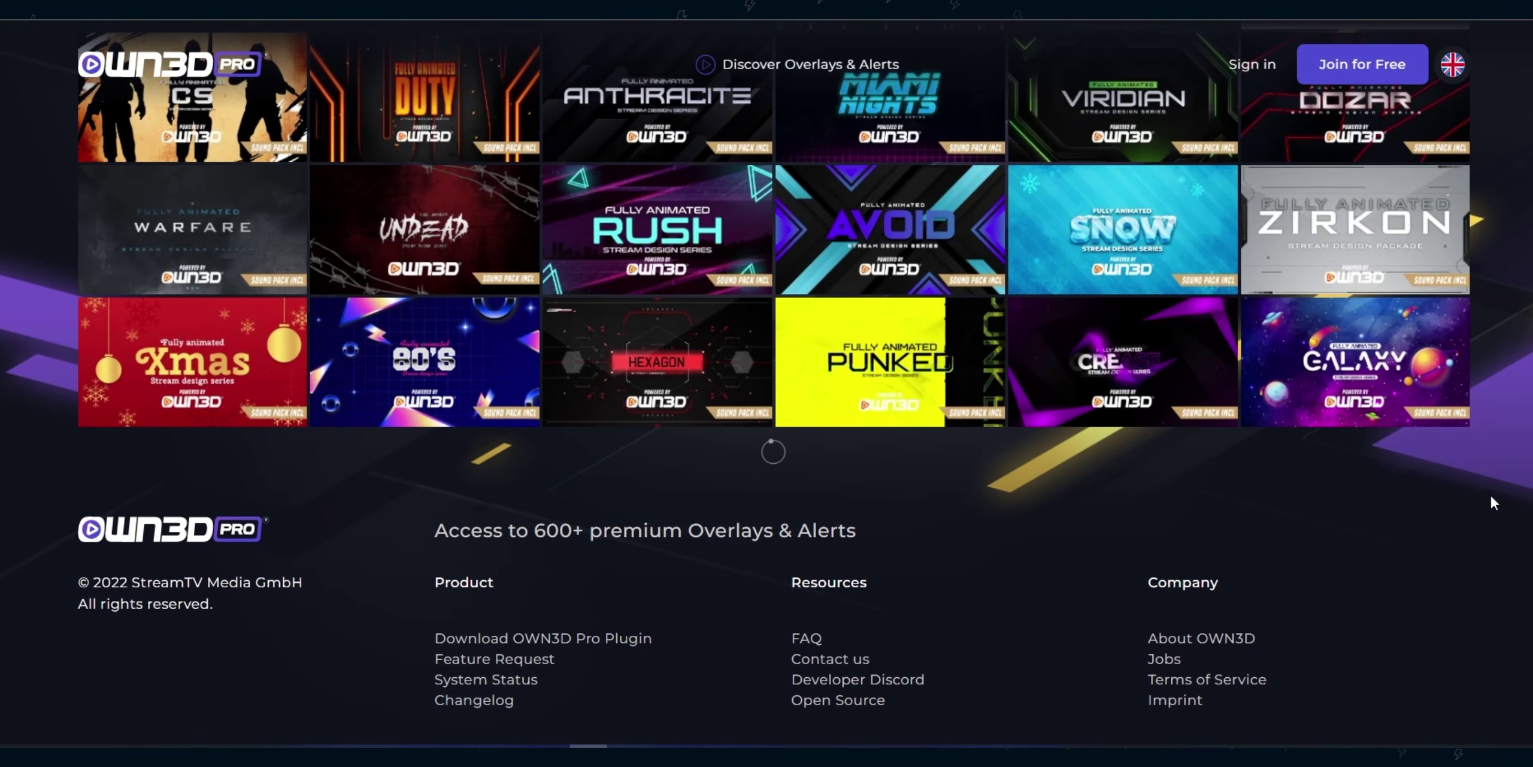
Review the OWN3D Pro stream tools and compare the features and pricing of the Free and Pro plans.
scroll(1490, 494, "down", 5)
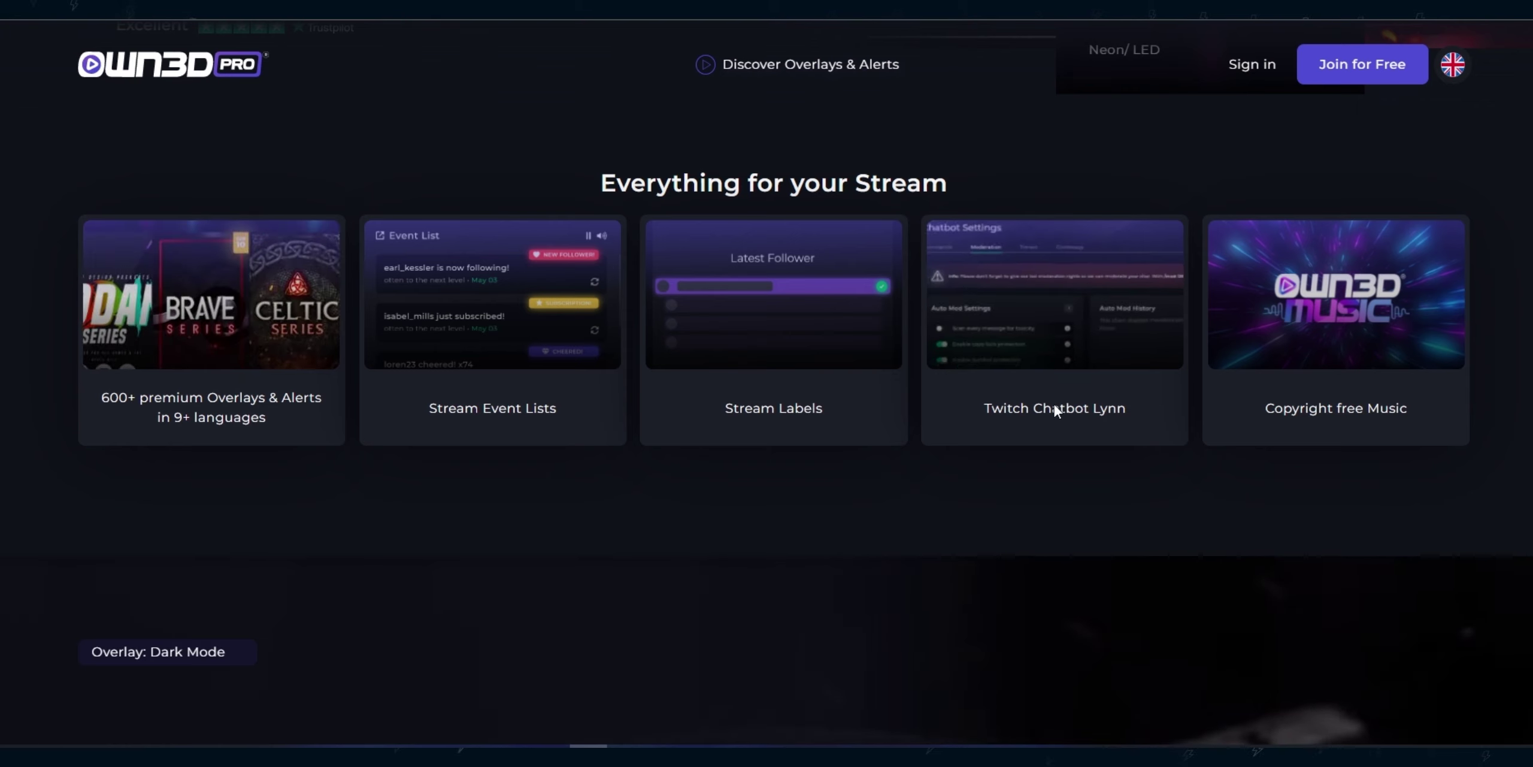
scroll(1161, 236, "down", 12)
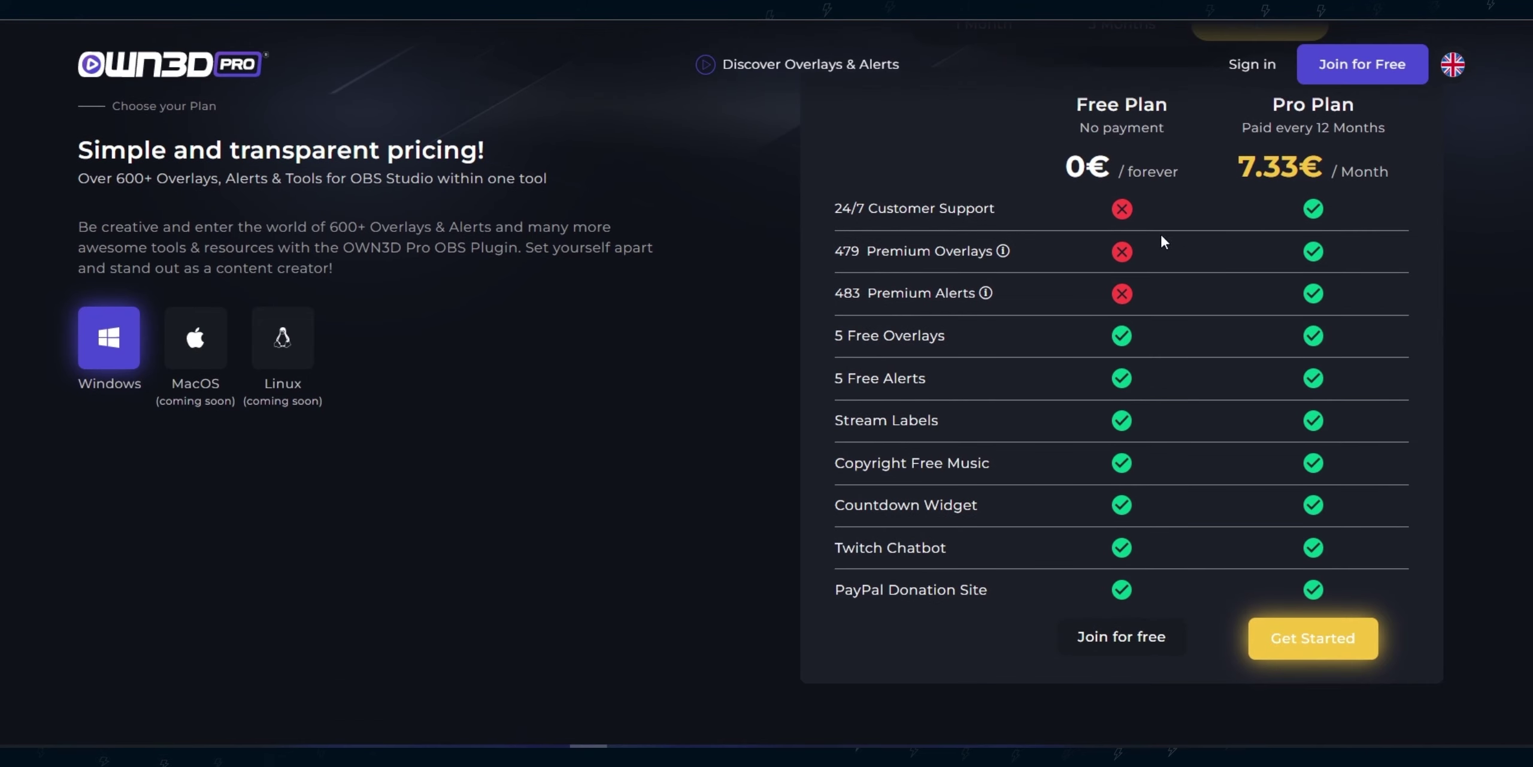
scroll(1238, 386, "down", 2)
left_click(1274, 521)
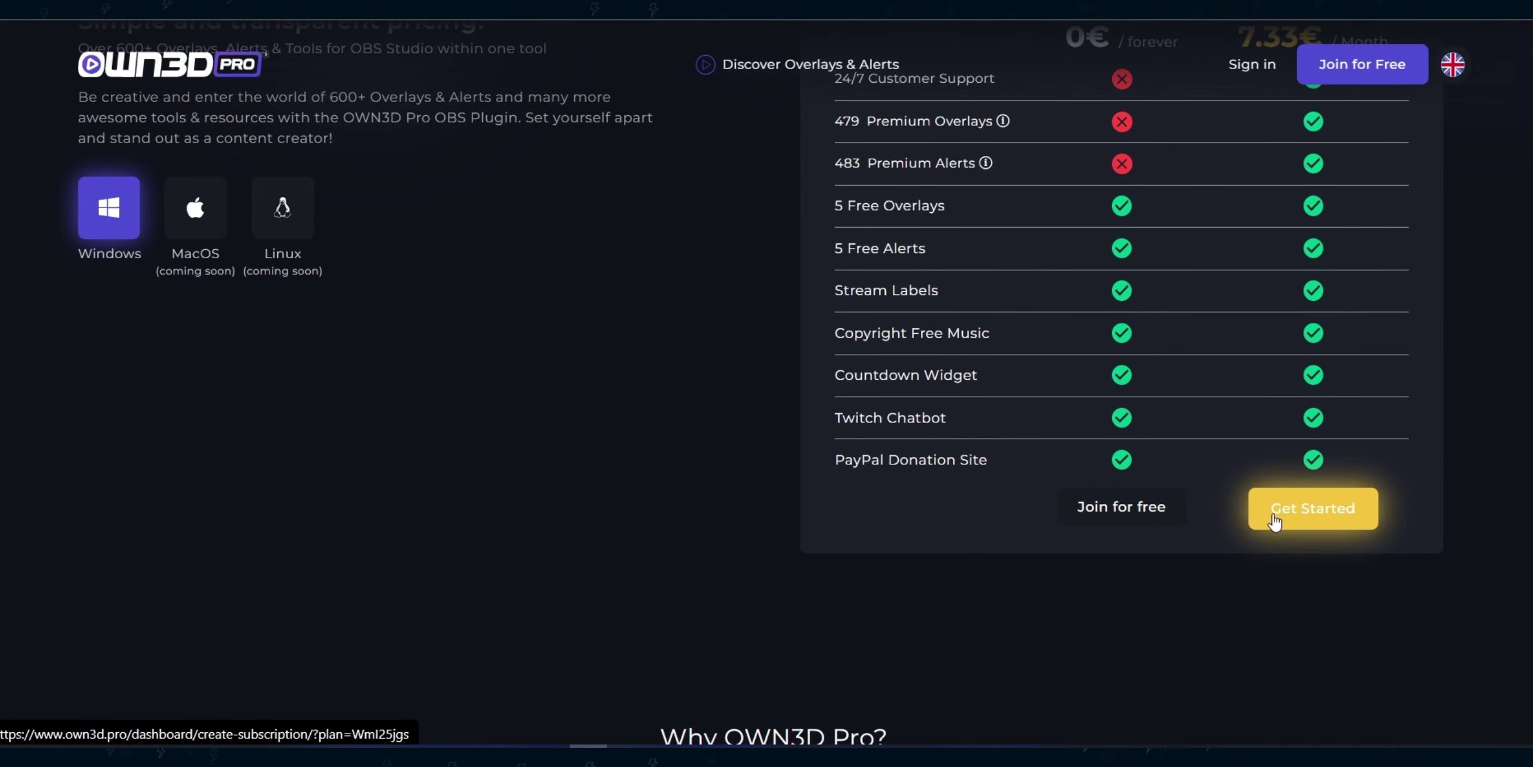
scroll(1364, 528, "up", 3)
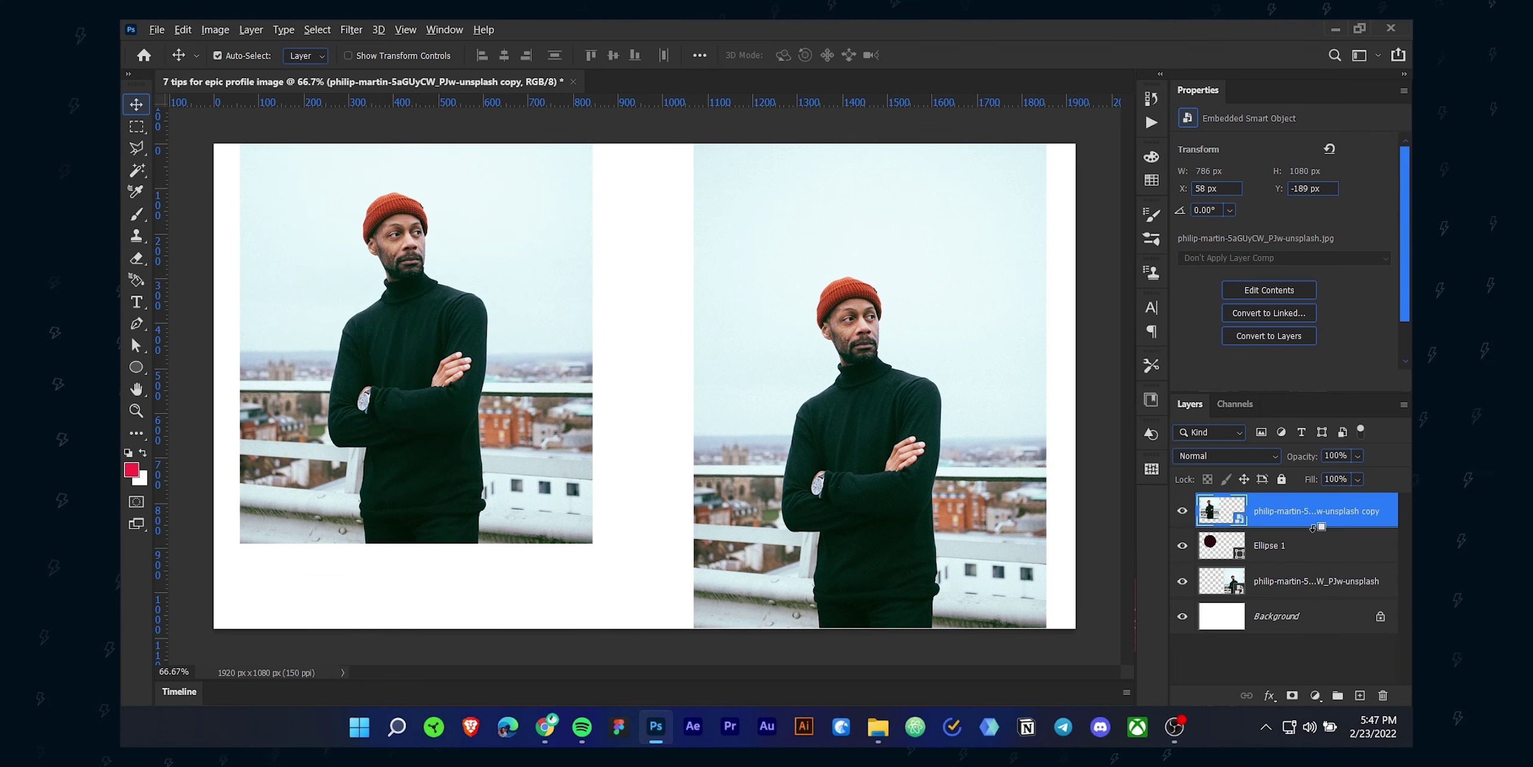
In Photoshop, clip the portrait photo copy to the Ellipse 1 circle and reposition it to about X 67 px, Y -250 px.
left_click(1313, 527, "alt")
left_click_drag(434, 296, 450, 248)
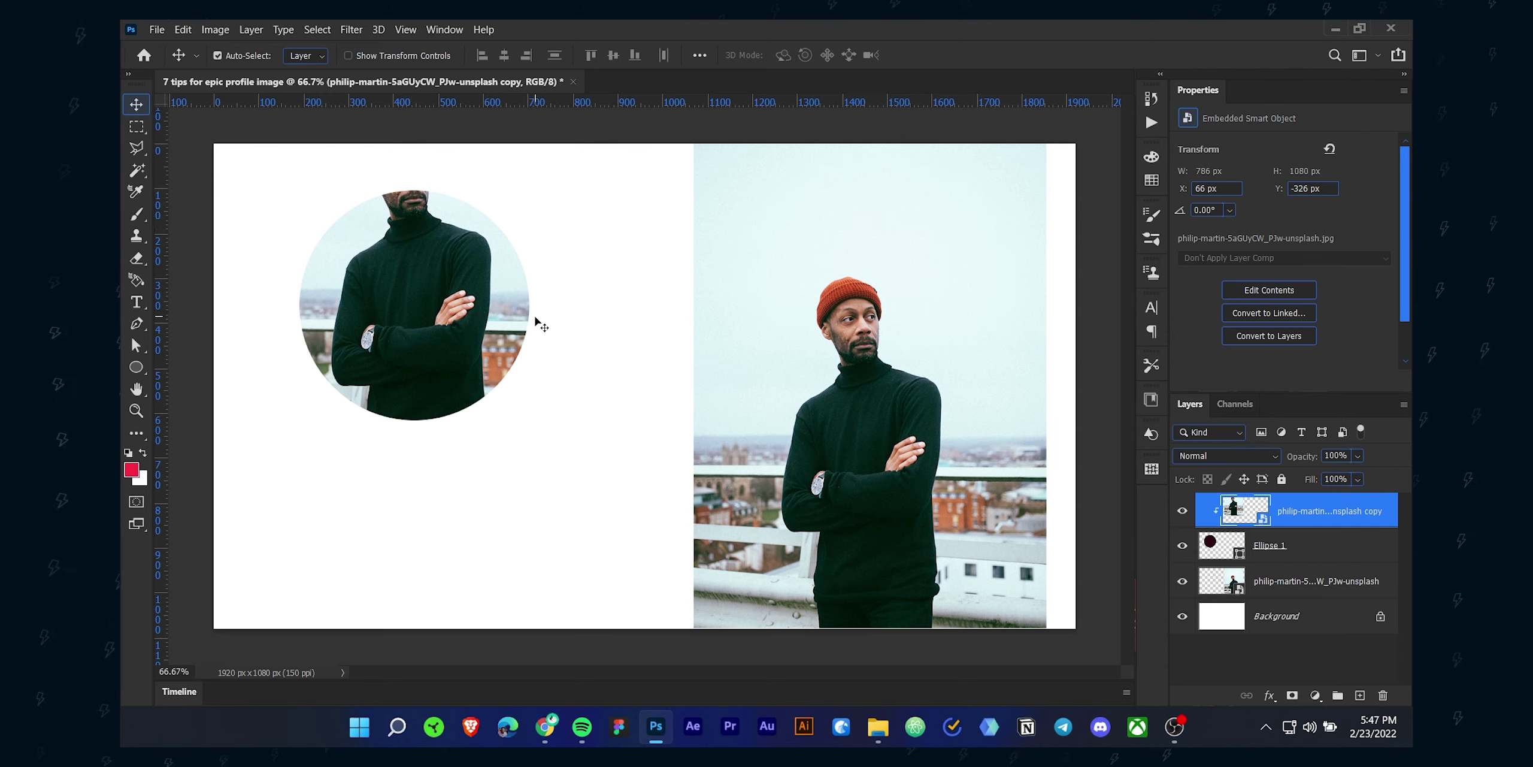
mouse_move(393, 306)
left_mouse_down()
mouse_move(396, 340)
mouse_move(408, 321)
left_mouse_up()
left_click_drag(461, 278, 472, 261)
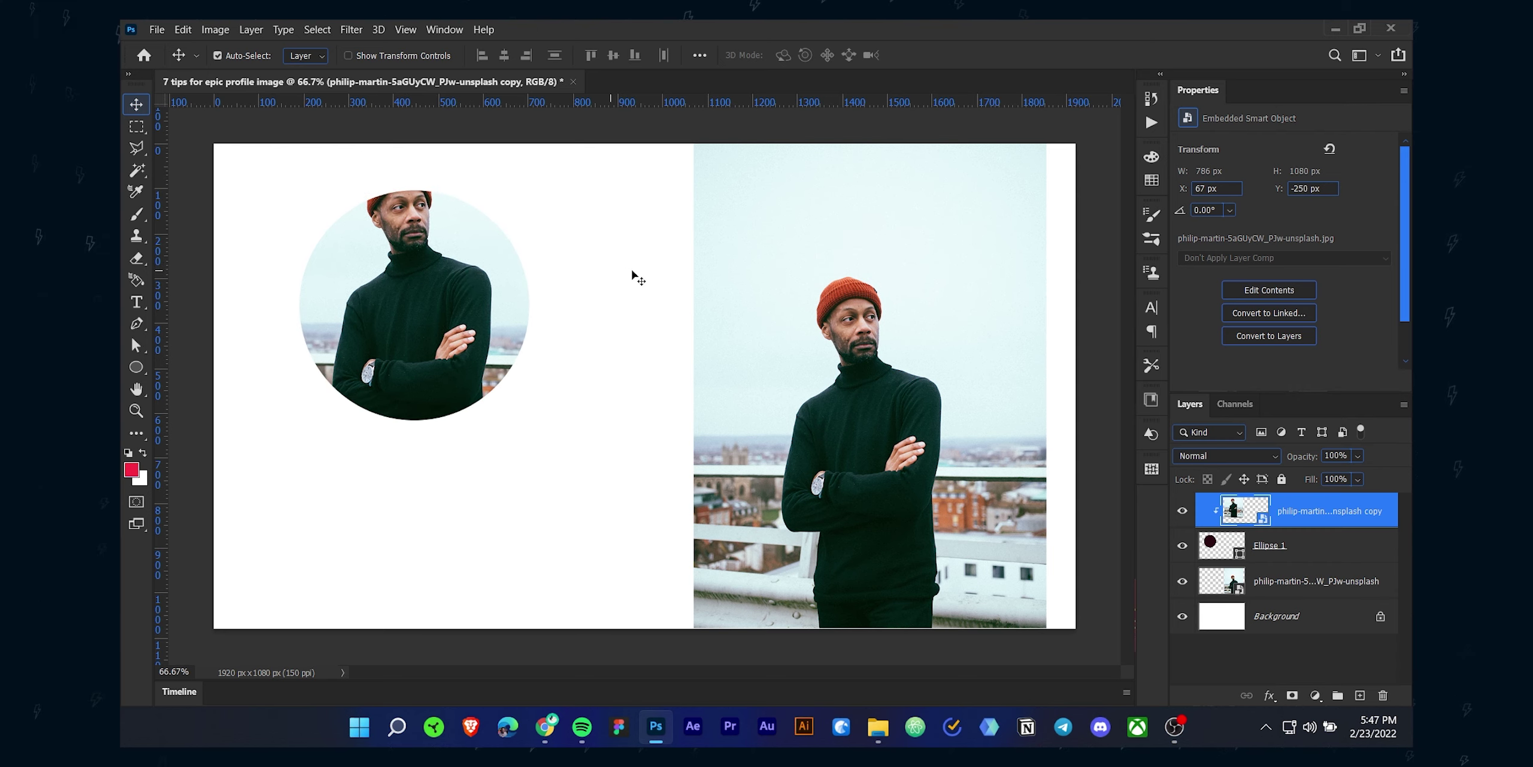
Start a new document with a width and height of 512 pixels.
left_click(156, 30)
left_click(173, 45)
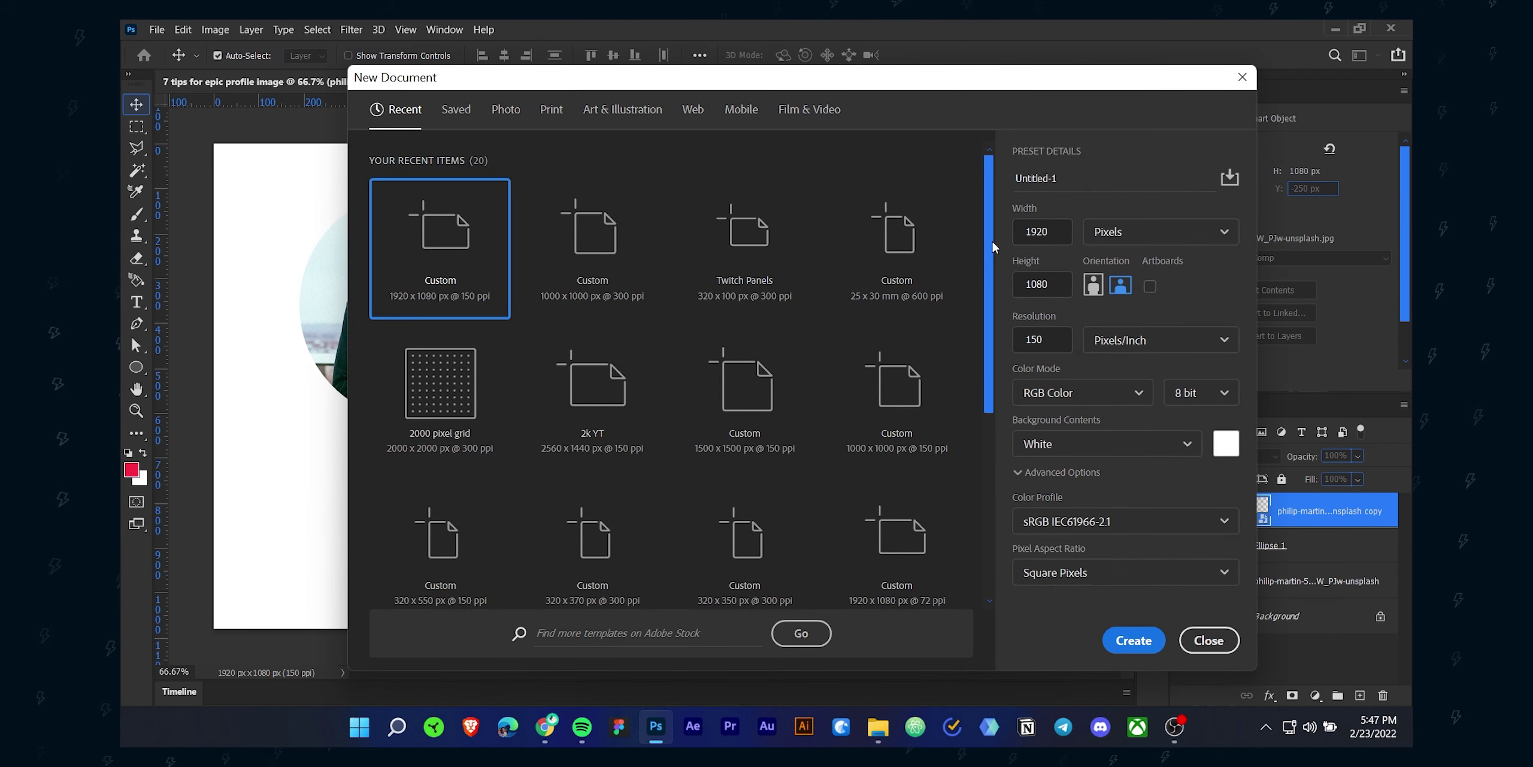
double_click(1043, 231)
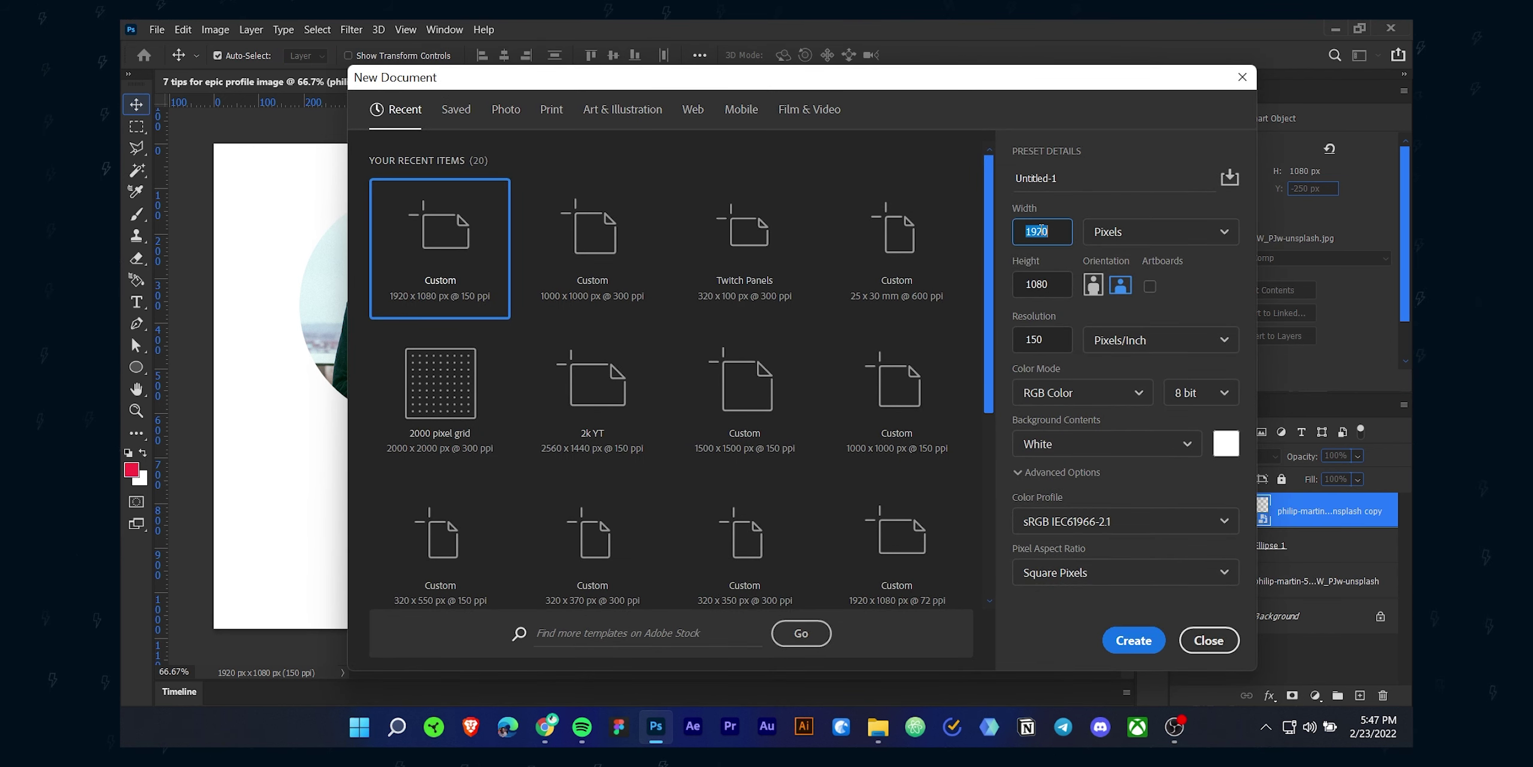
type("512")
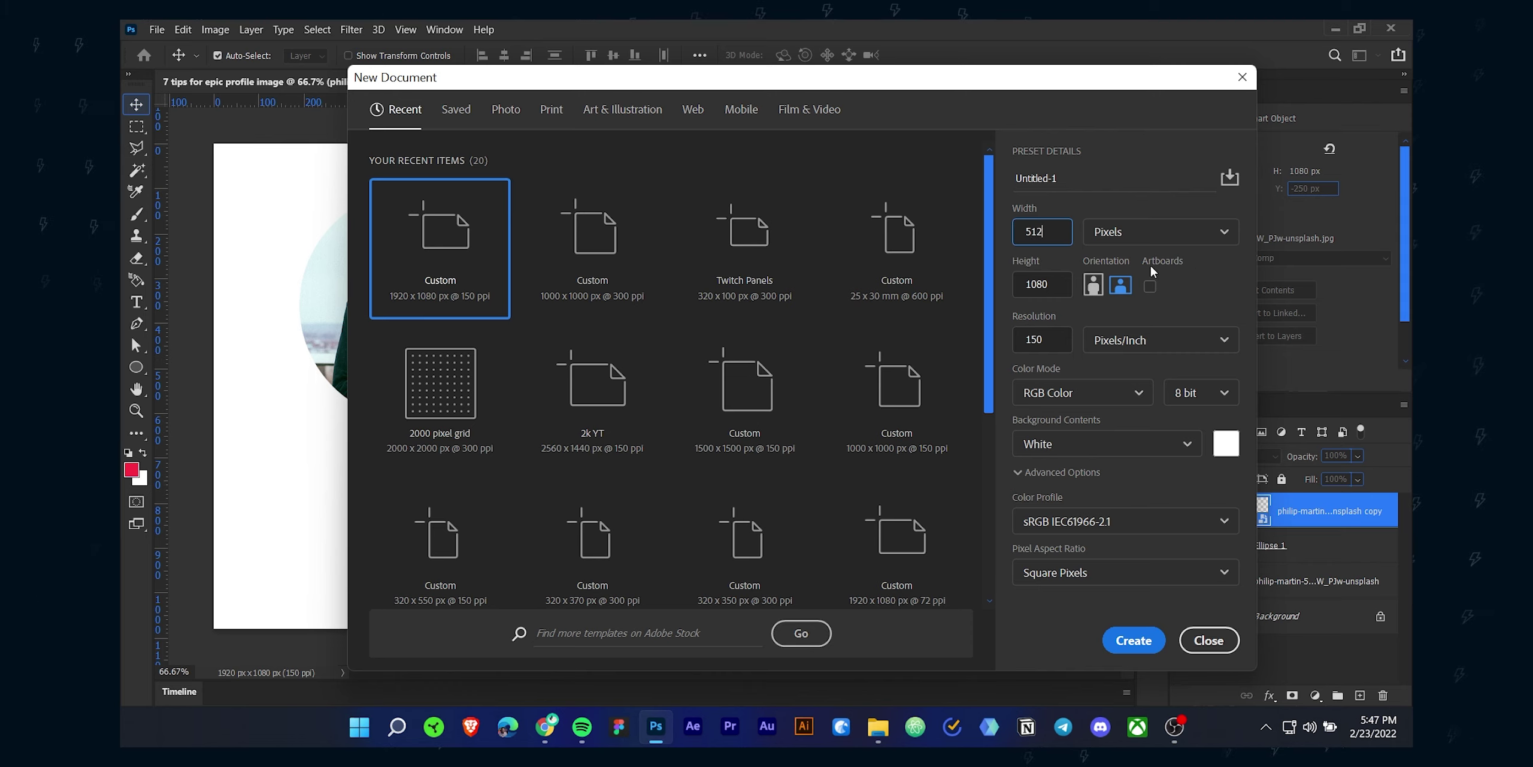
double_click(1033, 281)
type("512")
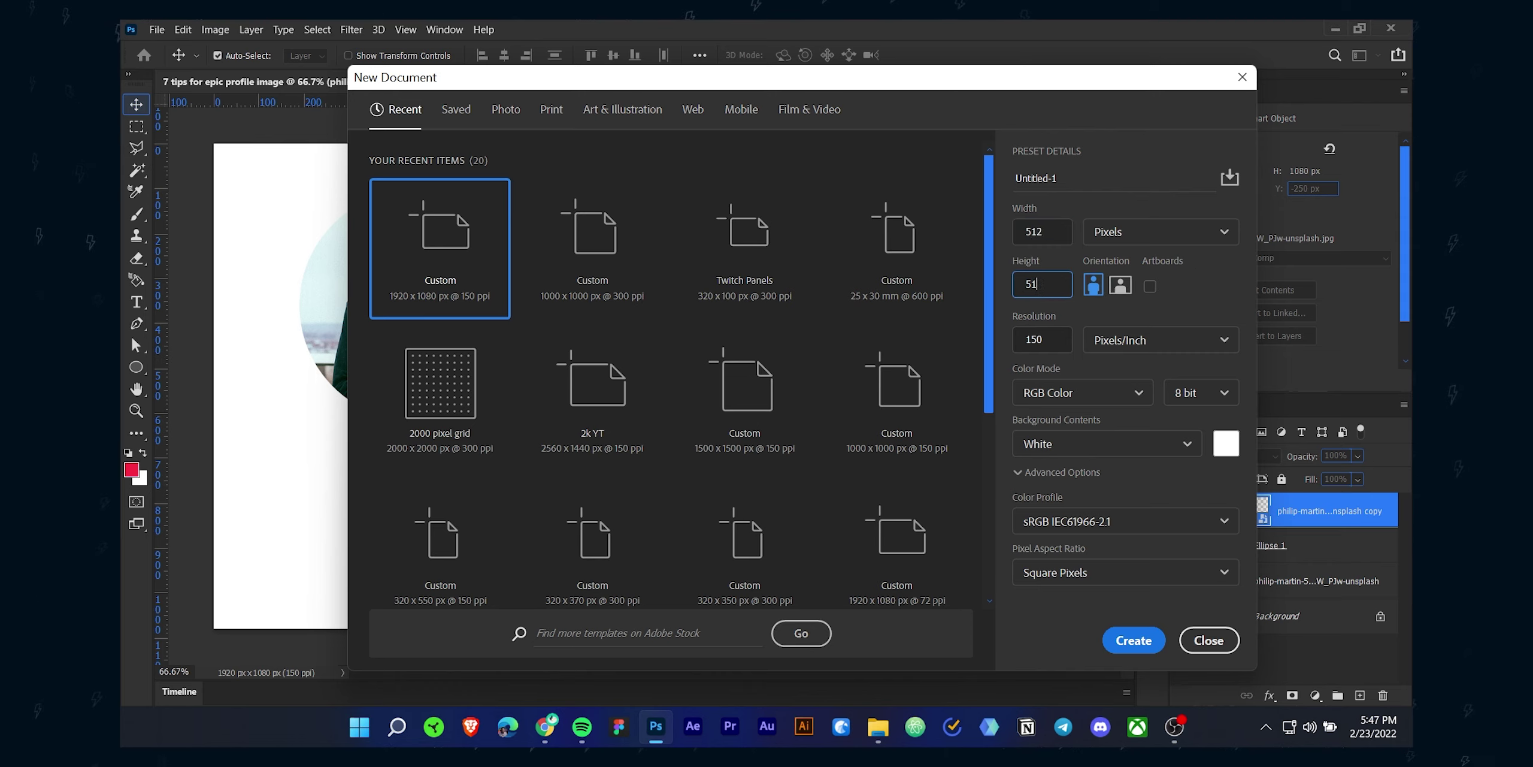
Name the new document Center and create it.
left_click(1064, 178)
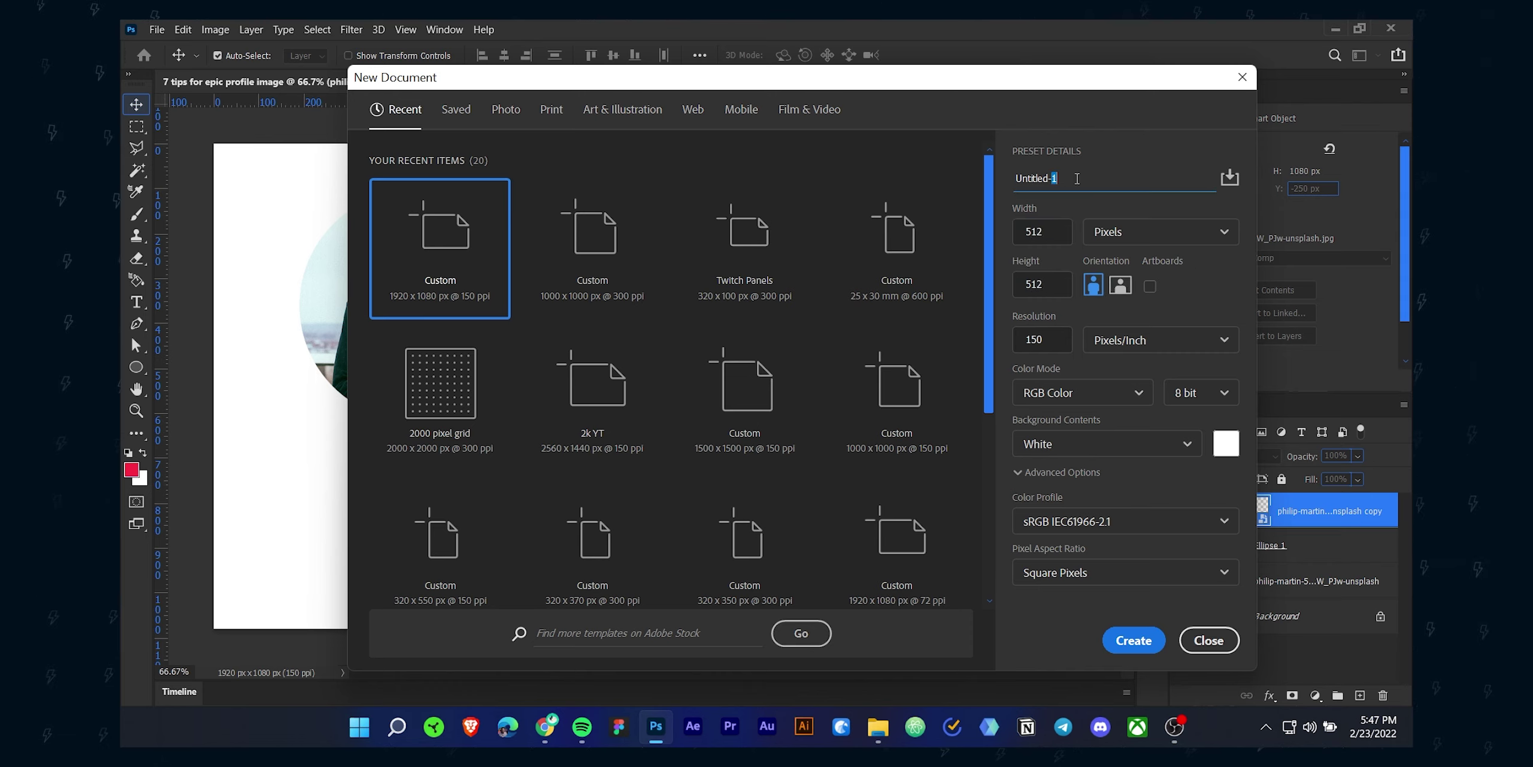
left_click_drag(1064, 178, 1017, 183)
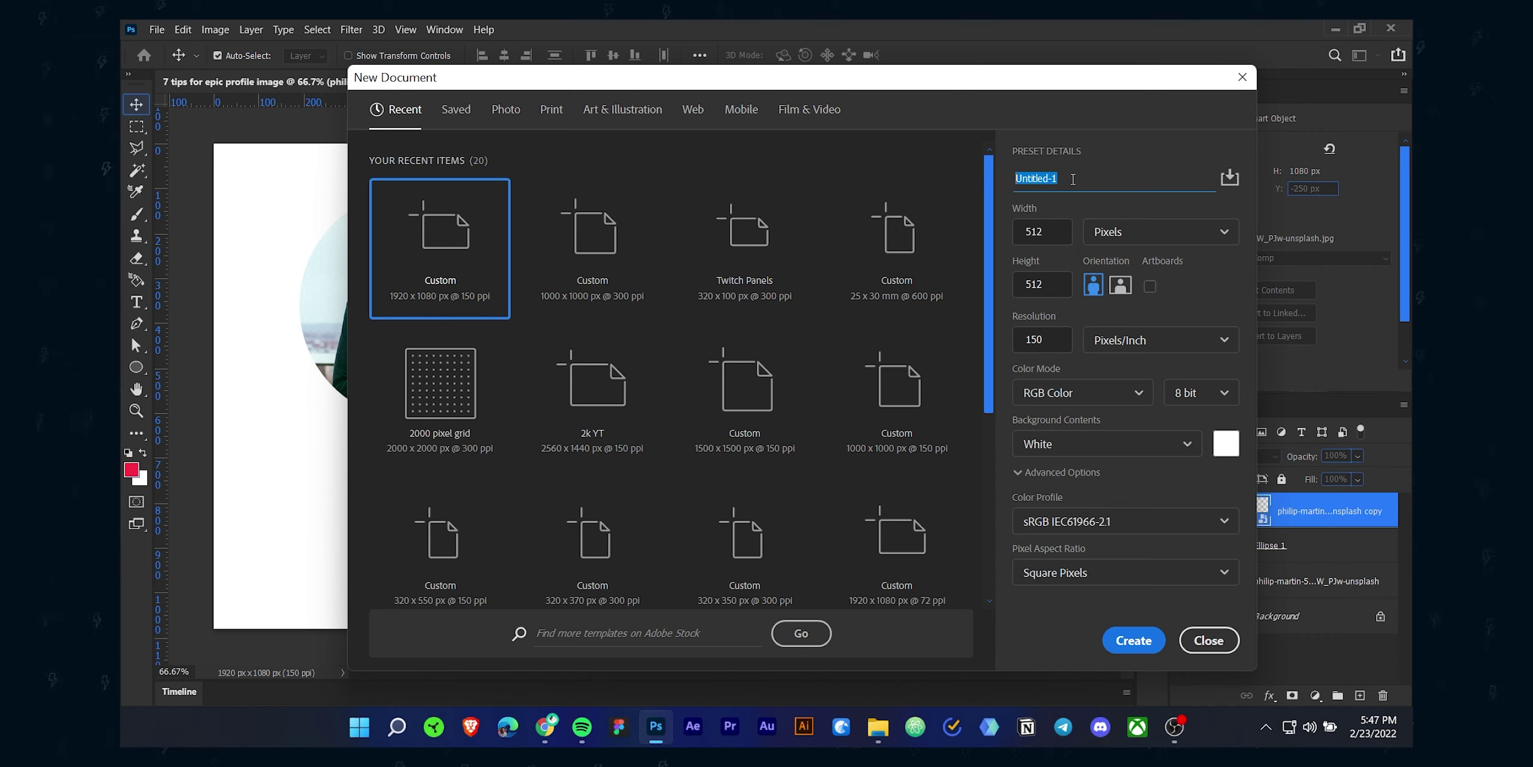
type("Cent")
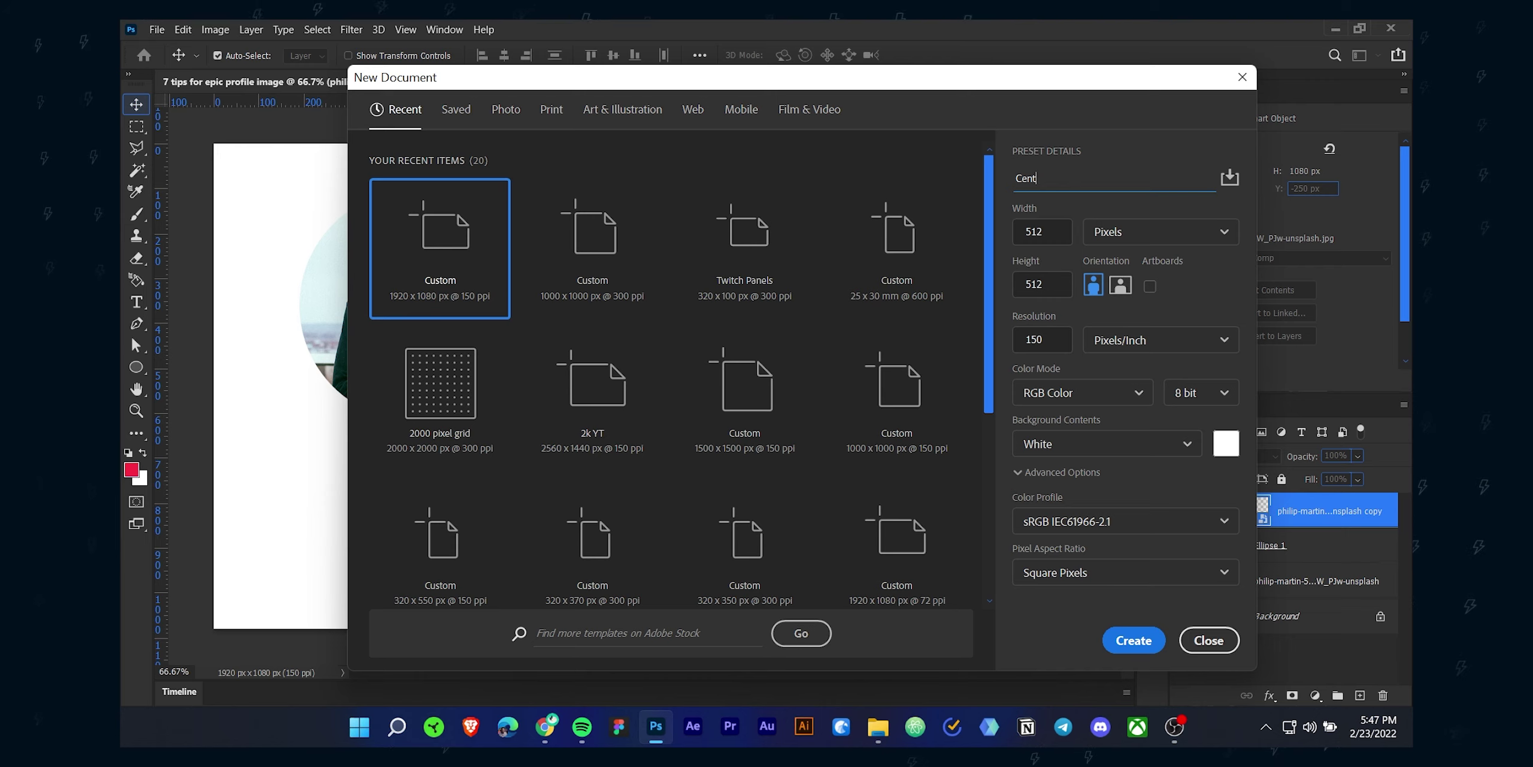
type("er")
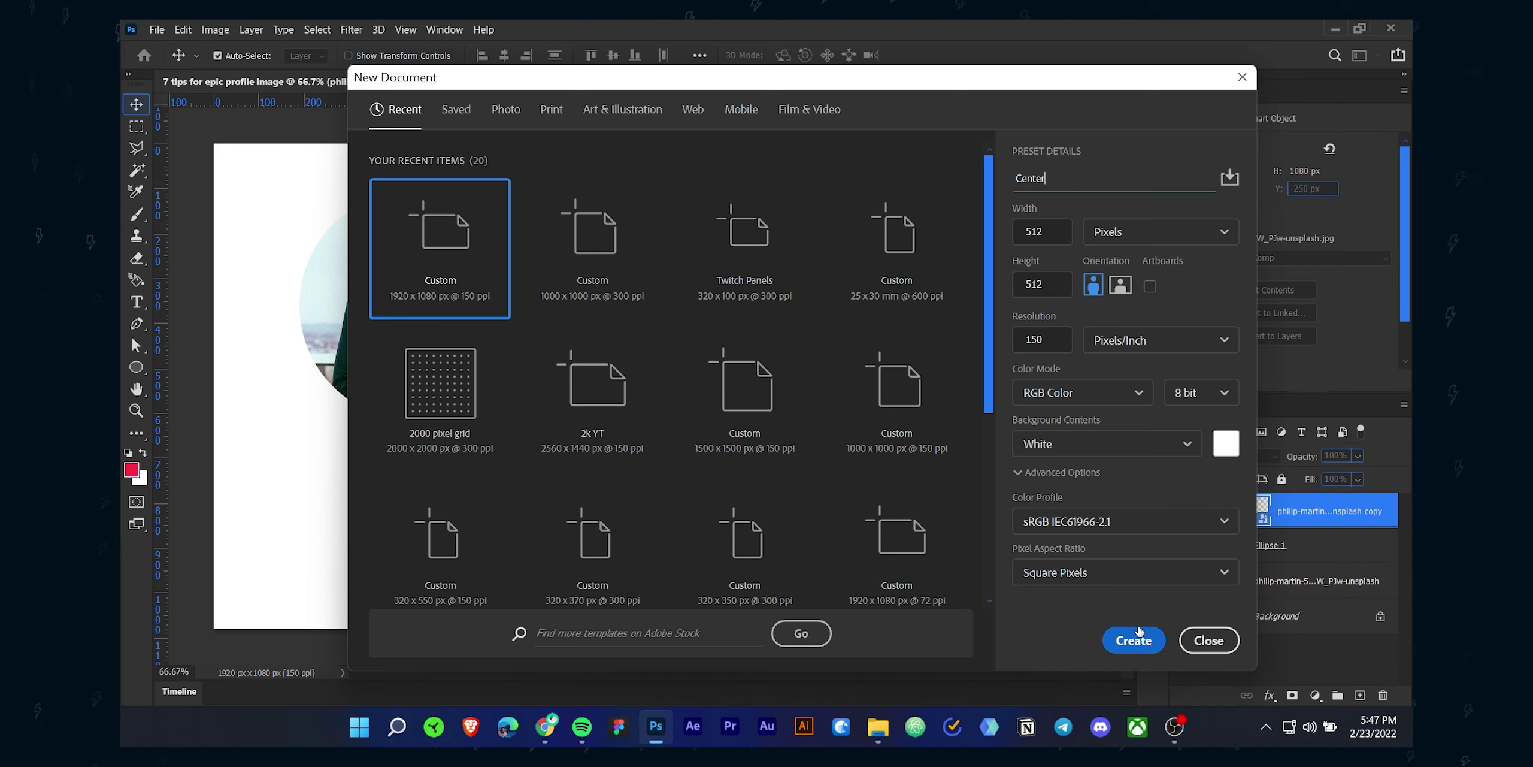
left_click(1132, 637)
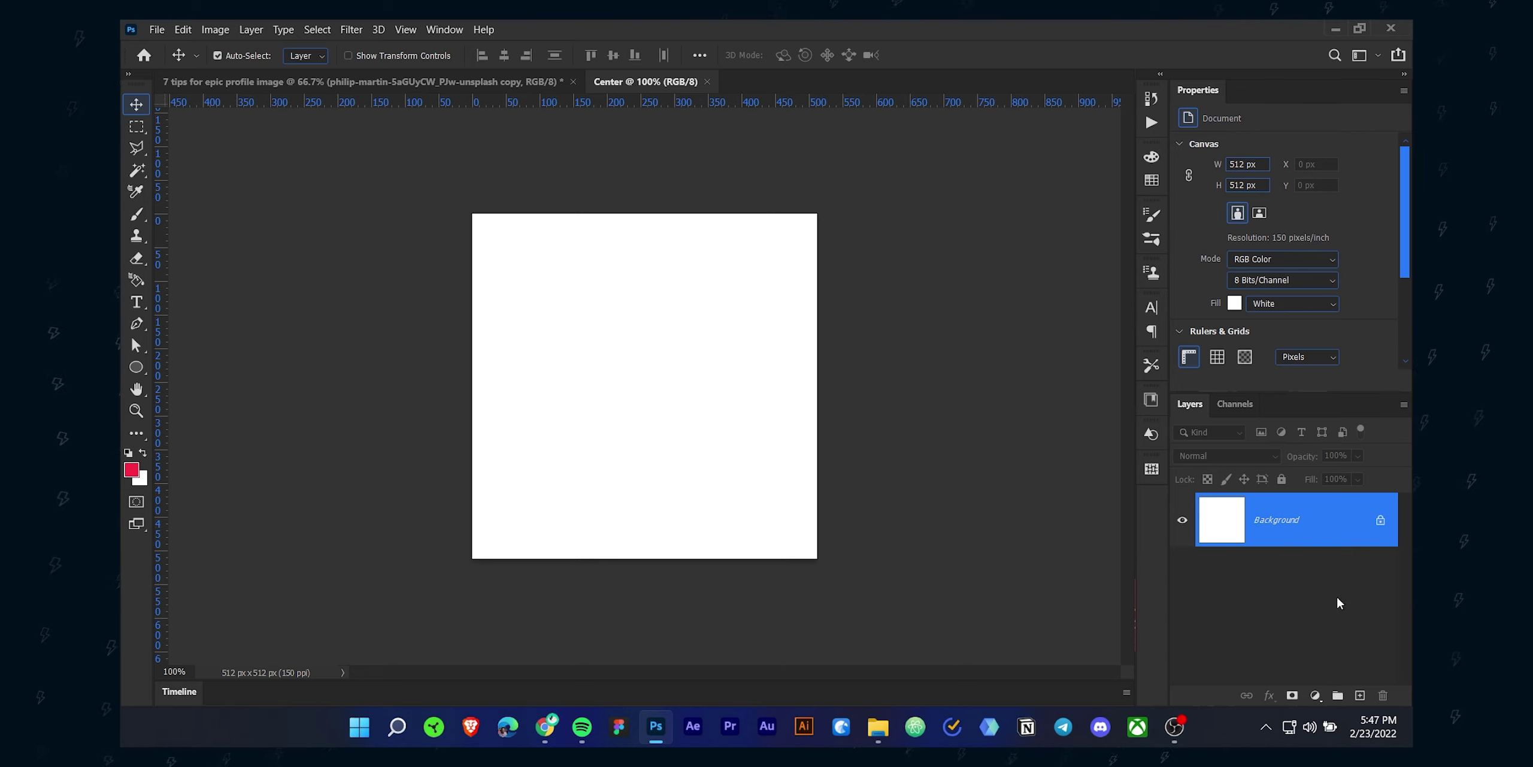
Add a layer and create a 512 × 512 px circle on the canvas with the Ellipse tool, using From Center.
left_click(1359, 697)
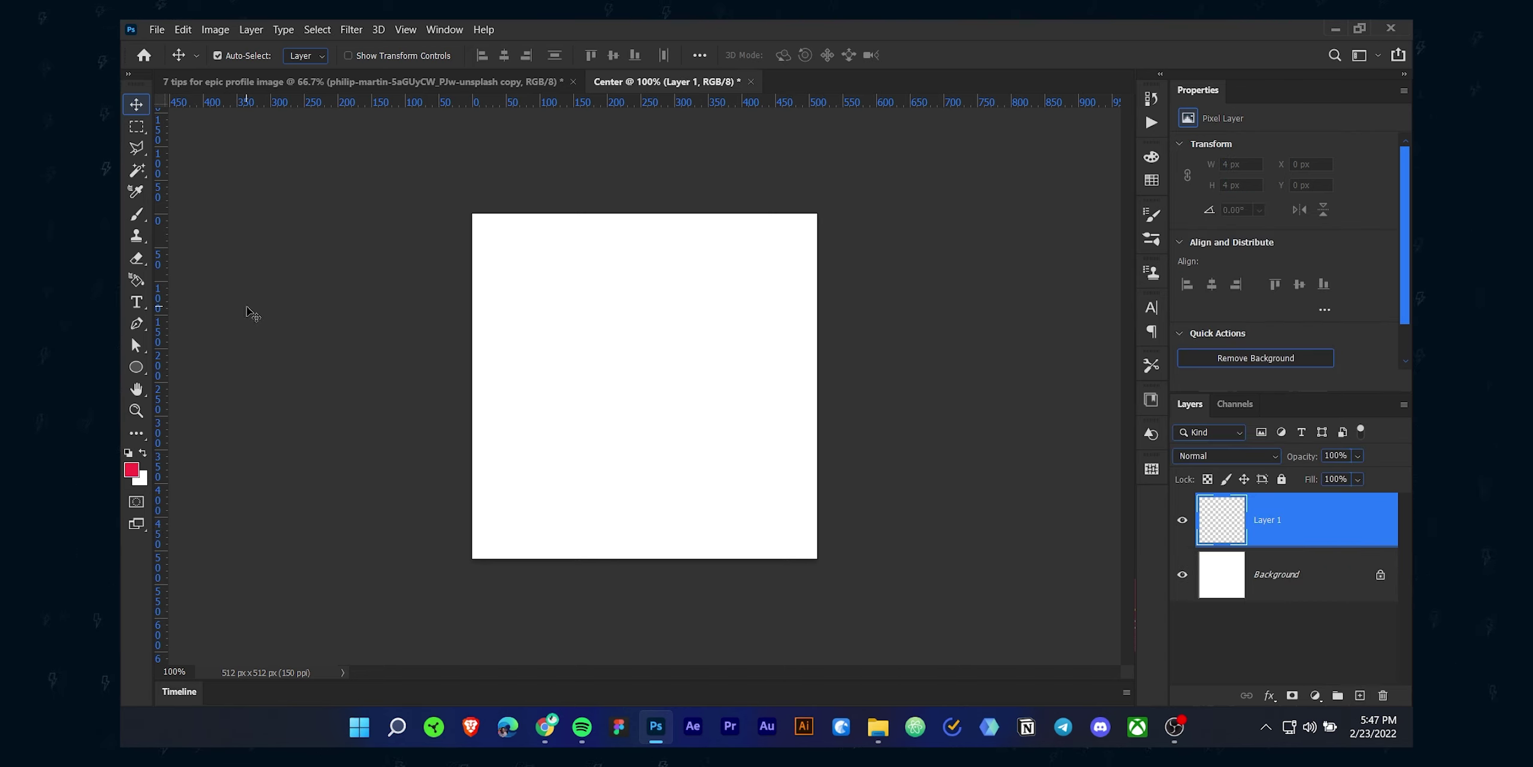
left_click(136, 367)
left_click(619, 363)
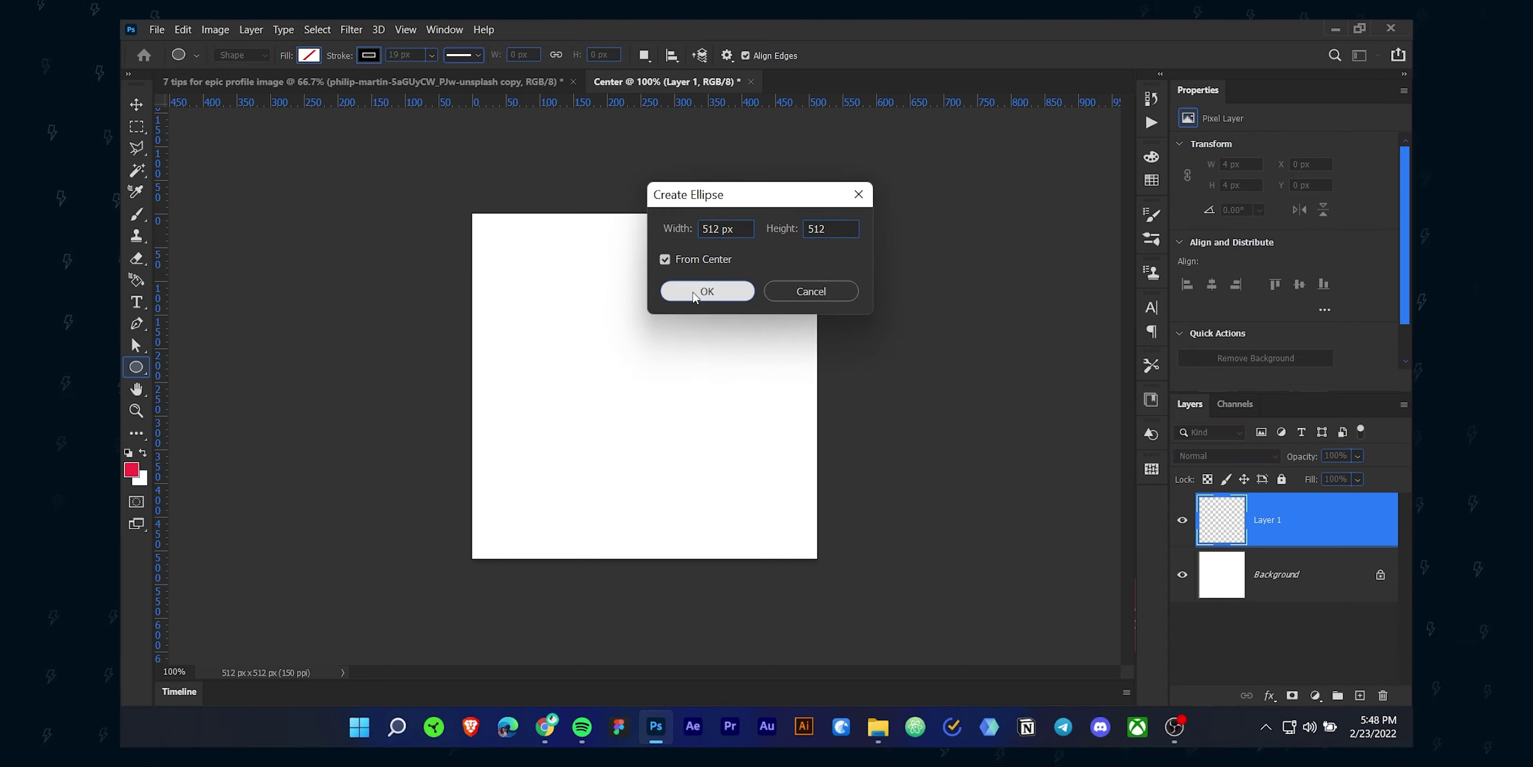
left_click(707, 291)
Remove the circle's stroke and give it a red fill.
left_click(369, 55)
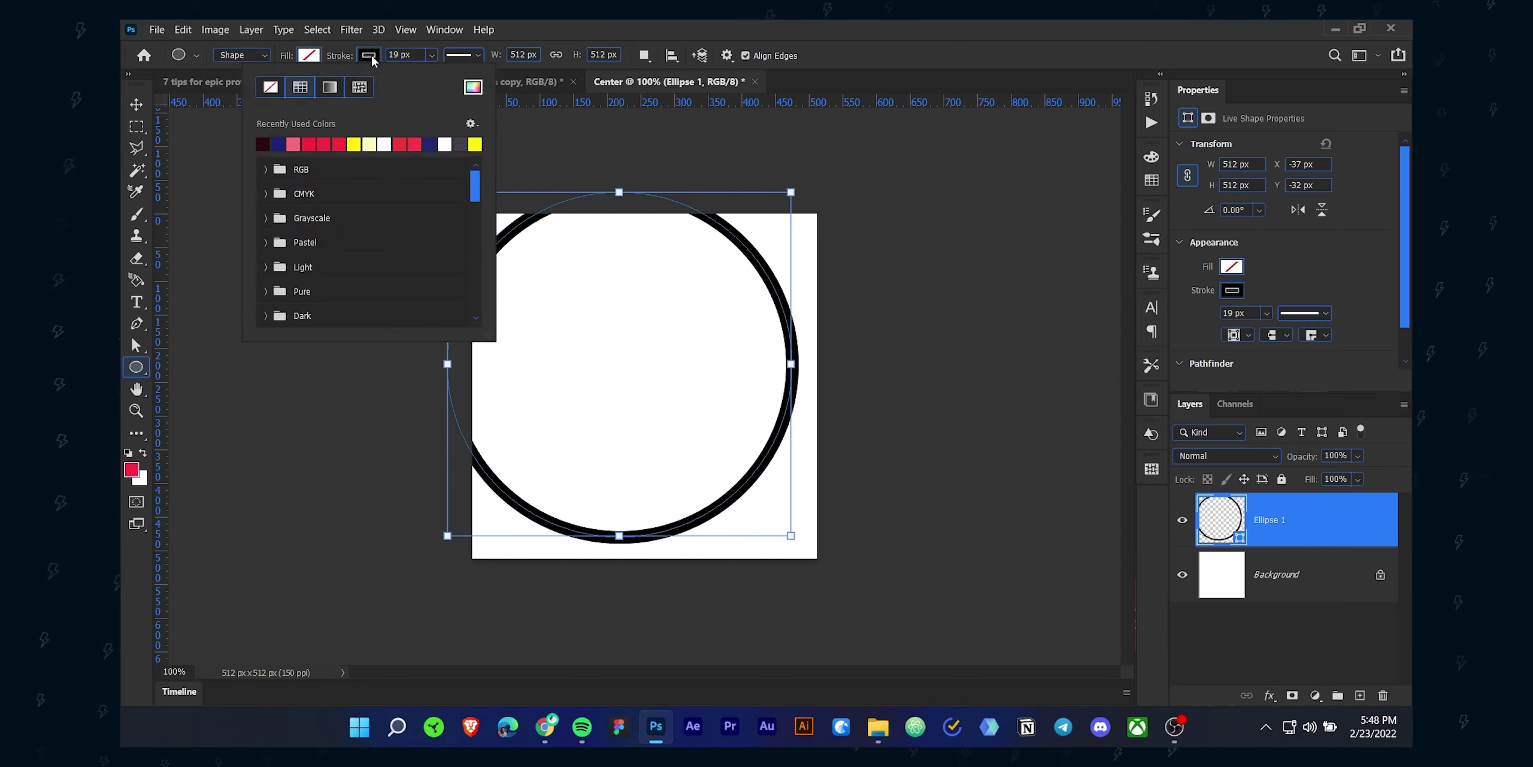
left_click(269, 89)
left_click(279, 144)
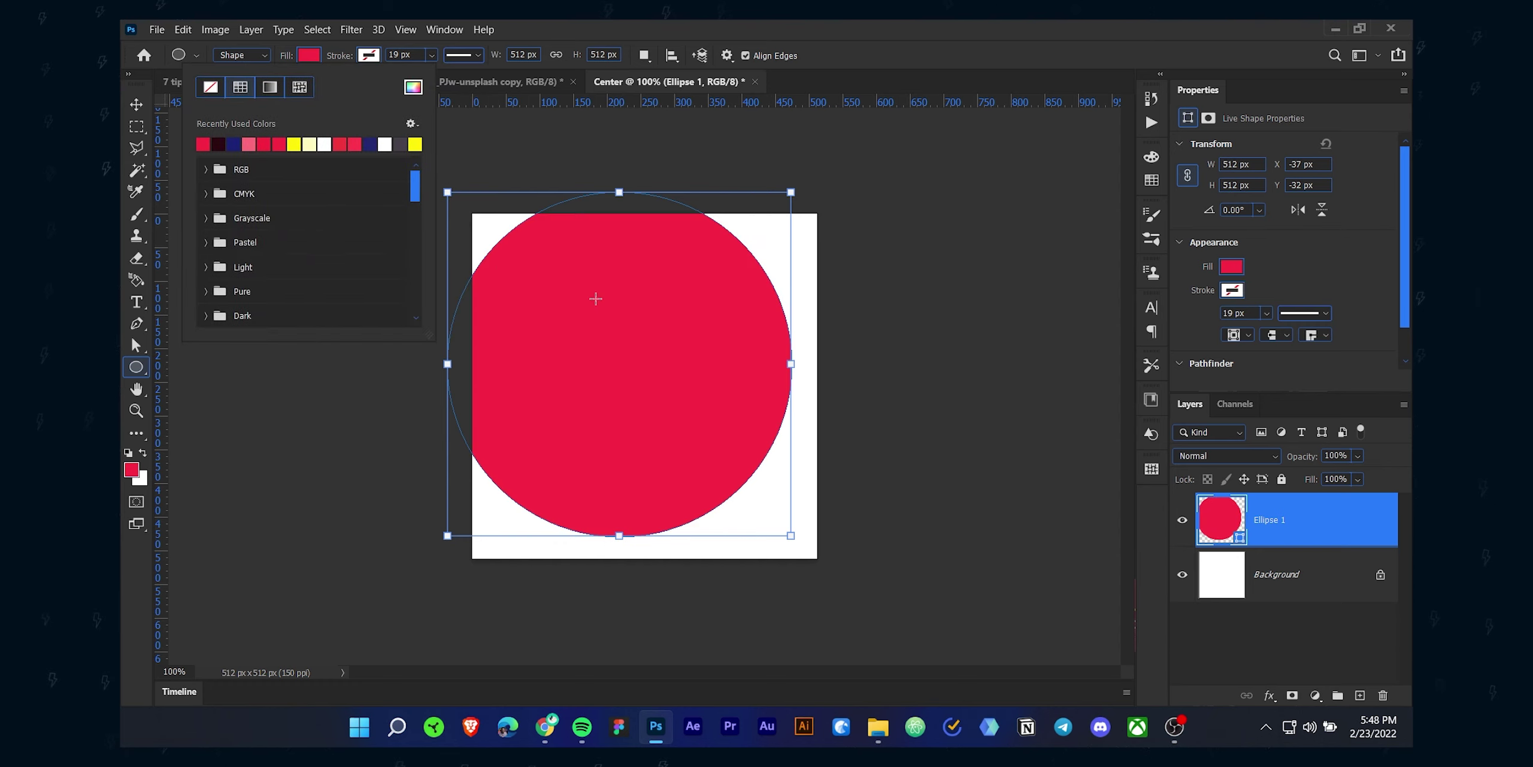
Align the red circle with the Background layer by horizontal and vertical centers.
key("v")
left_click(1307, 580, "shift")
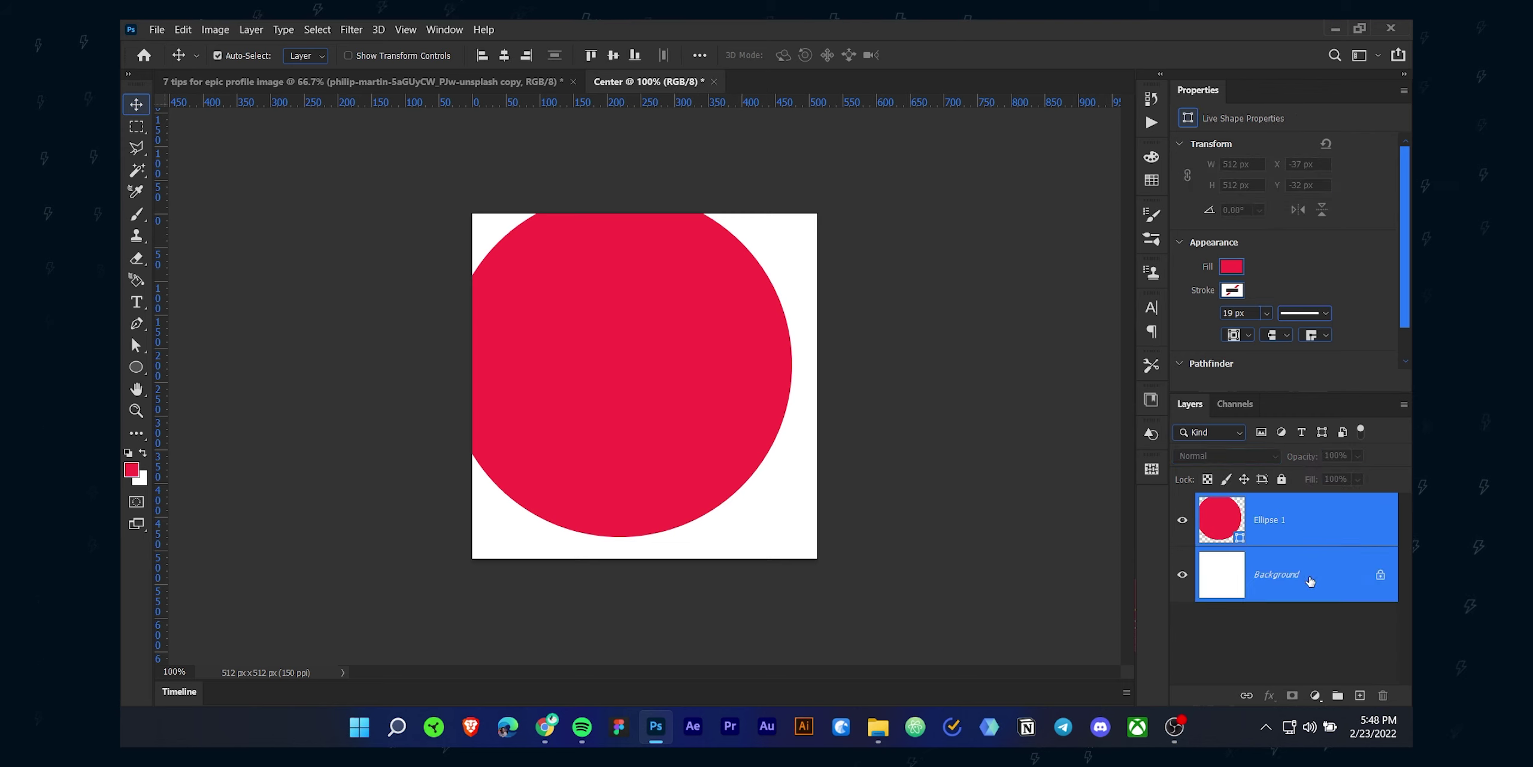
left_click(504, 56)
left_click(614, 53)
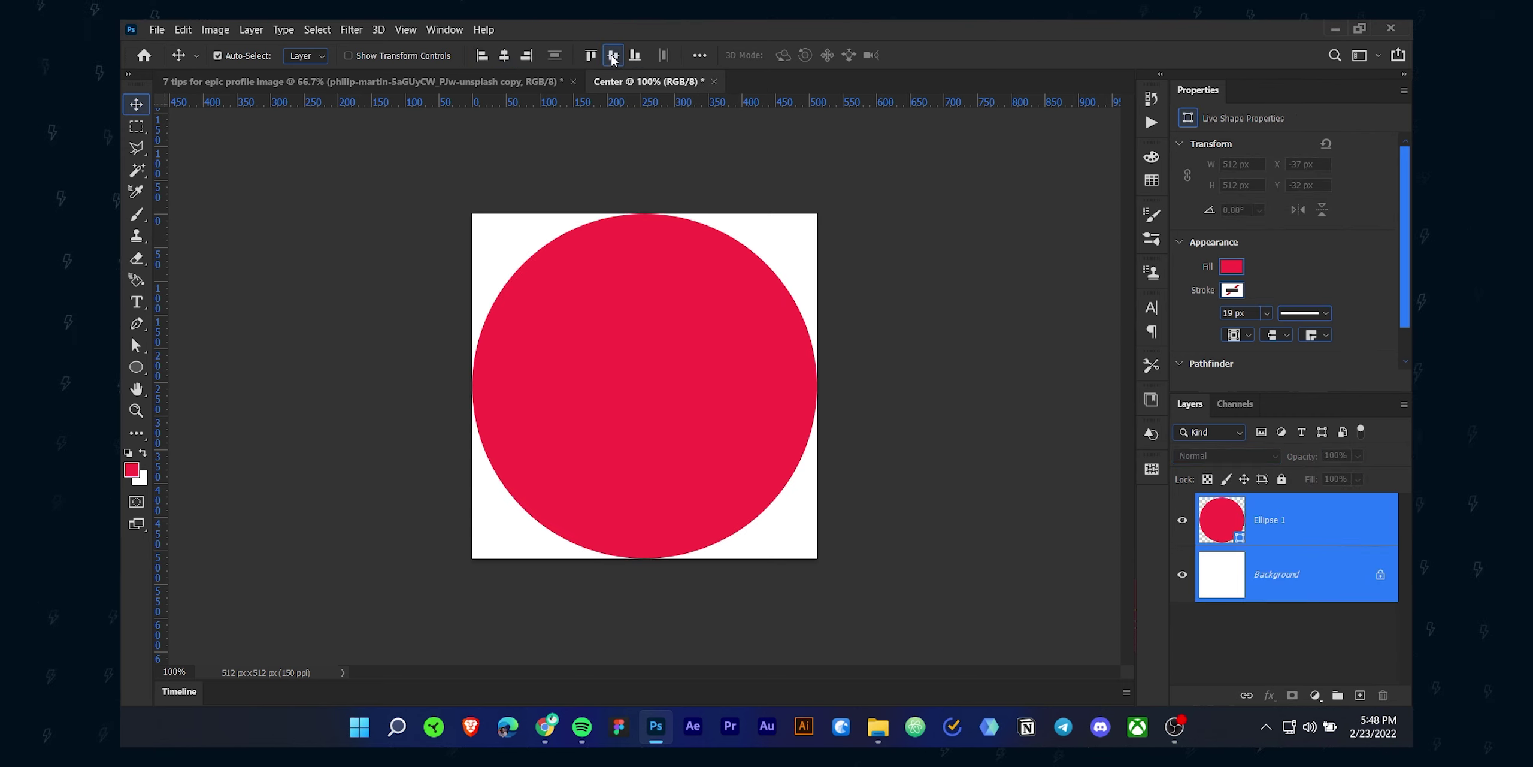
Lower the Ellipse 1 layer's opacity to about 17% and lock the layer.
left_click(1317, 535)
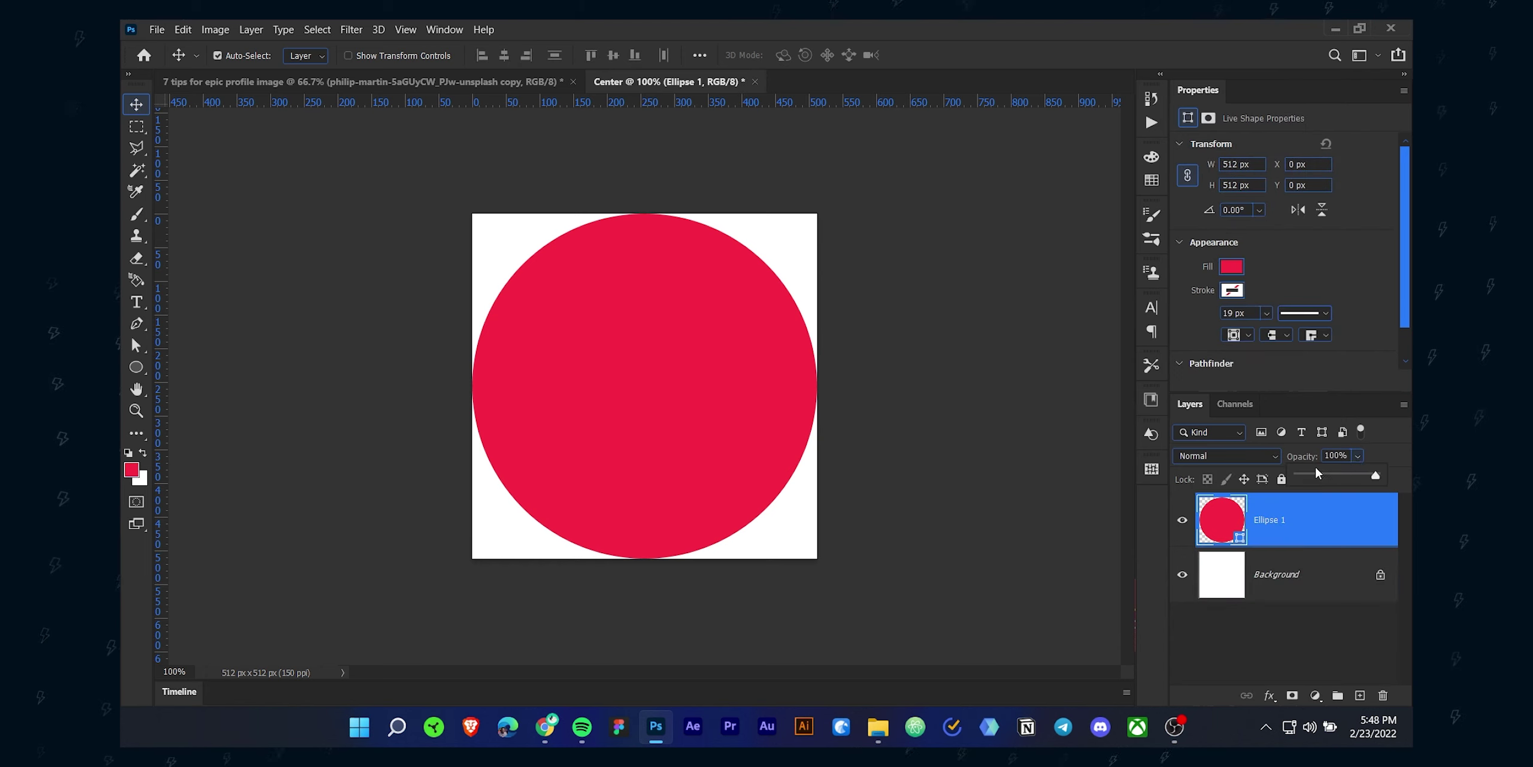
left_click_drag(1309, 477, 1313, 475)
left_click(1282, 480)
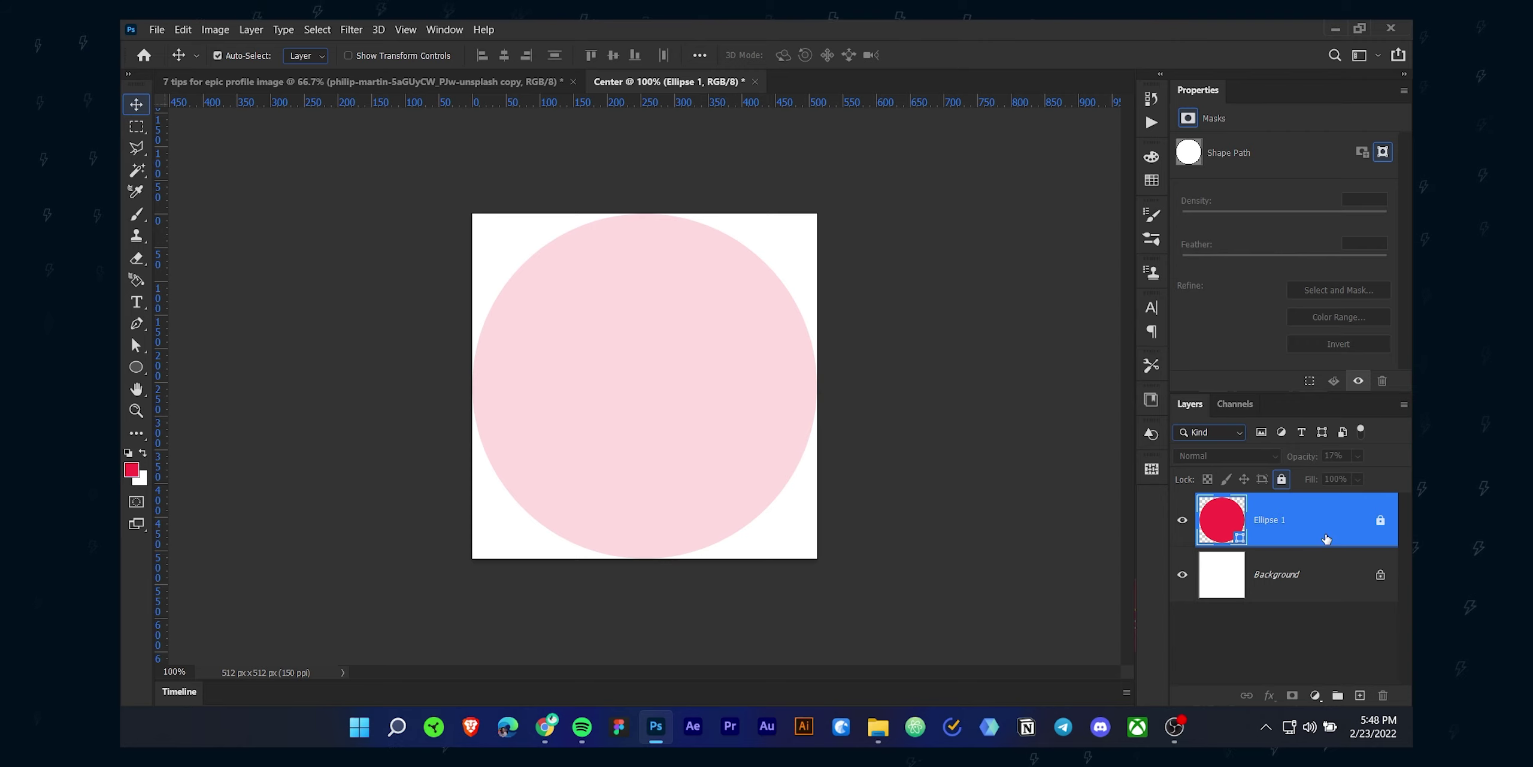
Place the portrait photo in the document scaled to about 7.33%, and move its layer below Ellipse 1.
left_click_drag(699, 275, 447, 388)
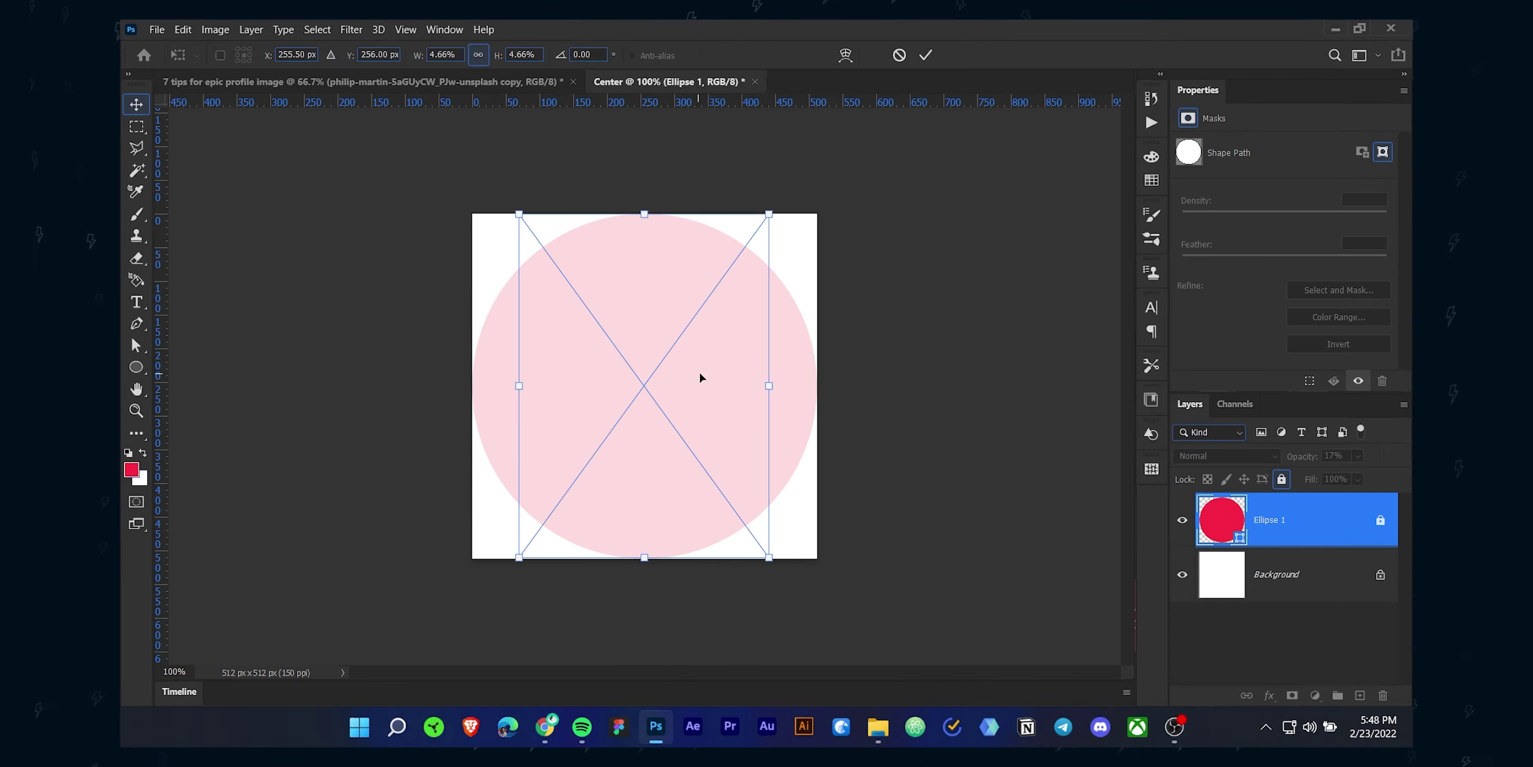
left_click_drag(773, 387, 853, 398)
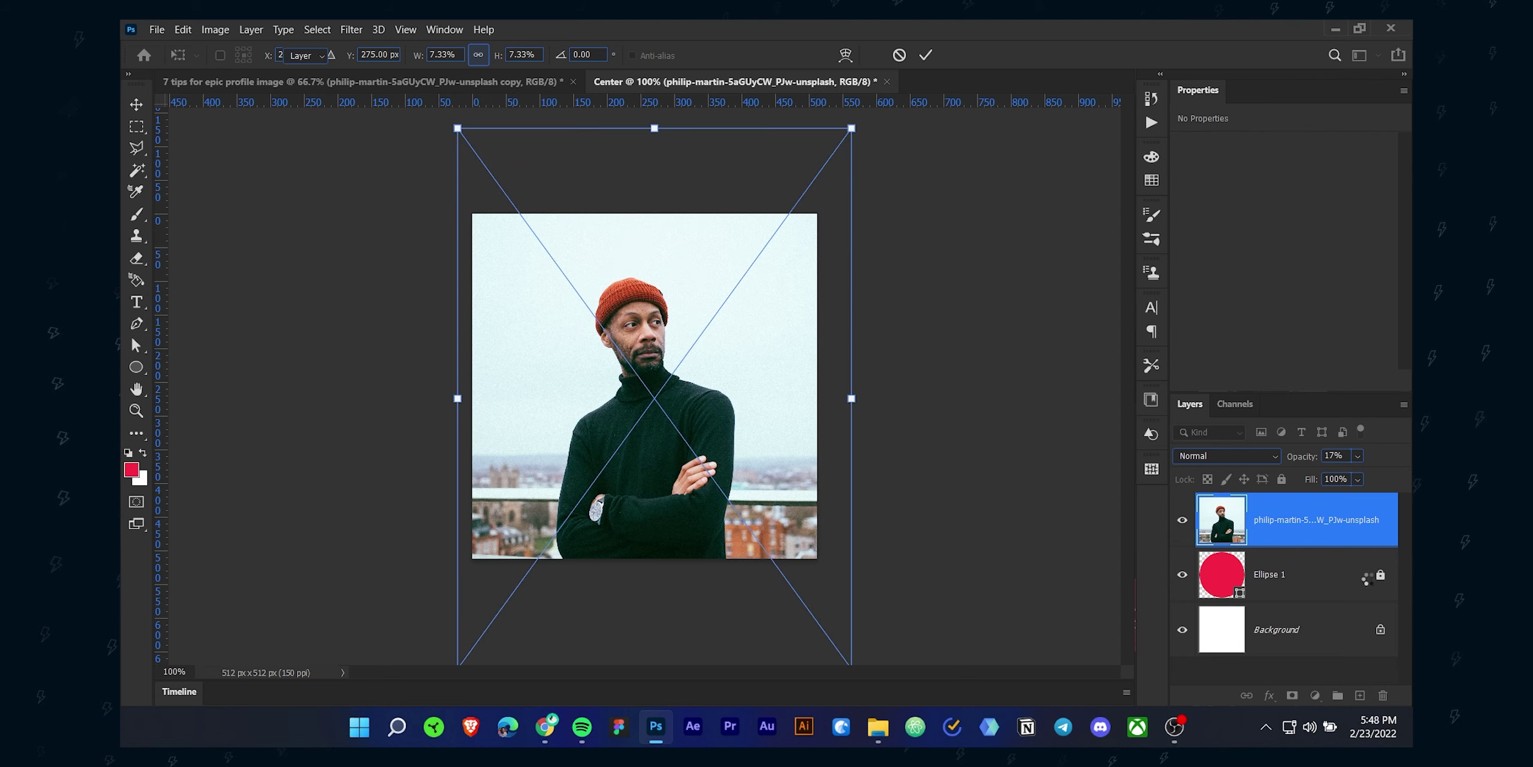
key("Return")
key("ctrl+bracketleft")
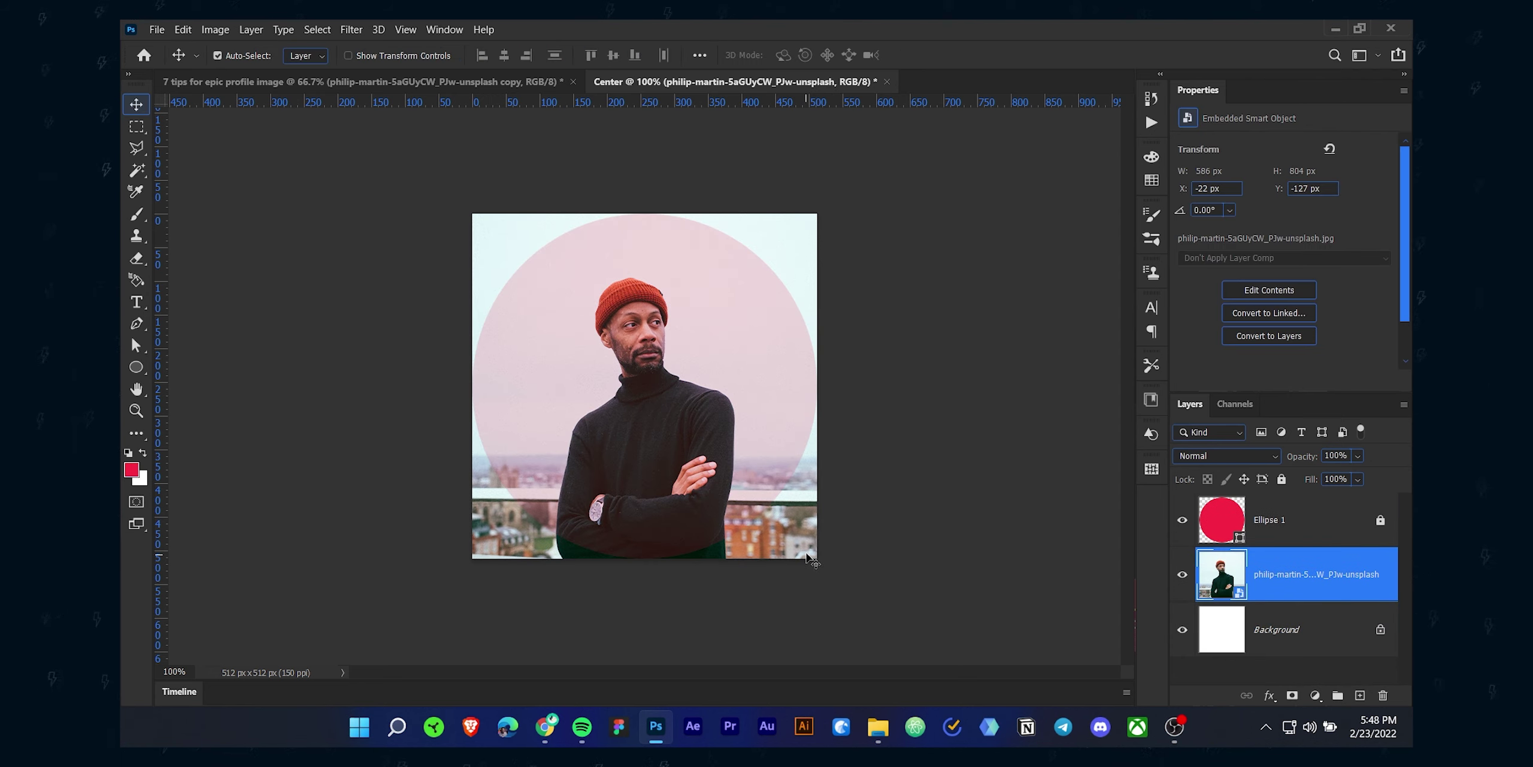
Enlarge the portrait photo to about 718 × 986 px and reposition it so the man is framed within the circle guide.
left_click_drag(796, 531, 815, 511)
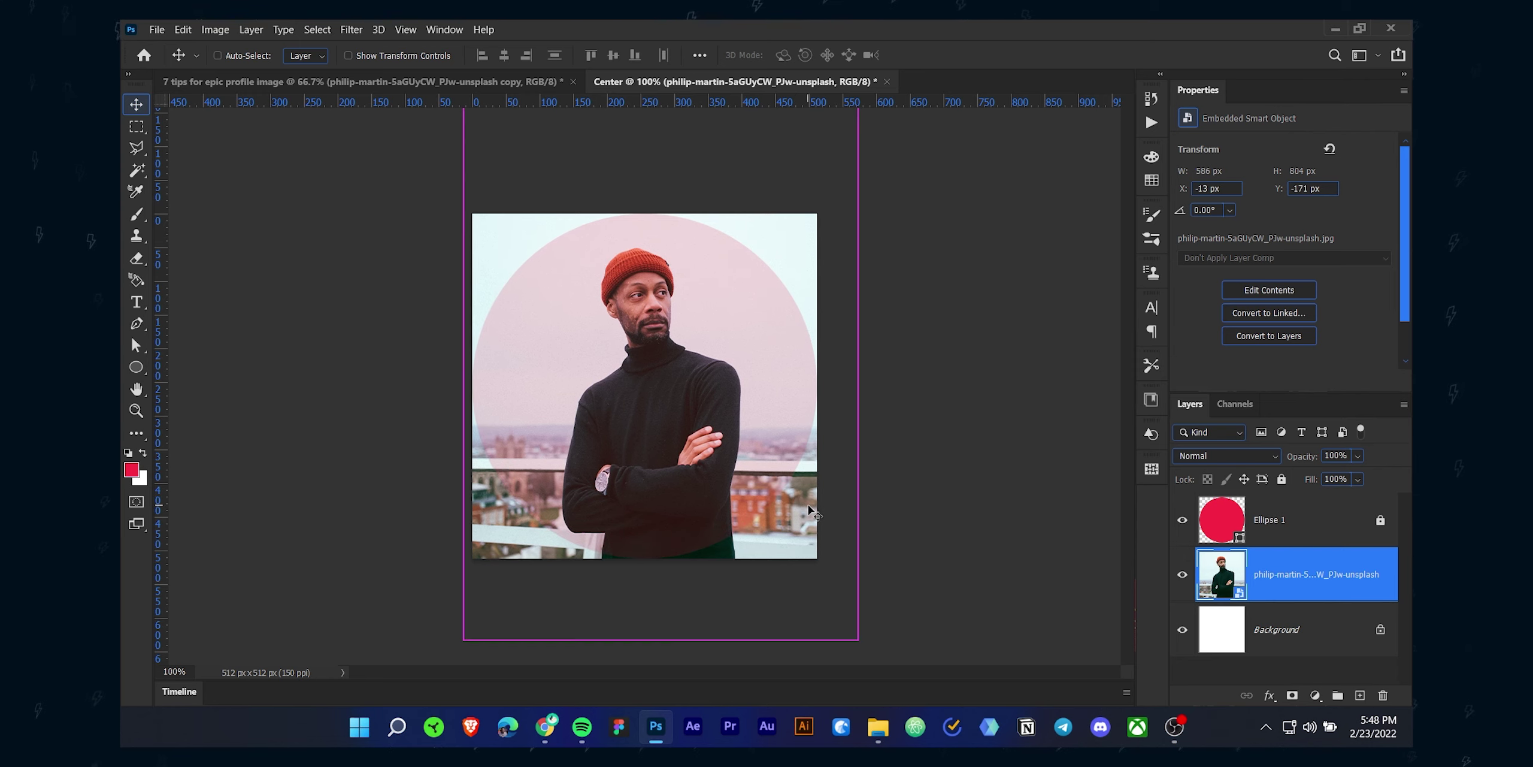
key("ctrl+r")
key("ctrl+t")
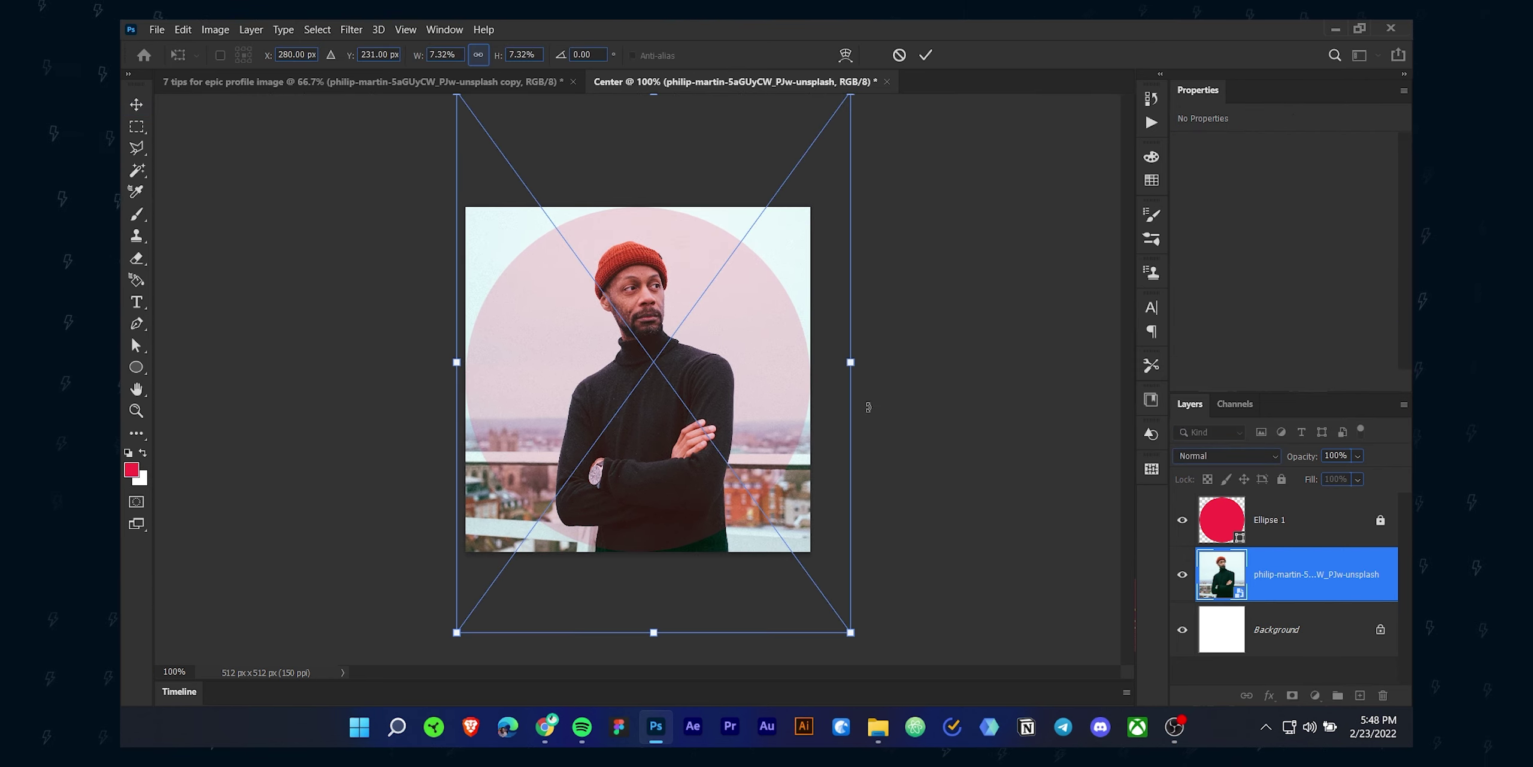
left_click_drag(853, 362, 852, 399)
left_click(927, 58)
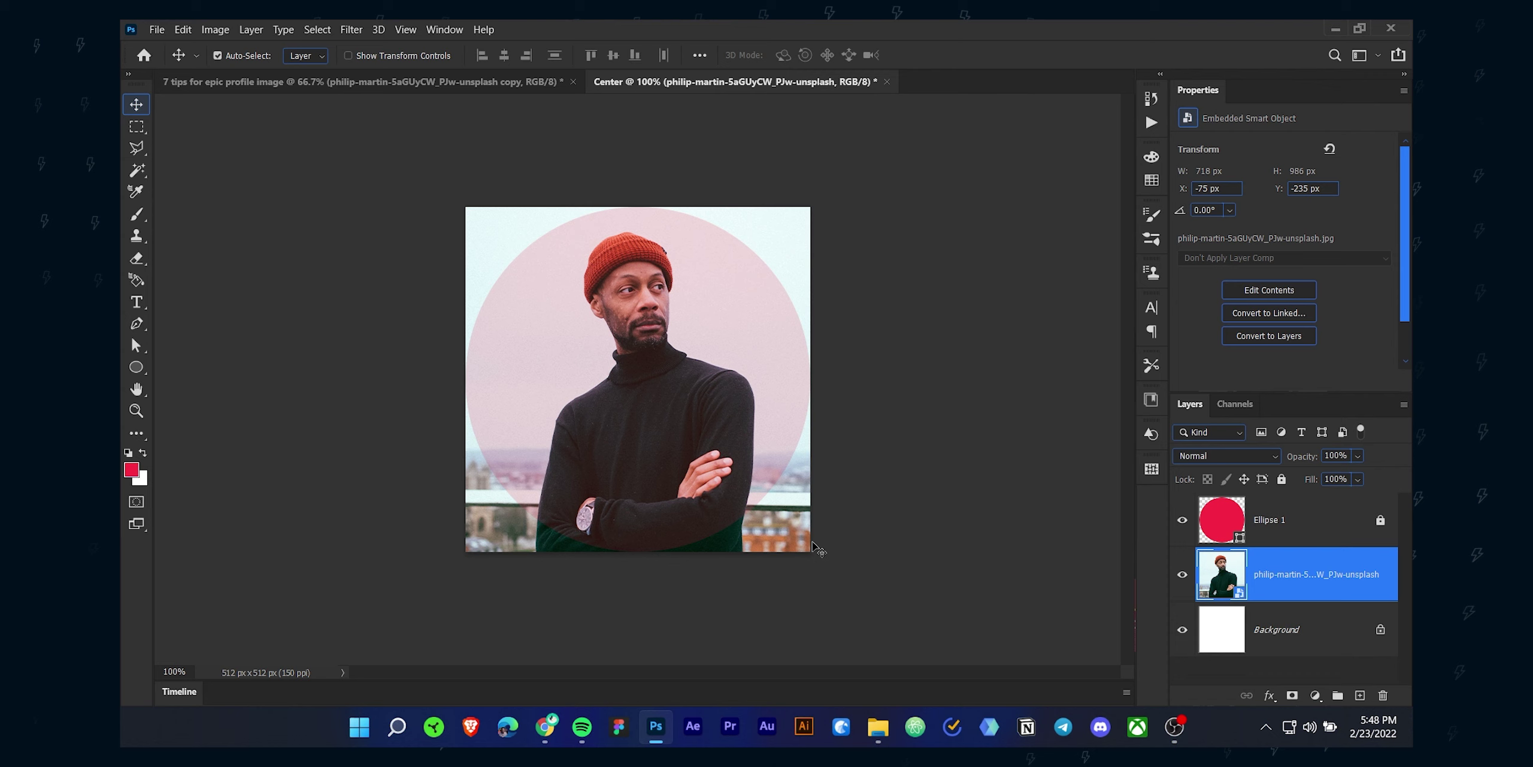
left_click_drag(821, 541, 788, 537)
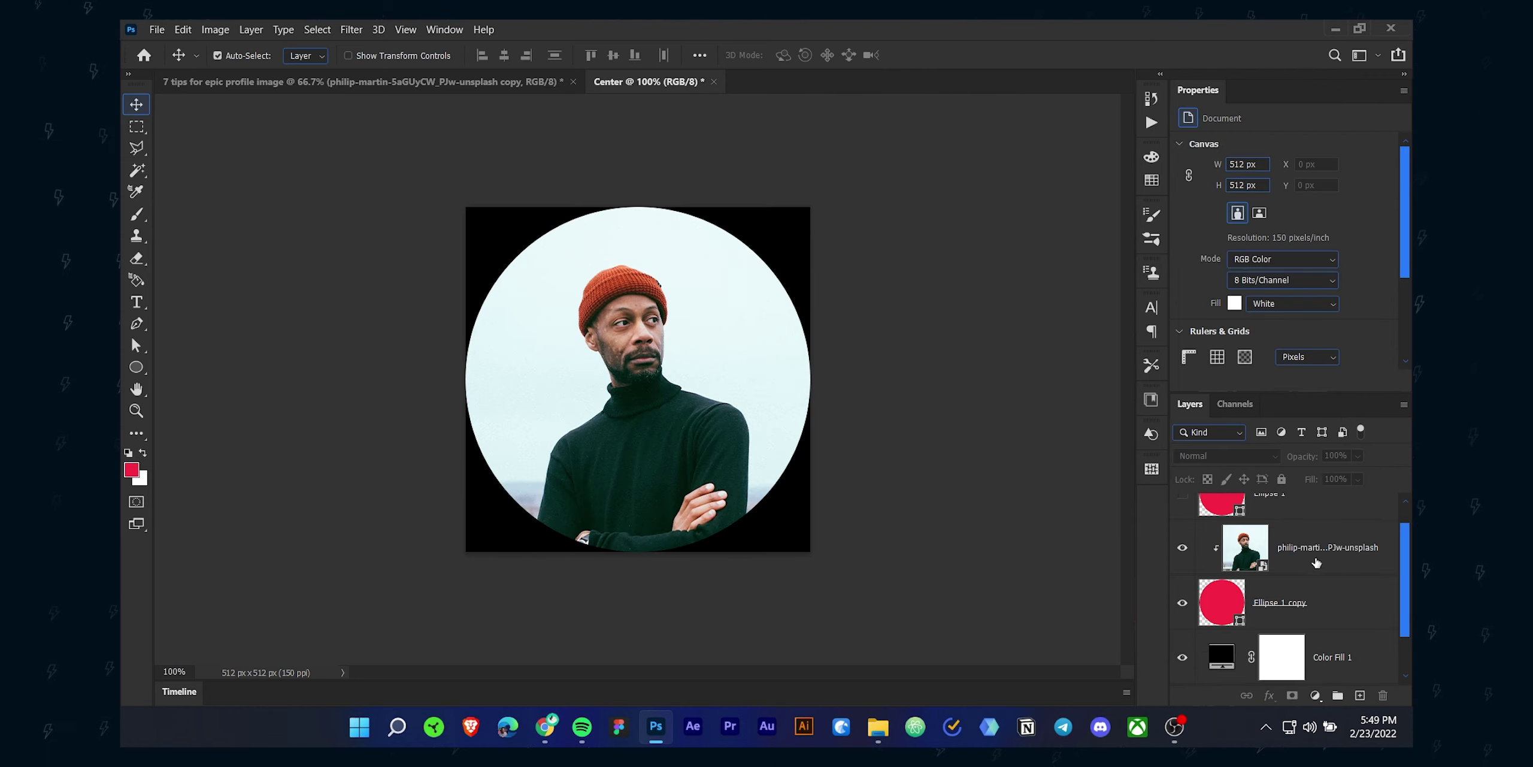
Release the portrait photo layer from its clipping mask on Ellipse 1 copy.
right_click(1316, 562)
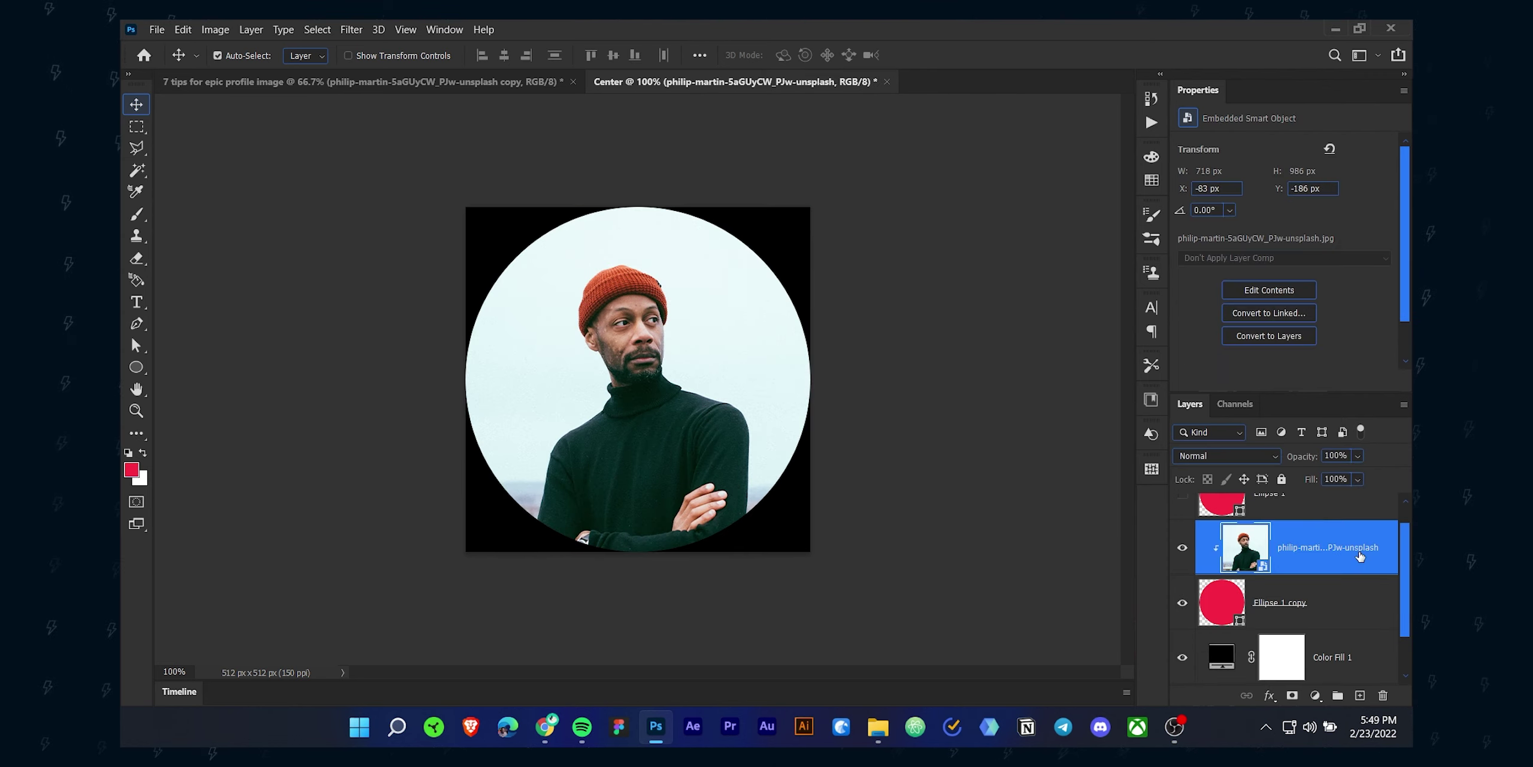
left_click(1216, 419)
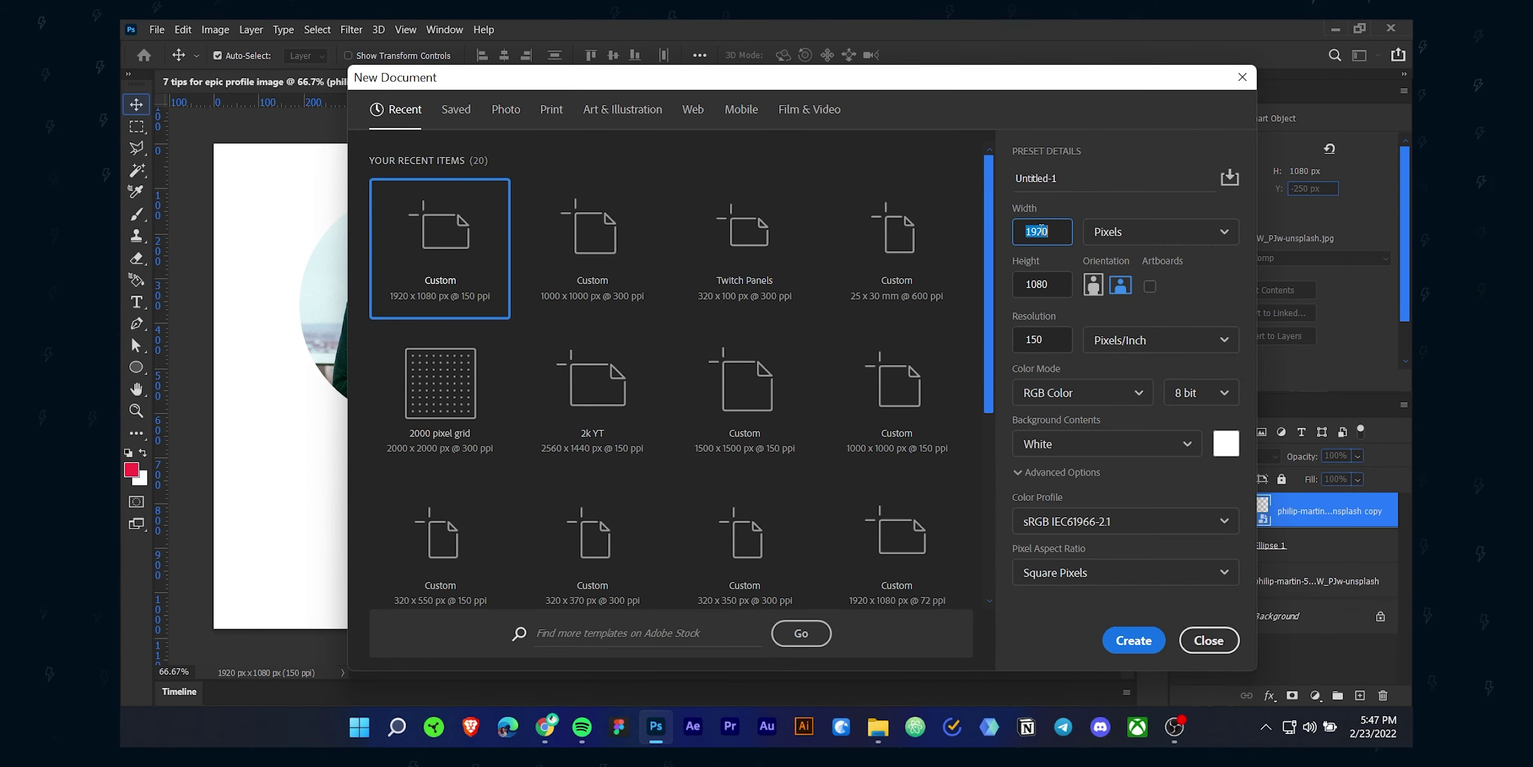
Configure a new document named Center with a width of 512 px and a height of 512 px.
type("512")
double_click(1073, 282)
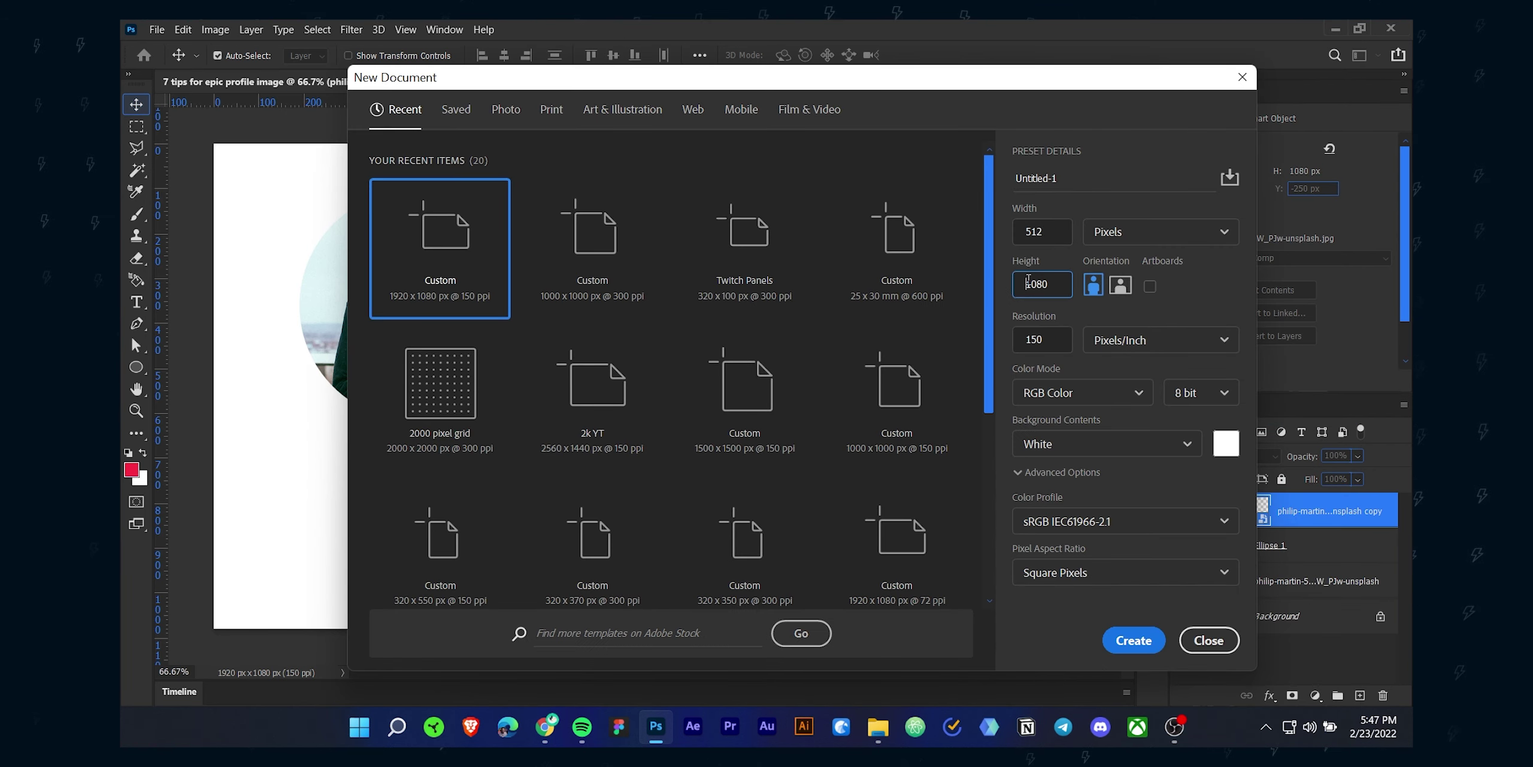
type("512")
left_click(1064, 178)
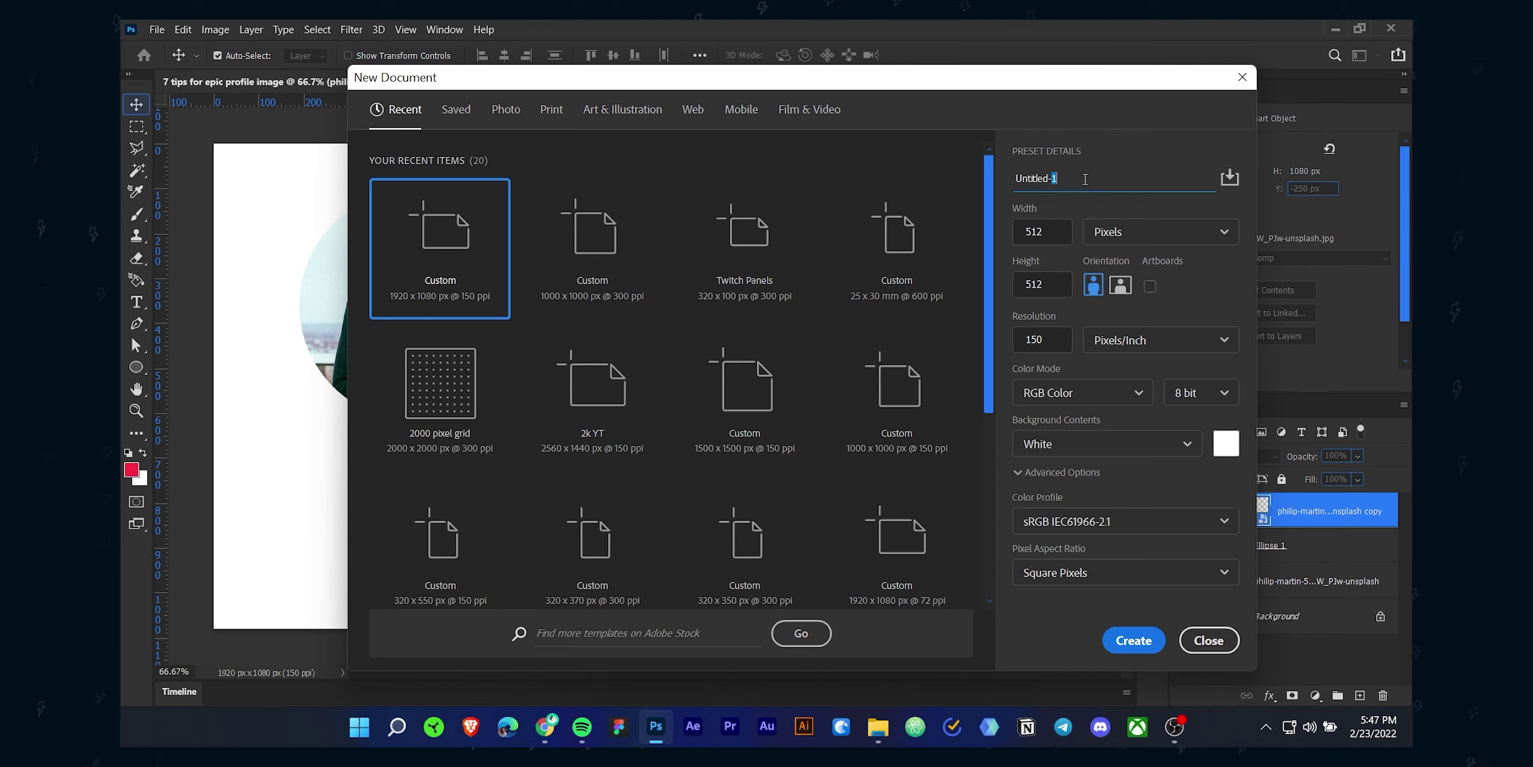
double_click(1073, 179)
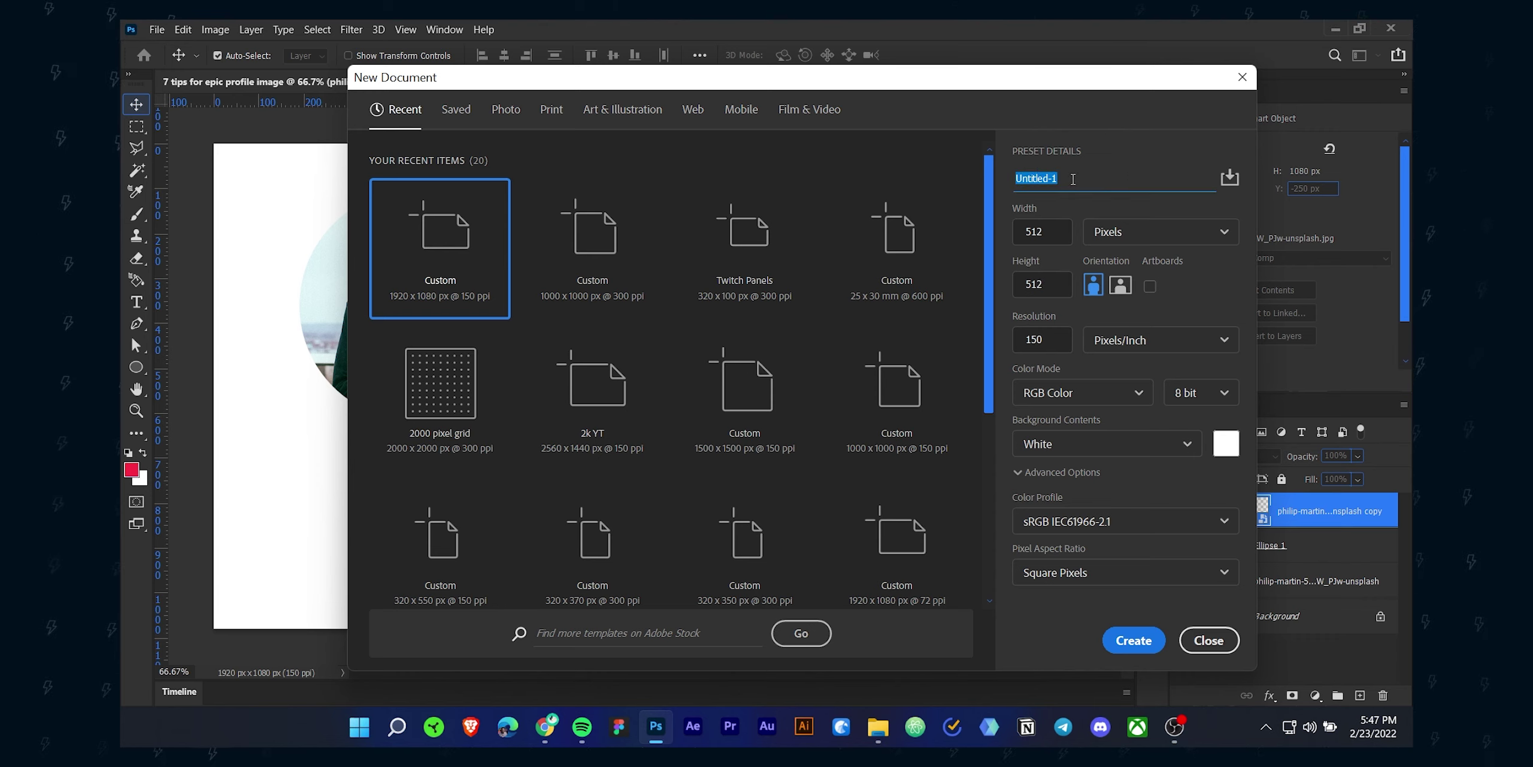
type("Center")
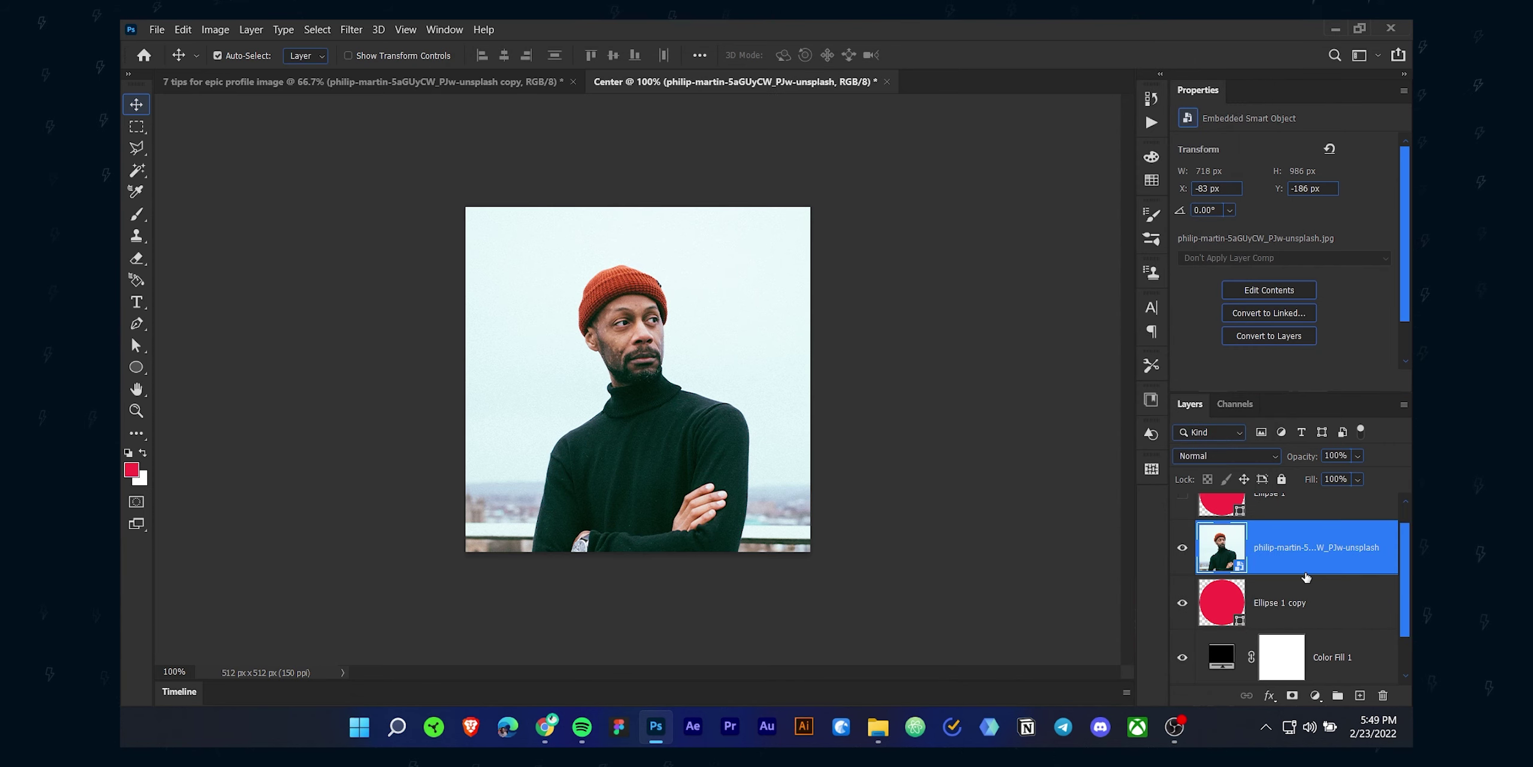
left_click(157, 29)
mouse_move(270, 309)
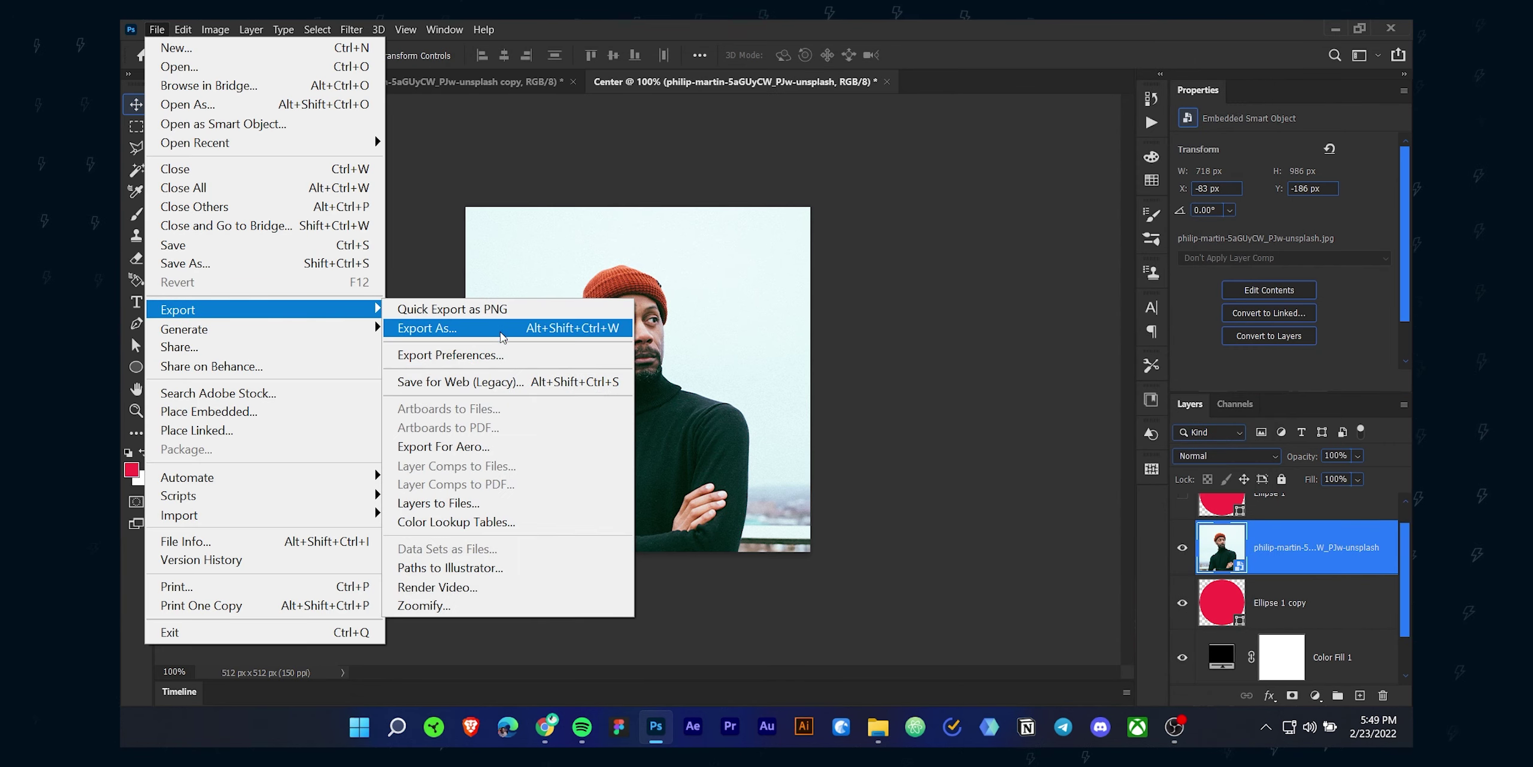
left_click(486, 381)
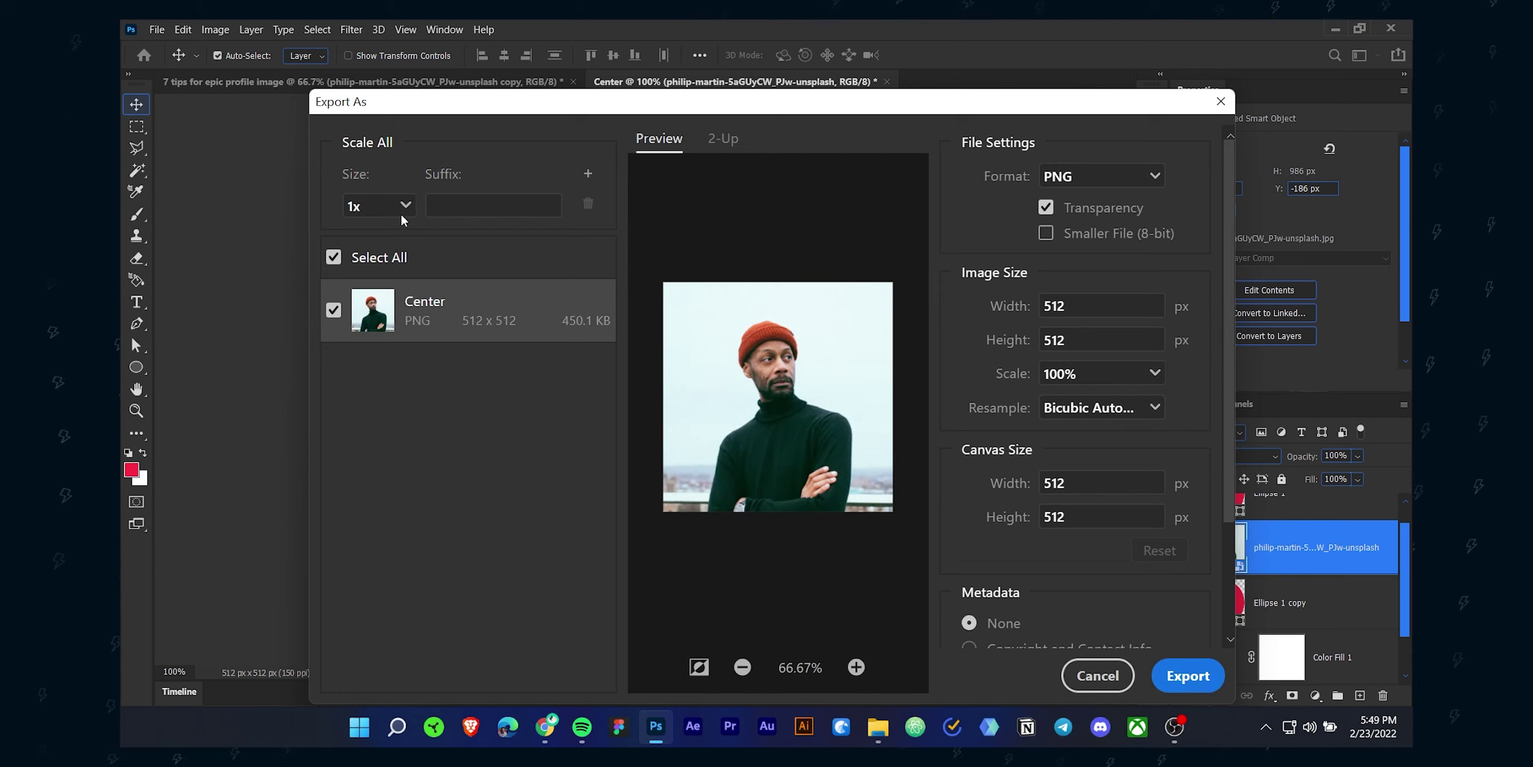
left_click(400, 207)
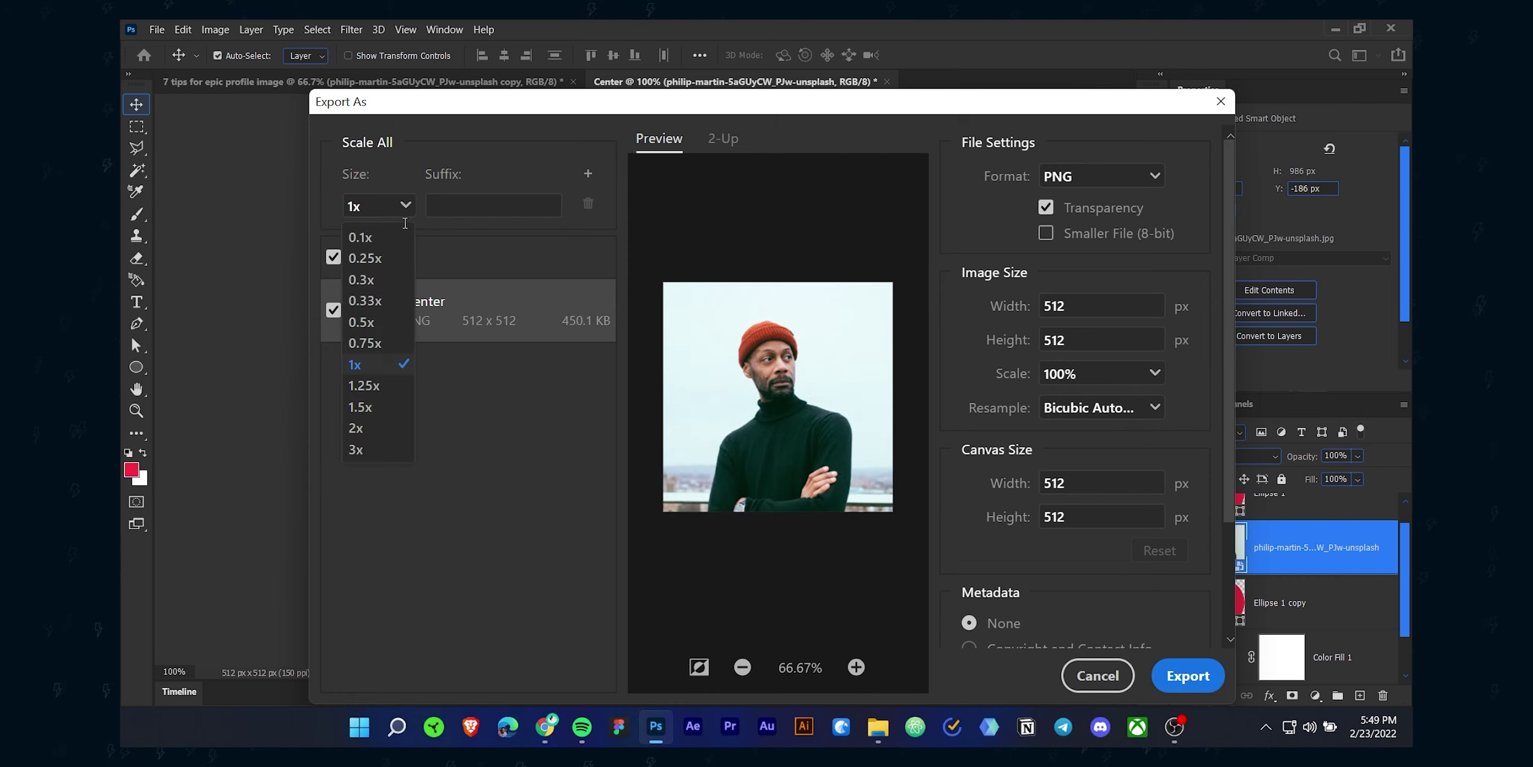
left_click(376, 426)
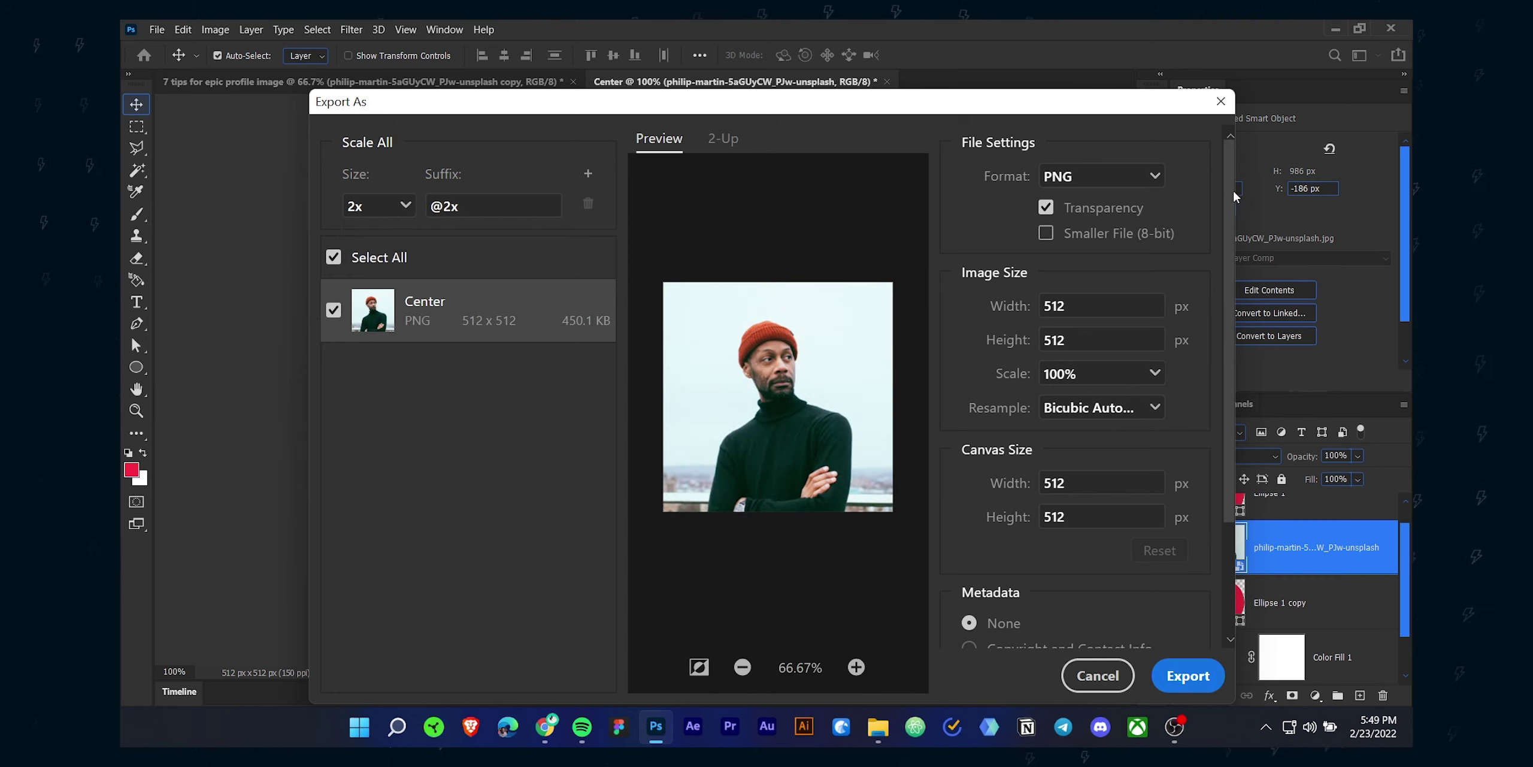
left_click(1050, 209)
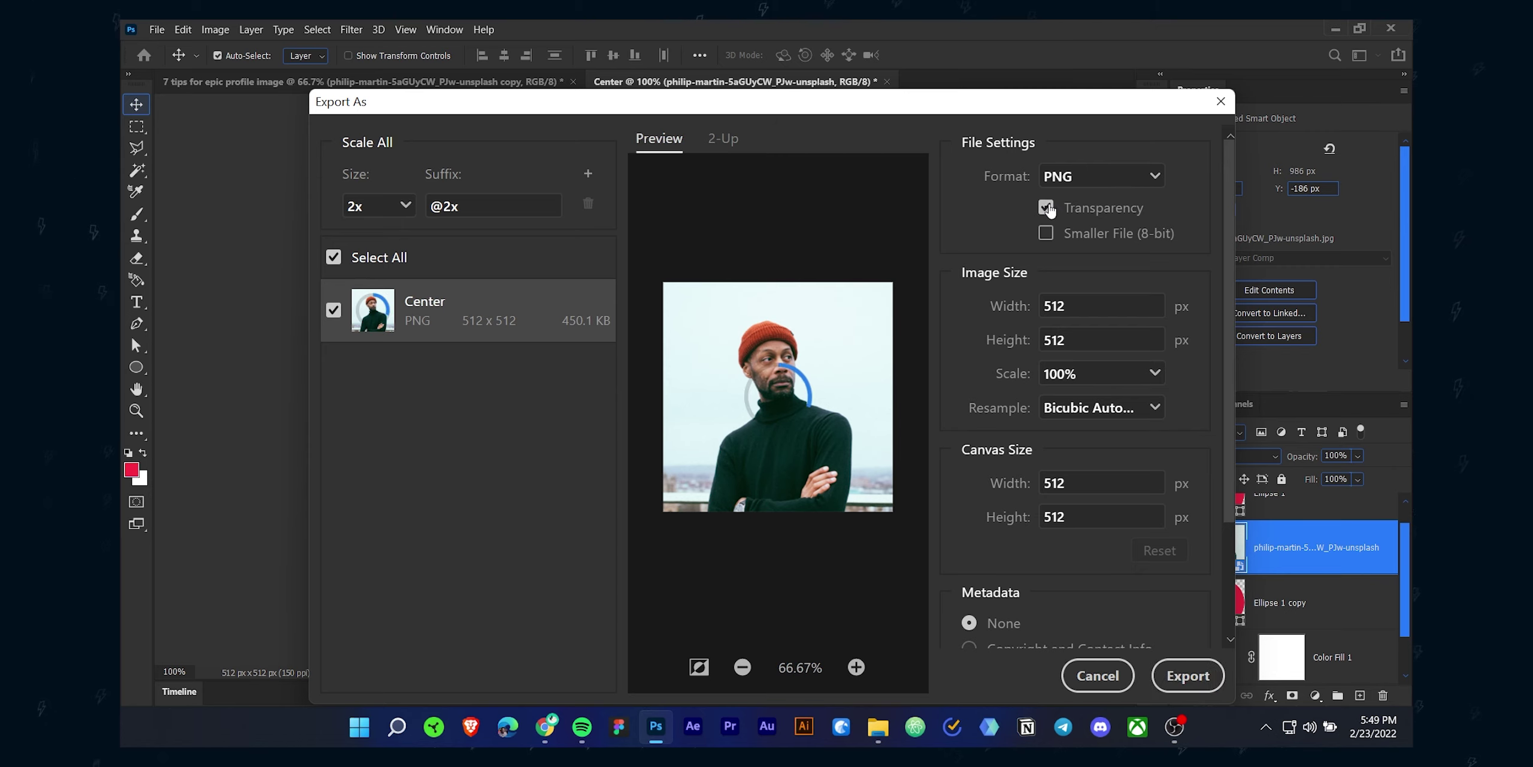
scroll(1004, 499, "down", 3)
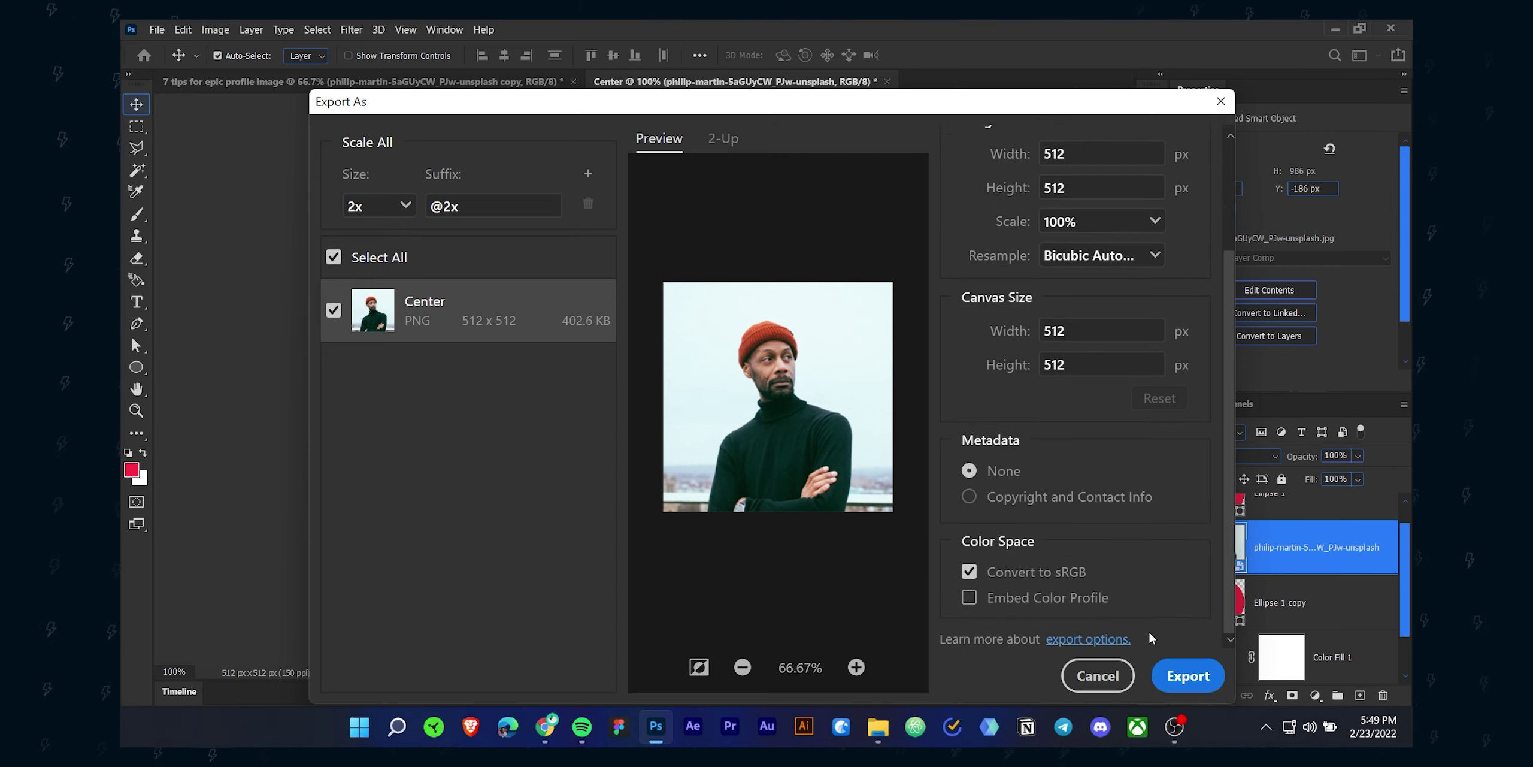
left_click(1187, 675)
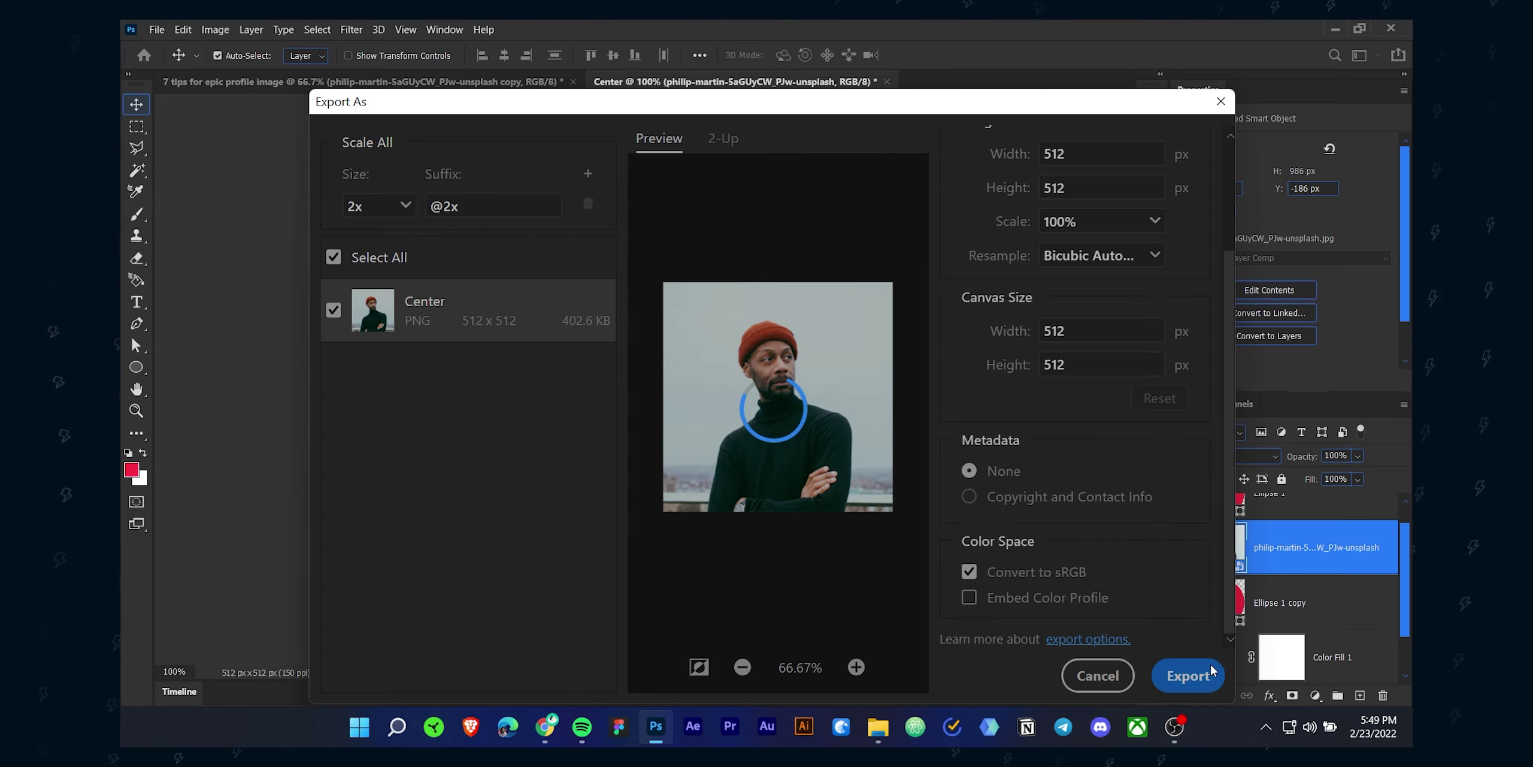
left_click(620, 400)
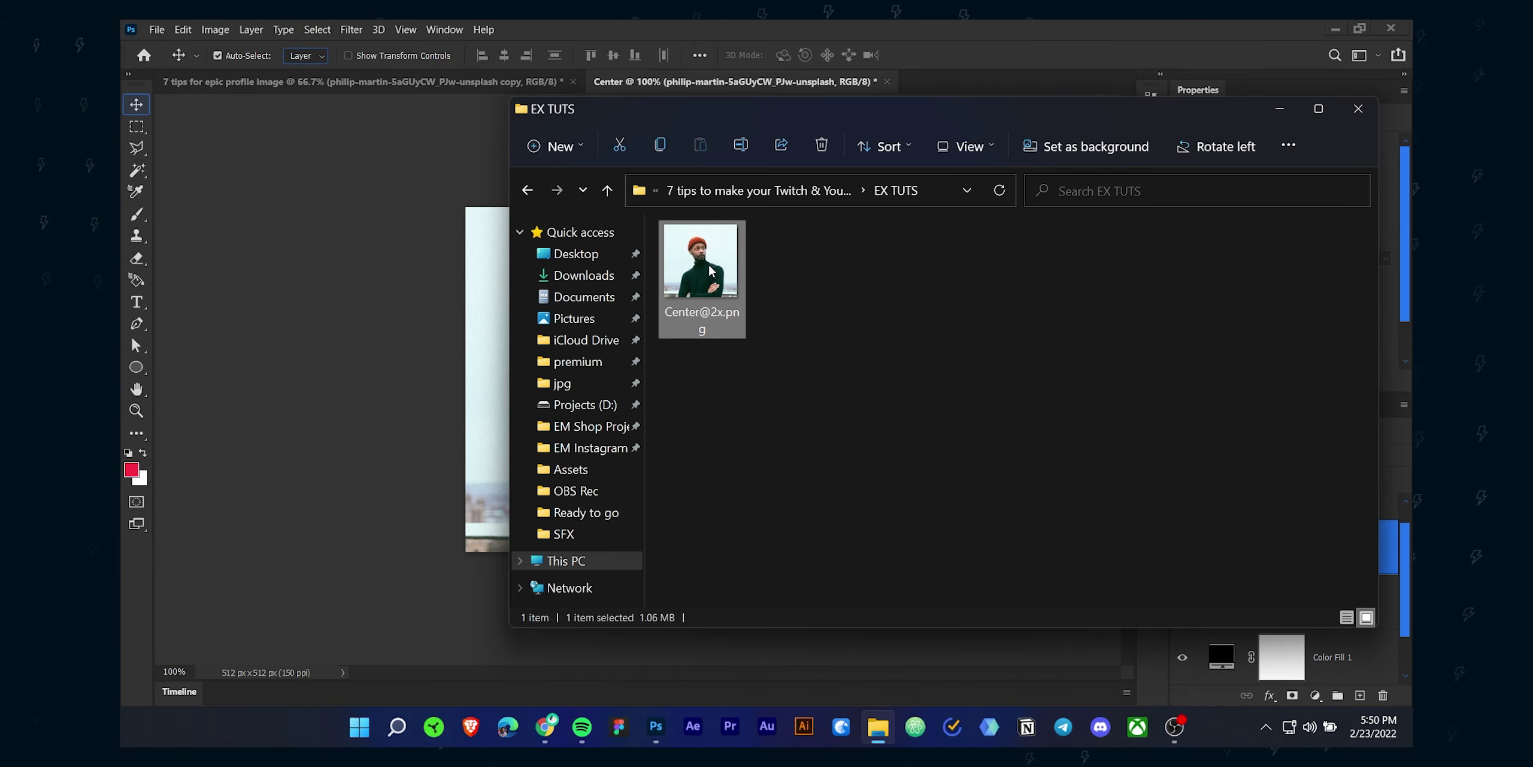
double_click(709, 268)
right_click(710, 265)
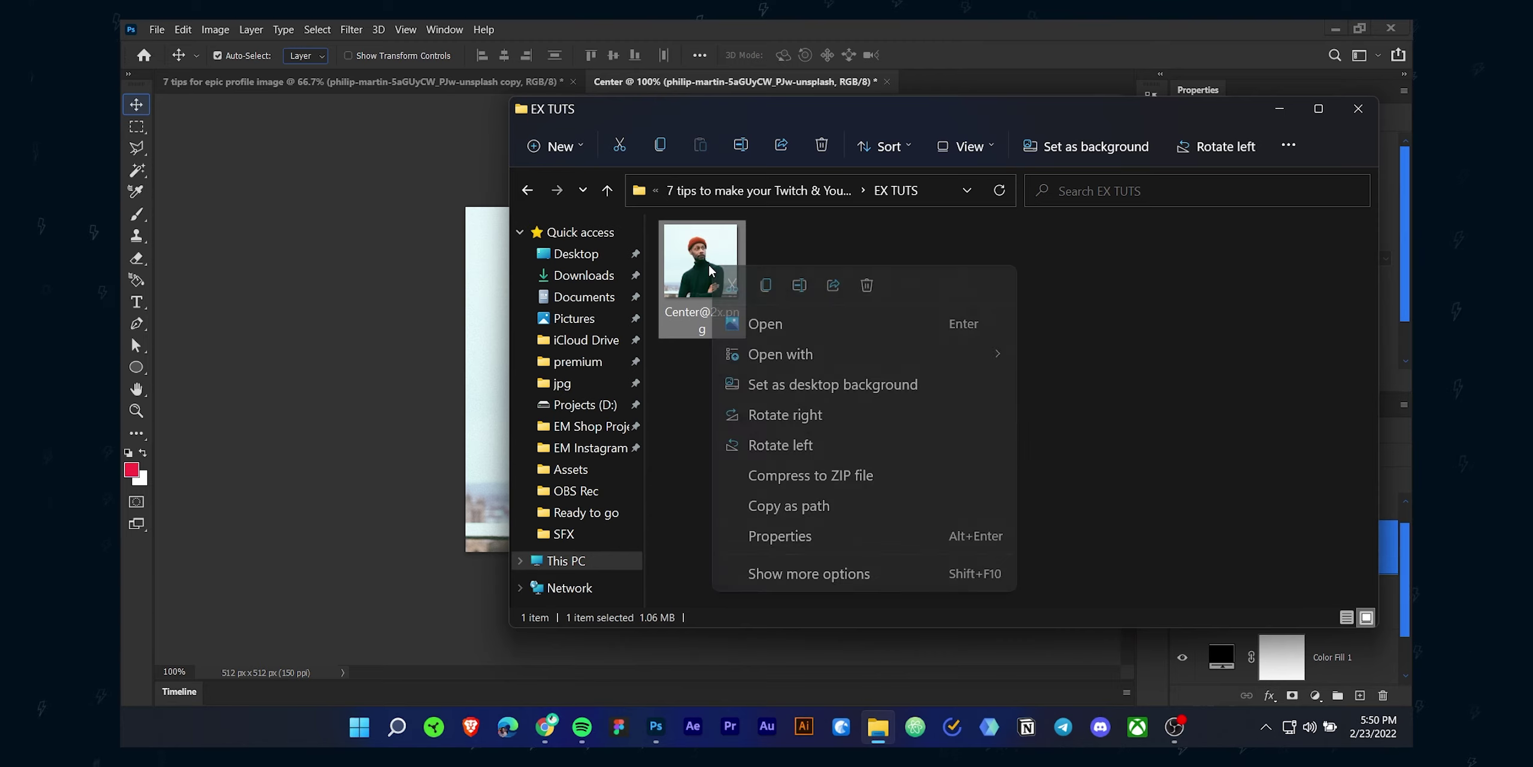
left_click(800, 542)
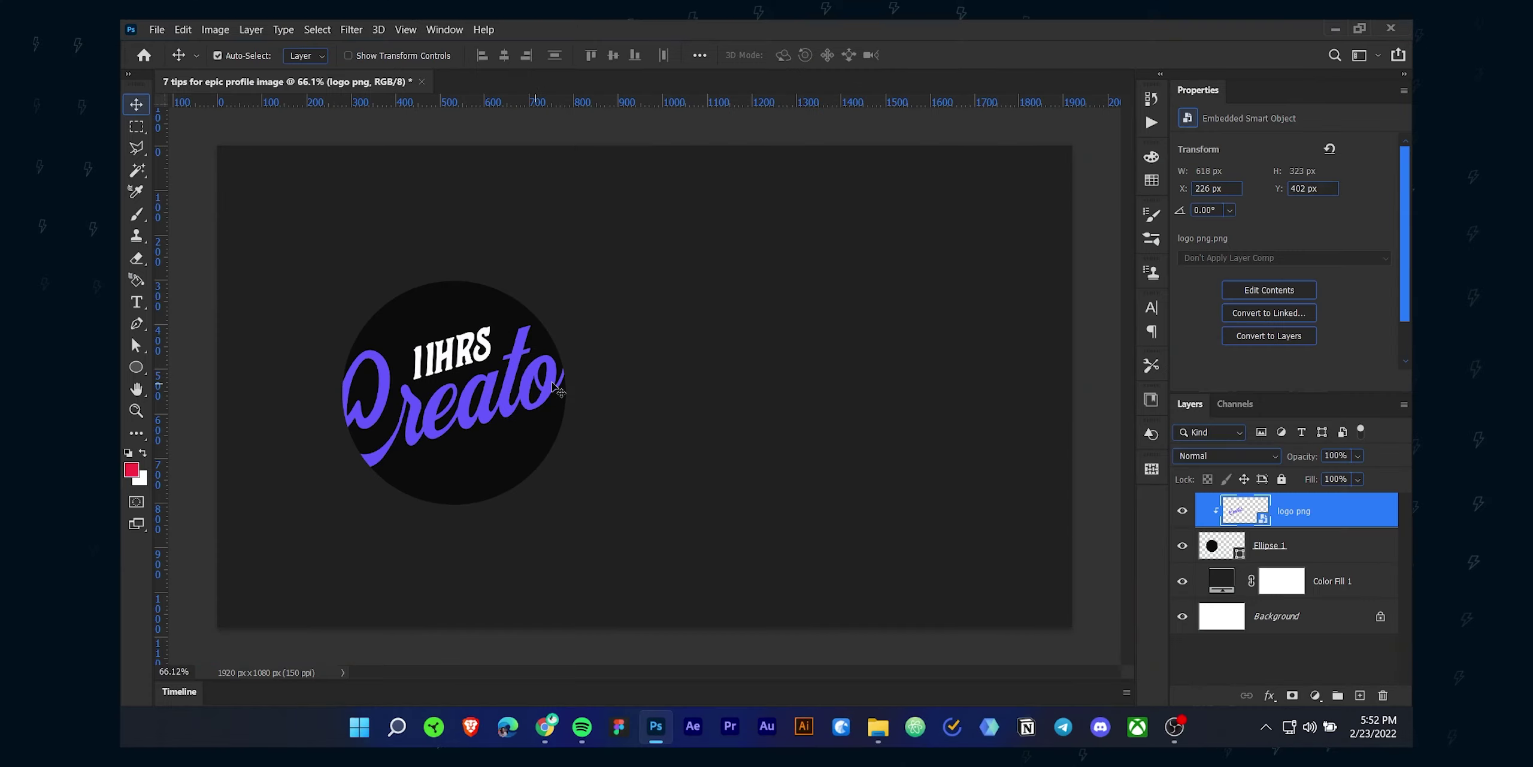
Nudge the clipped logo down inside the dark circle to about X 228 px, Y 426 px.
left_click_drag(609, 335, 551, 432)
left_click_drag(457, 413, 458, 424)
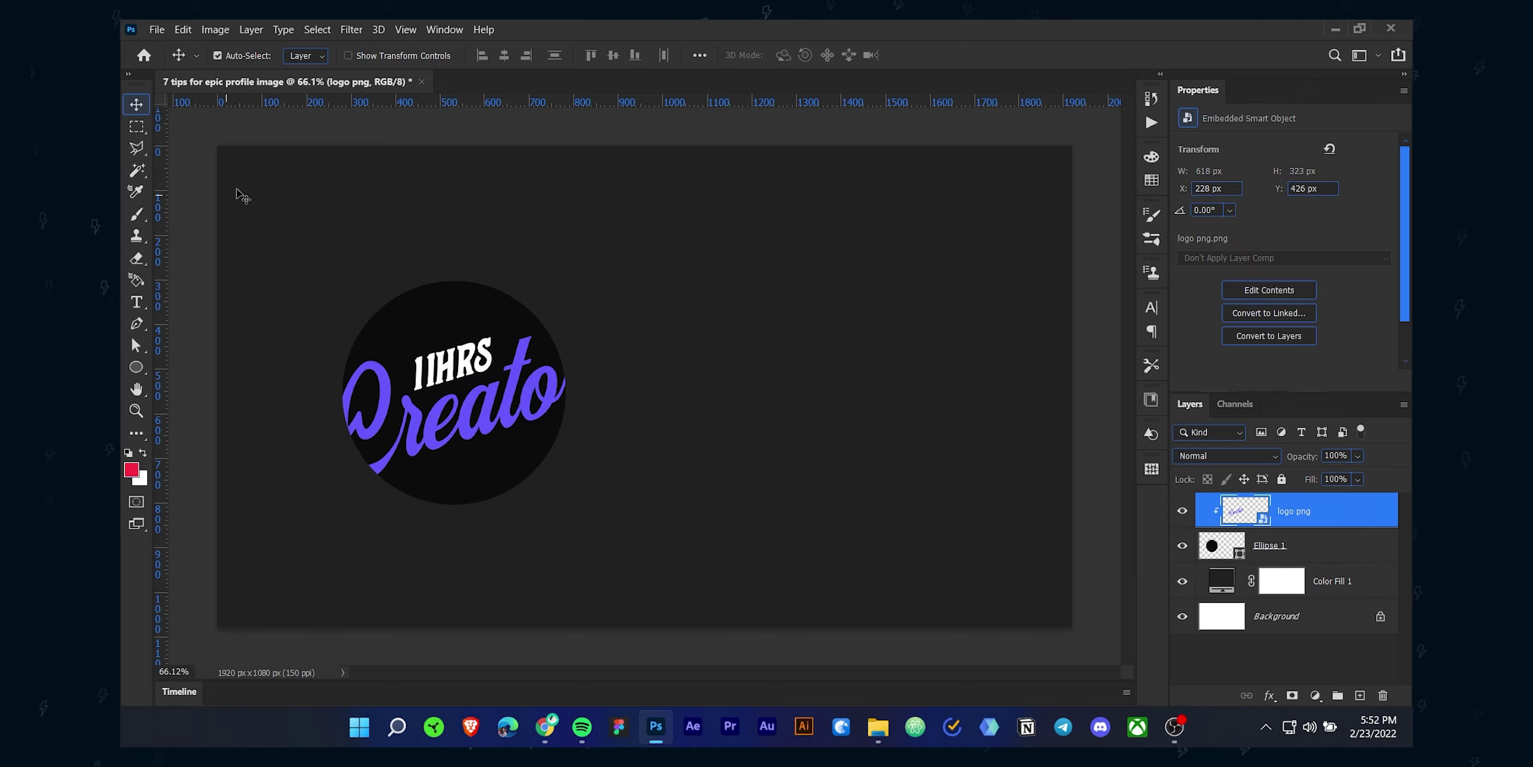
Lock the Color Fill 1 layer and move the circle with its clipped logo toward the canvas's left side, logo at about X 48, Y 359 px.
left_click_drag(237, 192, 614, 340)
left_click(1336, 510, "shift")
left_click(1355, 554)
left_click(1341, 581)
left_click(1281, 480)
left_click_drag(269, 240, 539, 455)
left_click_drag(425, 422, 346, 390)
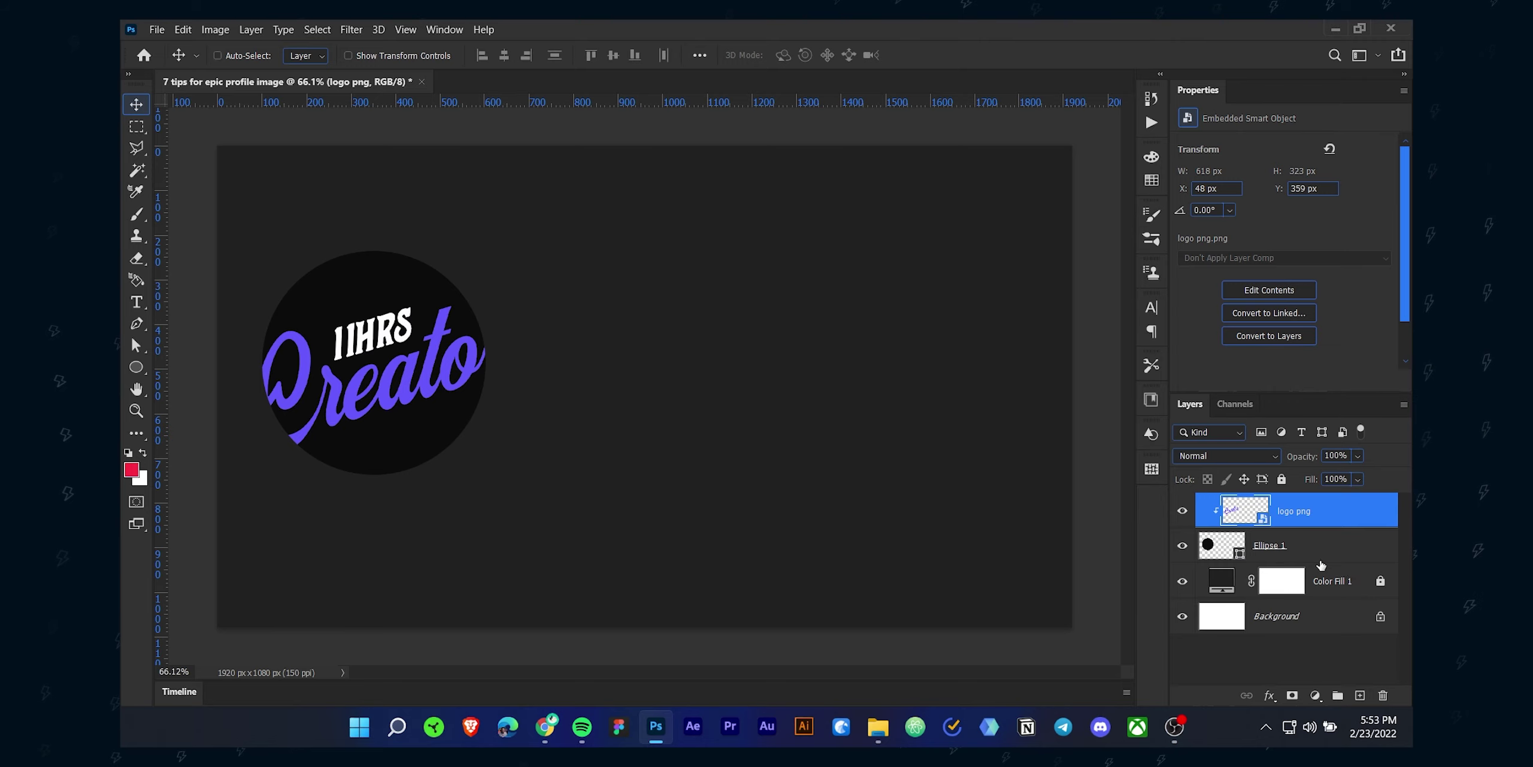
Duplicate the logo layer and place the unclipped copy in the canvas's upper right, at about X 1082, Y 129 px.
key("ctrl+j")
left_click_drag(420, 449, 881, 346)
Create a new 512 × 512 px document at 150 pixels/inch and bring the logo copy into it.
left_click(157, 29)
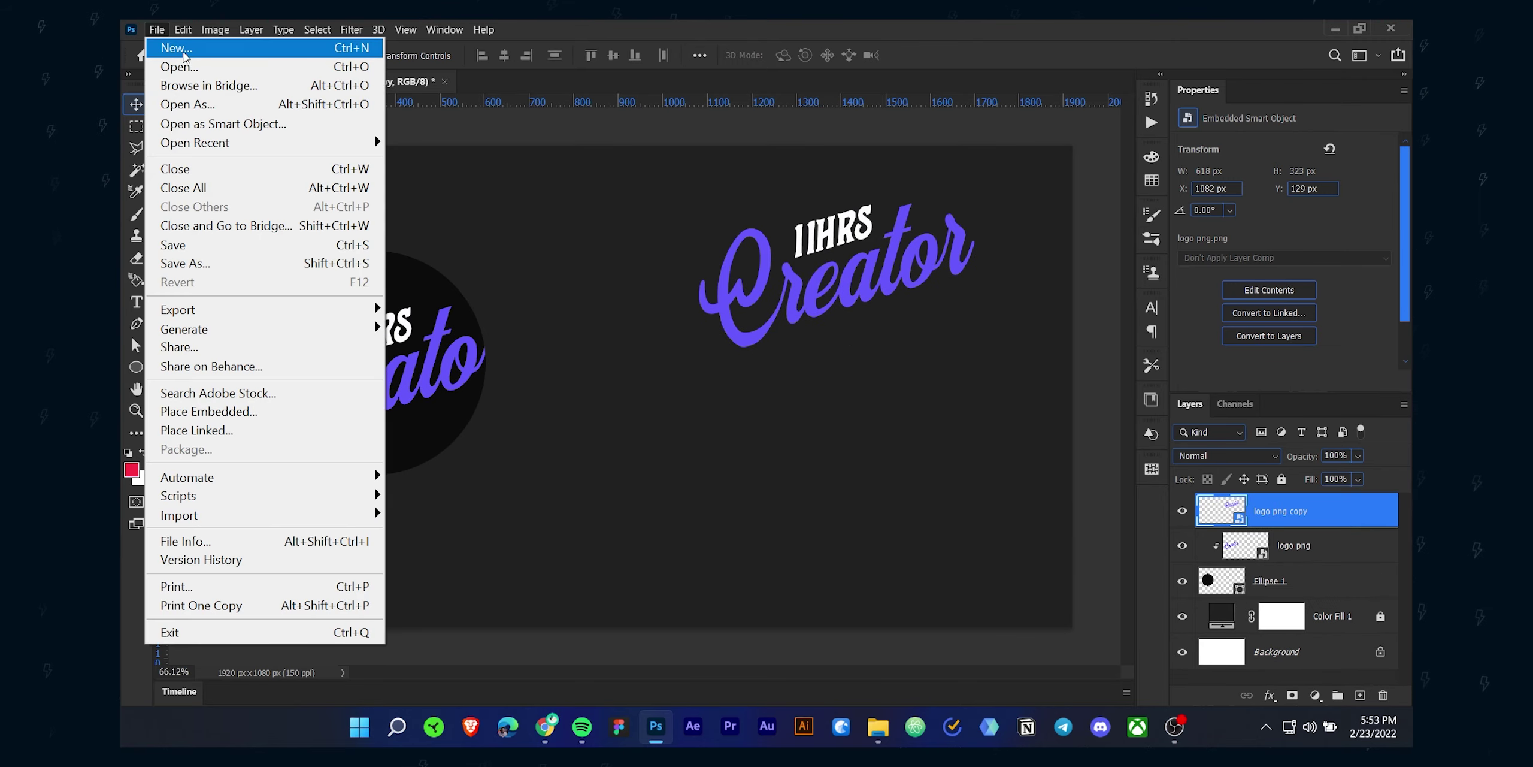
left_click(171, 41)
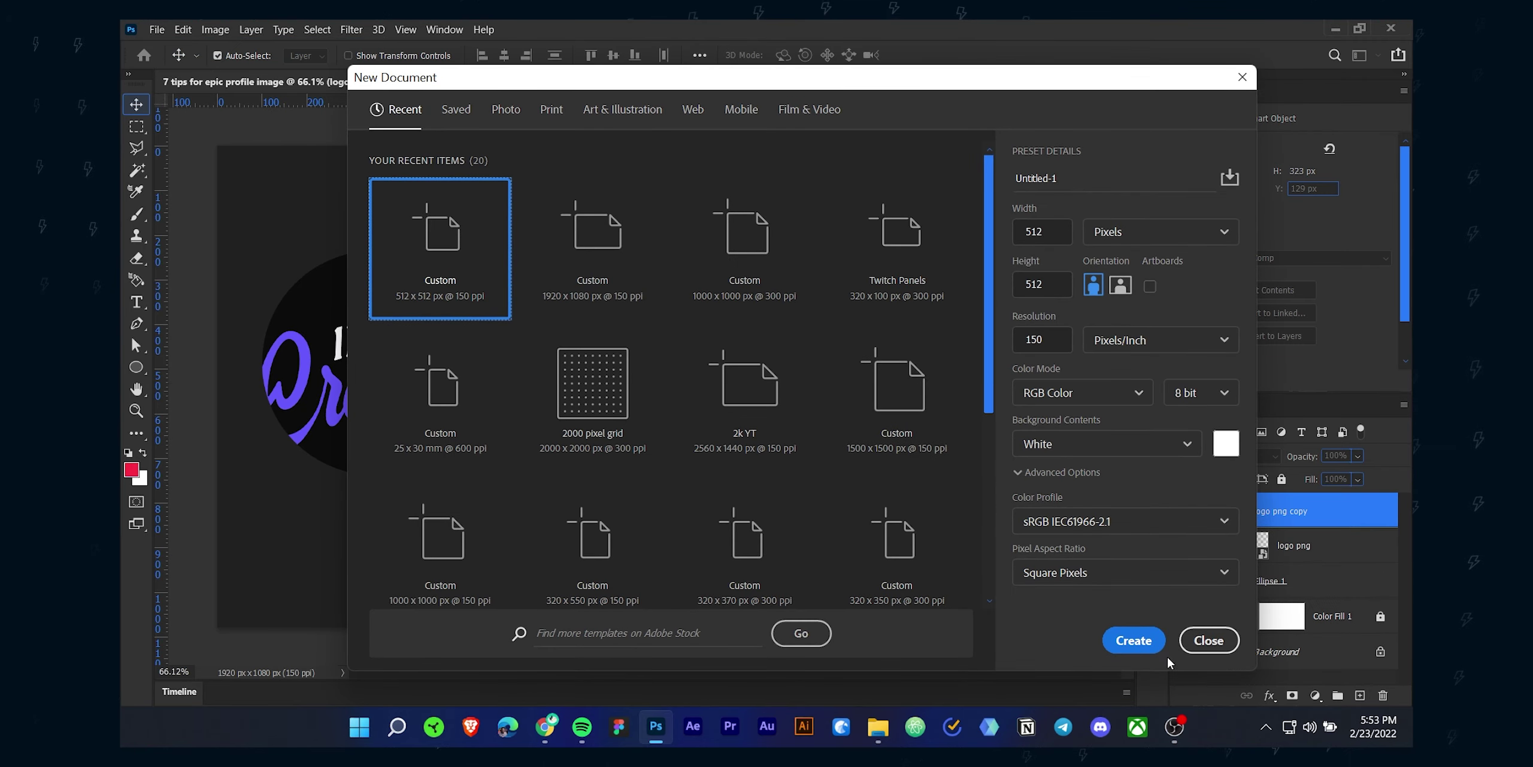
left_click(1134, 639)
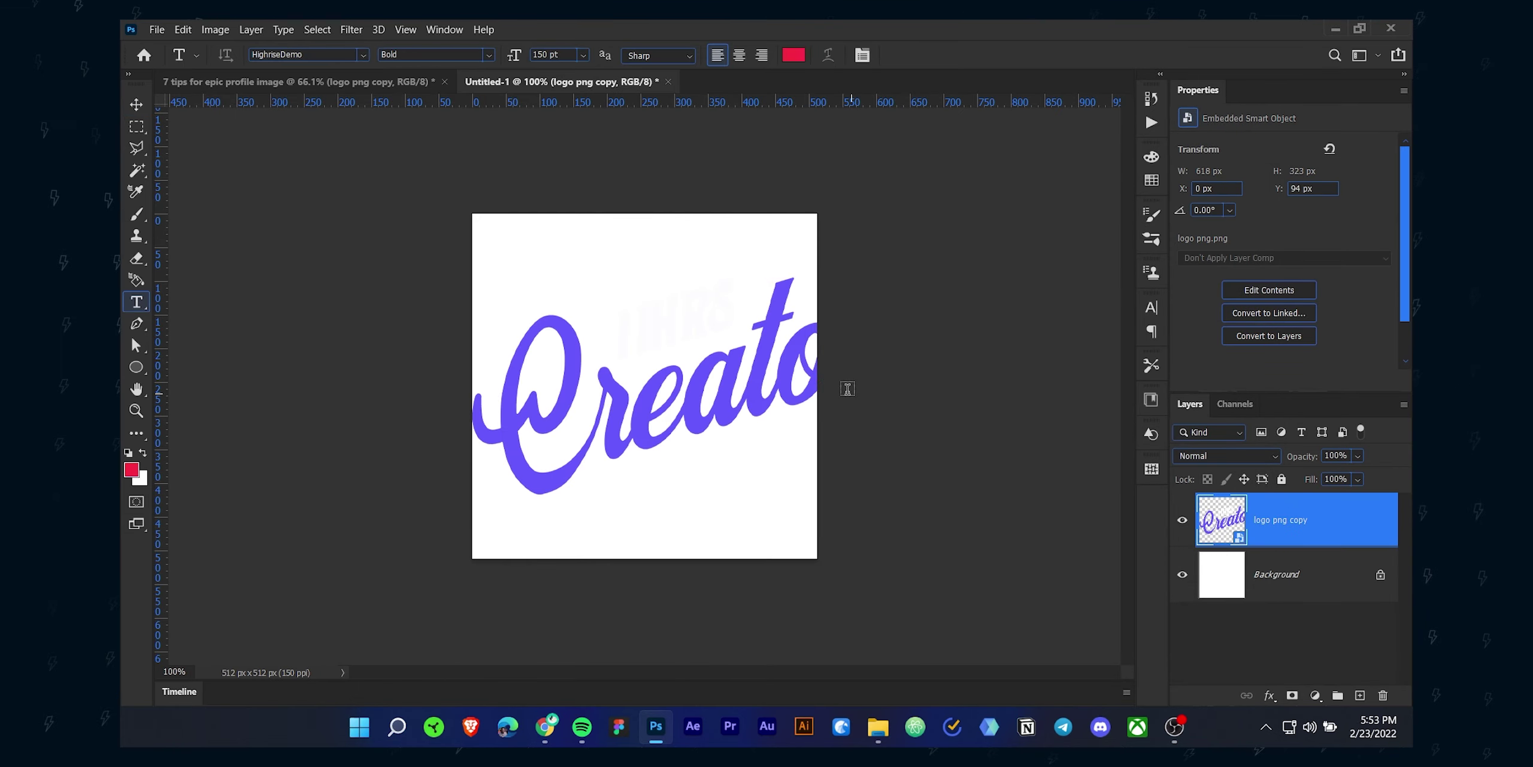
Scale the logo down to fit inside the square canvas and move it near the centre.
key("v")
key("ctrl+t")
left_click_drag(887, 213, 721, 325)
left_click_drag(636, 407, 674, 365)
key("Return")
Add a very dark purple solid colour fill layer and move it beneath the logo layer.
left_click(1315, 695)
left_click(1303, 408)
key("Return")
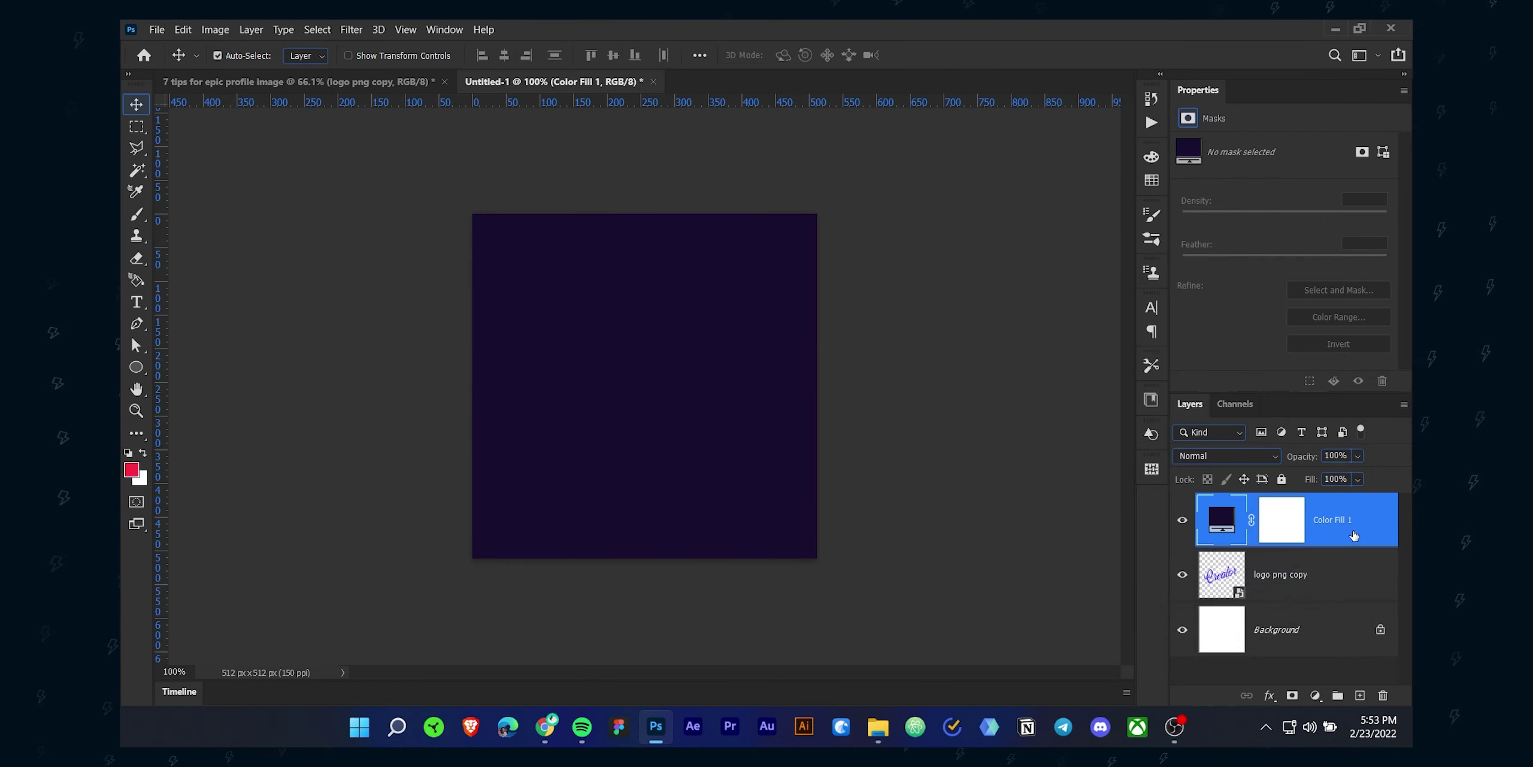
left_click_drag(1352, 534, 1222, 599)
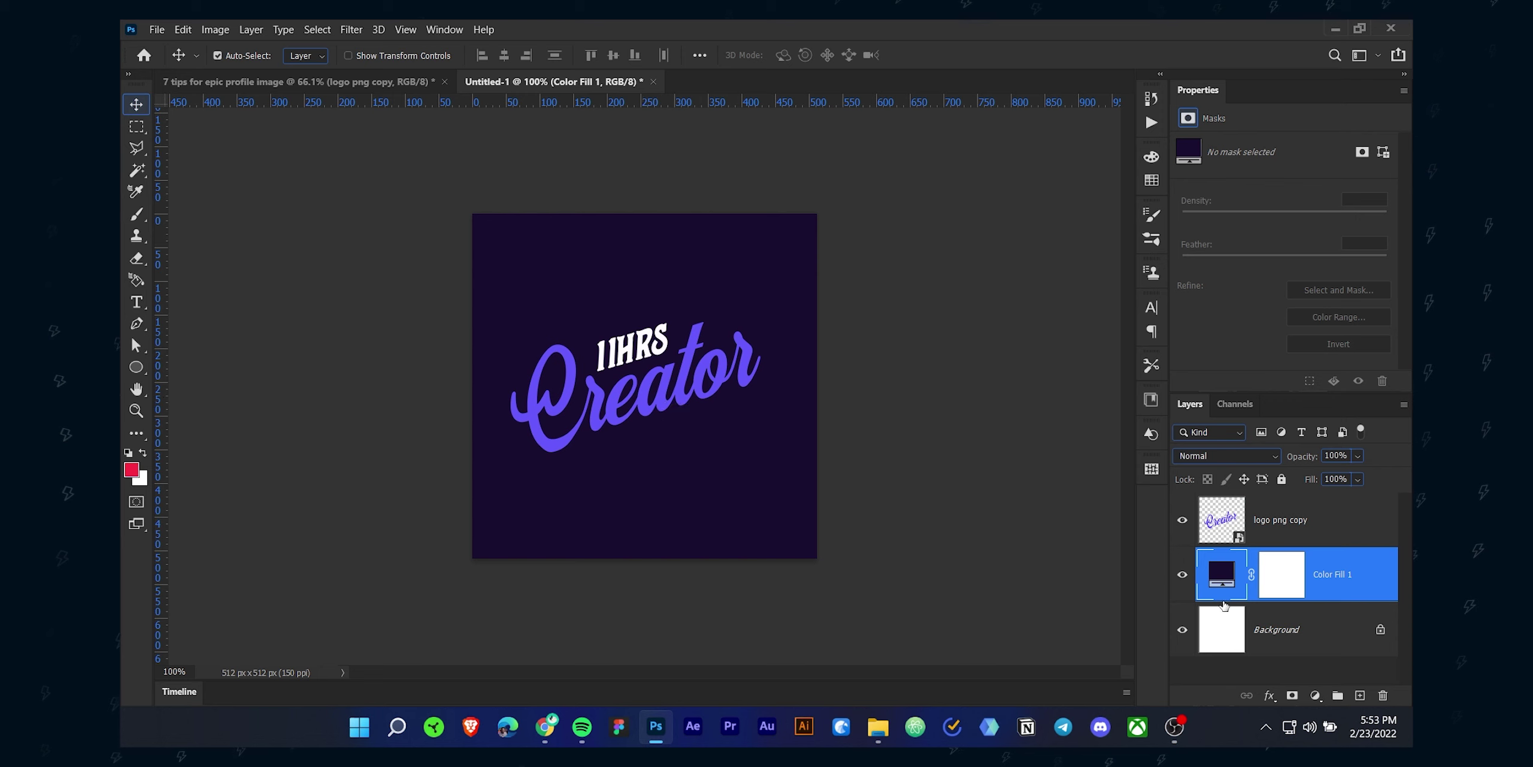
Create a 512 × 512 px circle with the Ellipse tool.
left_click(1344, 505)
left_click(360, 384)
left_click(136, 366)
left_click(711, 289)
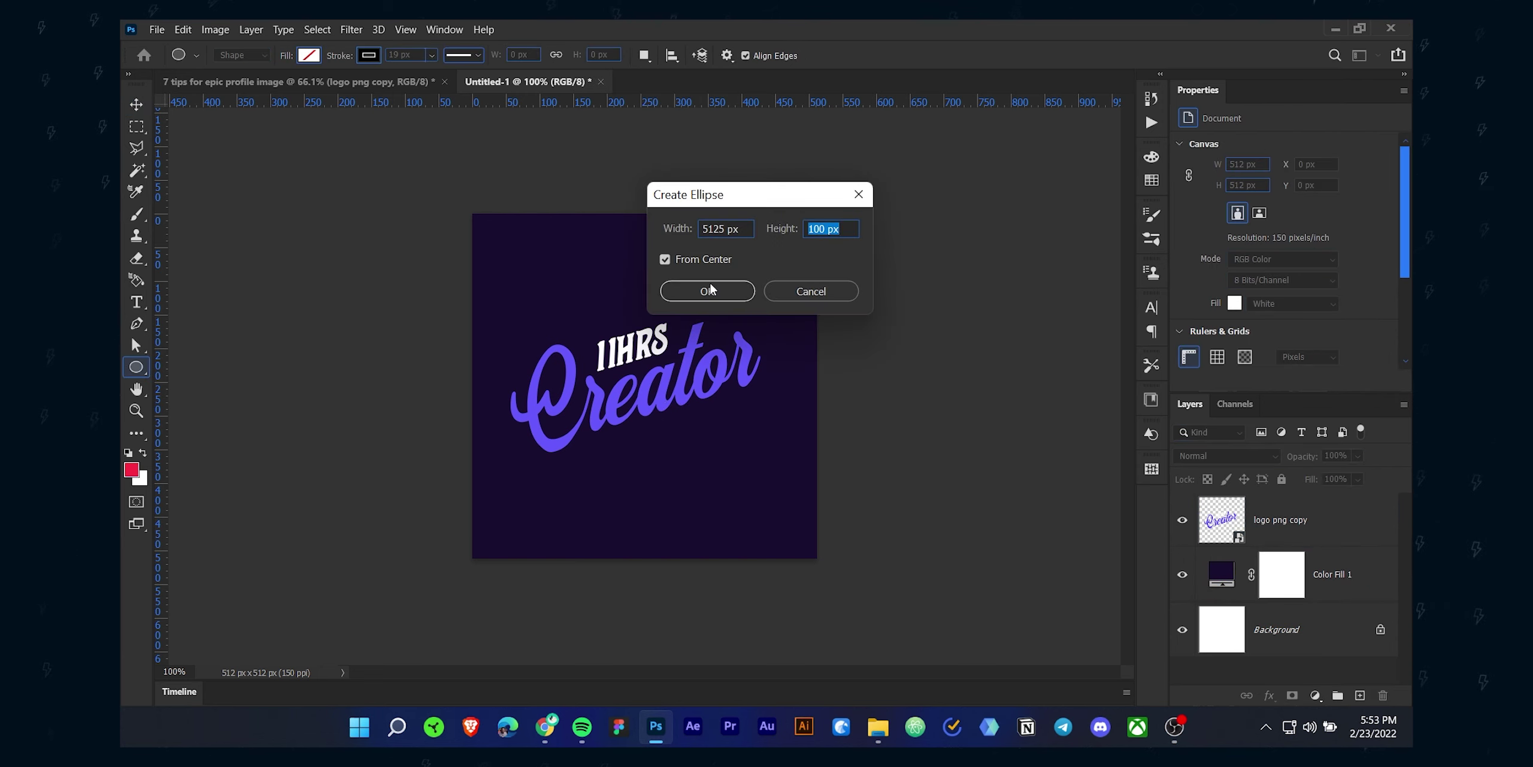
key("Return")
Fill the circle with a dark grey colour from the recently used swatches.
left_click(366, 57)
left_click(269, 86)
left_click(309, 55)
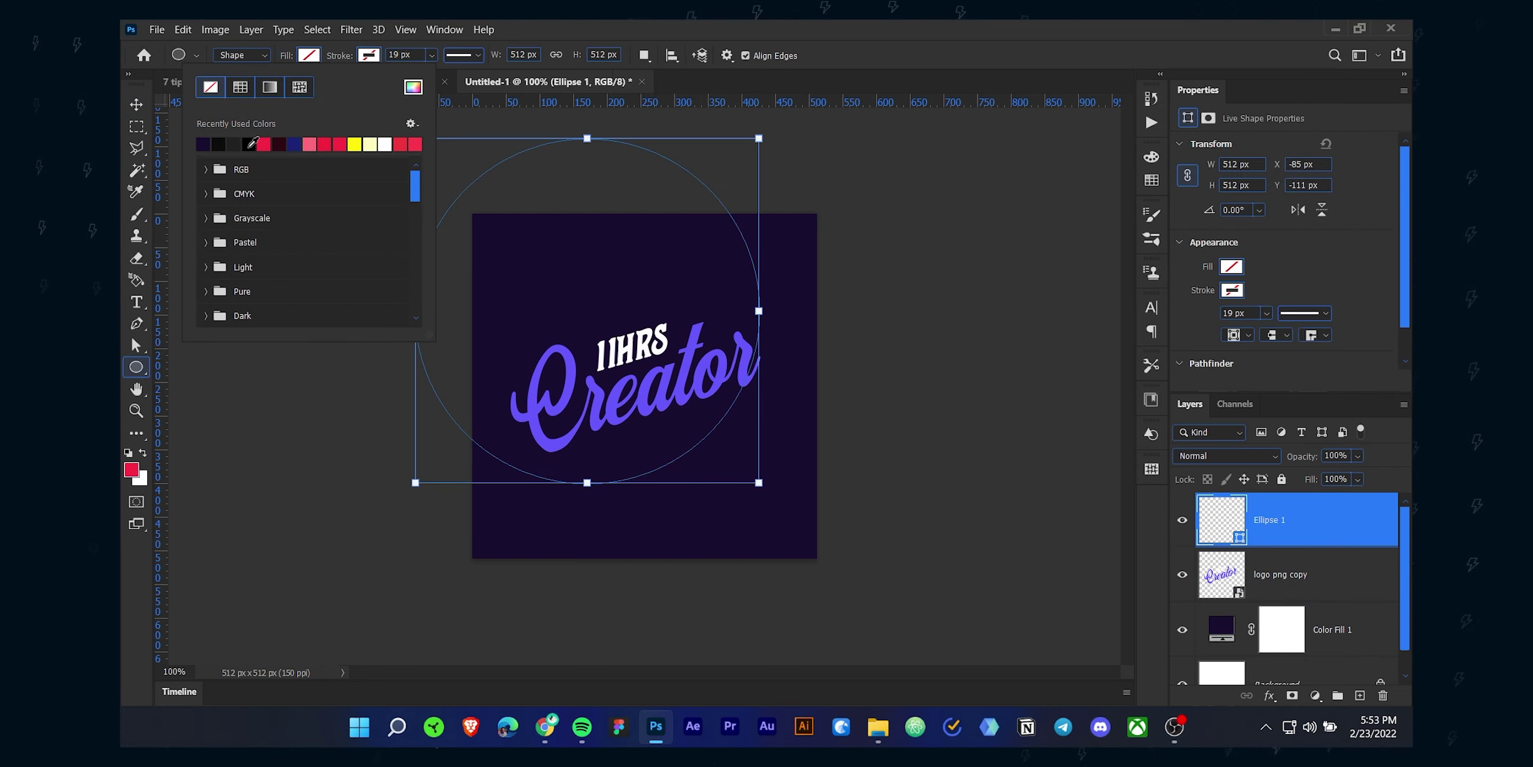
left_click(250, 144)
left_click(642, 341)
left_click(799, 292)
Align the circle with the Background layer by vertical and horizontal centers.
key("v")
left_click_drag(701, 336, 759, 373)
scroll(1321, 599, "down", 2)
left_click(1321, 653, "ctrl")
left_click(612, 55)
left_click(505, 56)
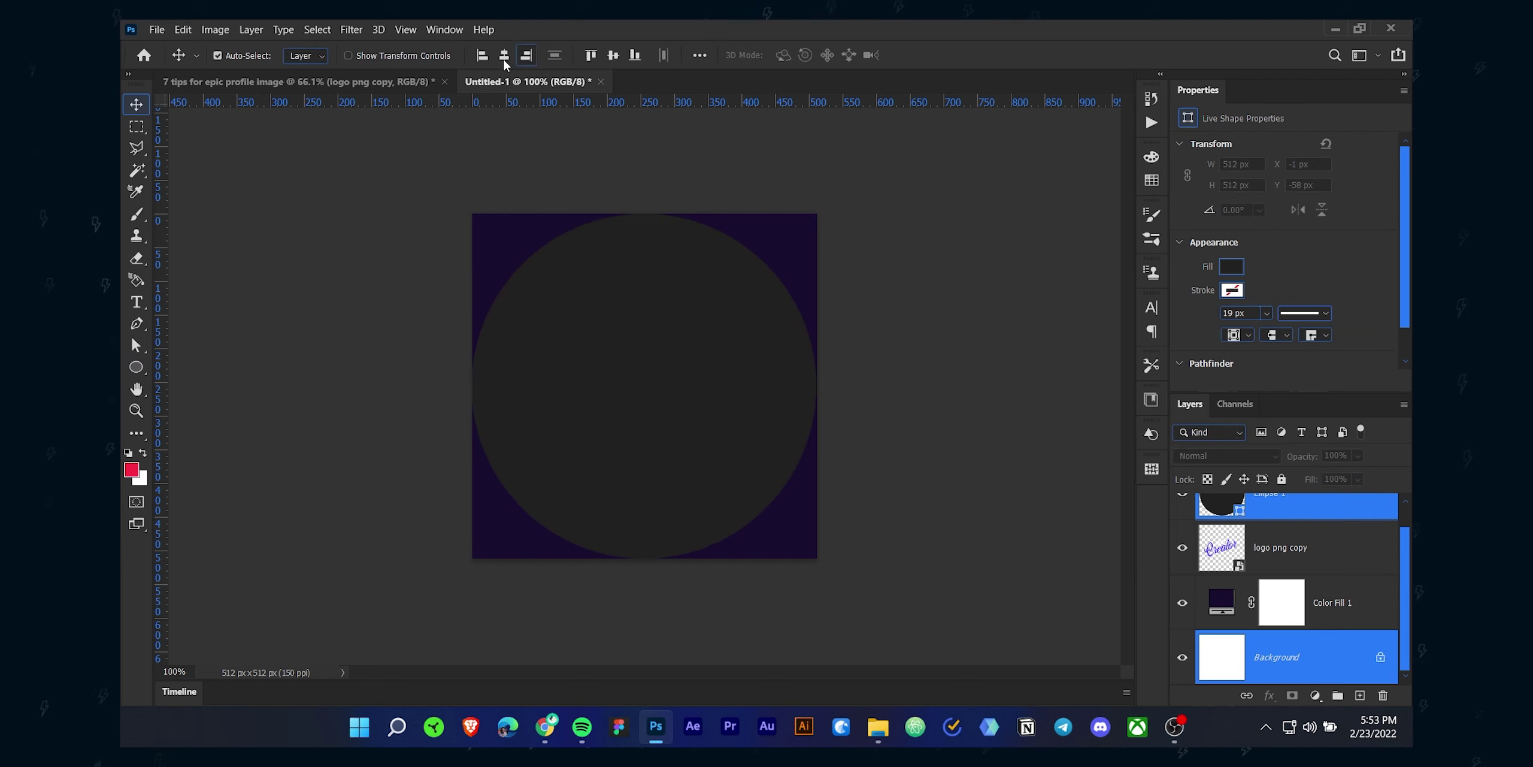
Move the Ellipse 1 layer below the logo and shift the logo about 12 px right and 10 px down.
left_click(1308, 513)
left_click_drag(1308, 514, 1308, 590)
left_click_drag(687, 379, 696, 386)
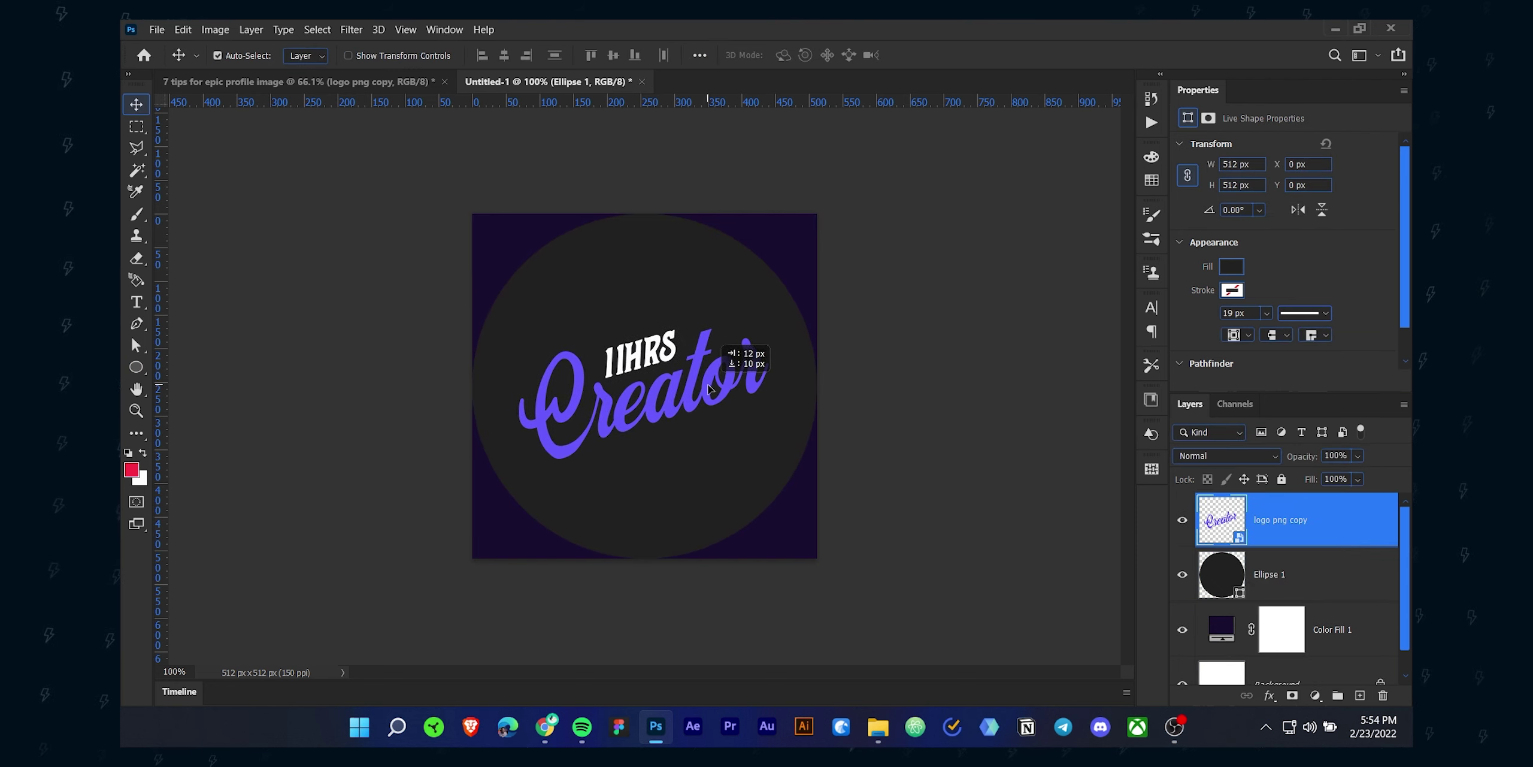
Switch to the 7 tips for epic profile image document and delete the loose logo copy.
key("ctrl+Tab")
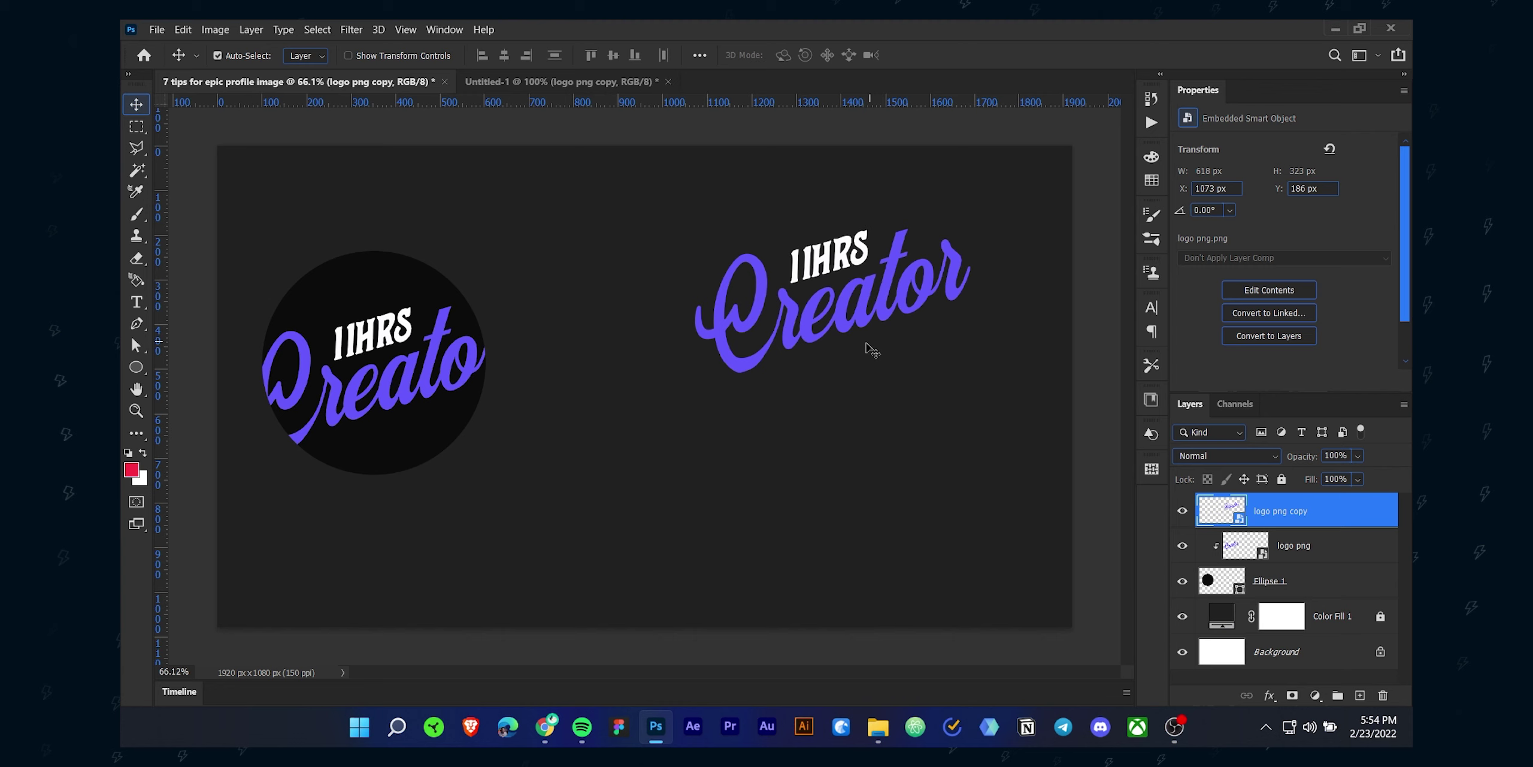
key("Delete")
left_click(823, 334)
Duplicate the circle together with its clipped logo and place the copy to the right of the original.
left_click(1320, 514)
left_click(1320, 544, "shift")
left_click_drag(407, 358, 779, 374)
Scale down the logo in the duplicated circle and reposition it to fit inside the circle.
left_click(1325, 581)
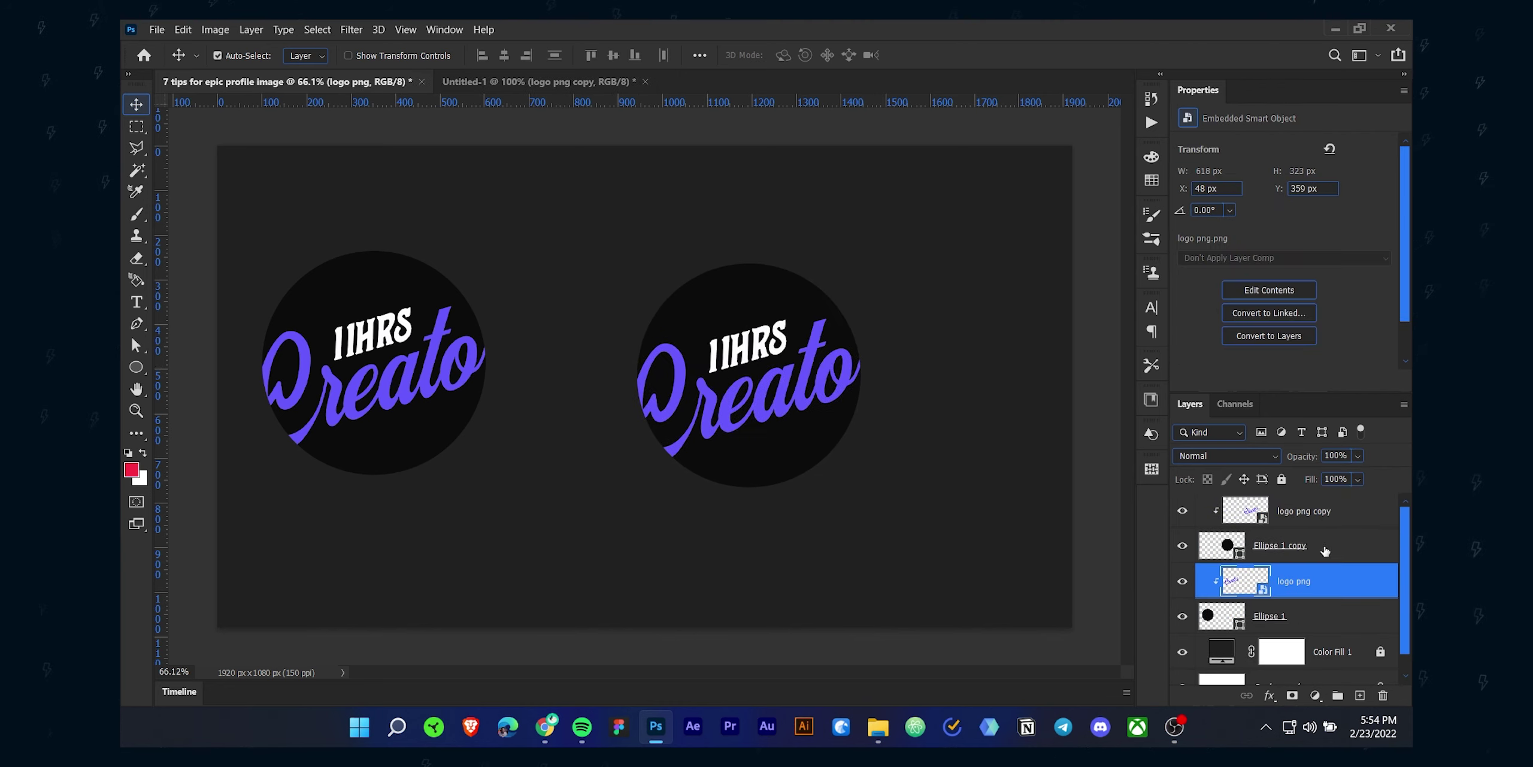
left_click(1324, 511)
key("ctrl+t")
left_click_drag(890, 369, 781, 384)
left_click_drag(850, 369, 818, 370)
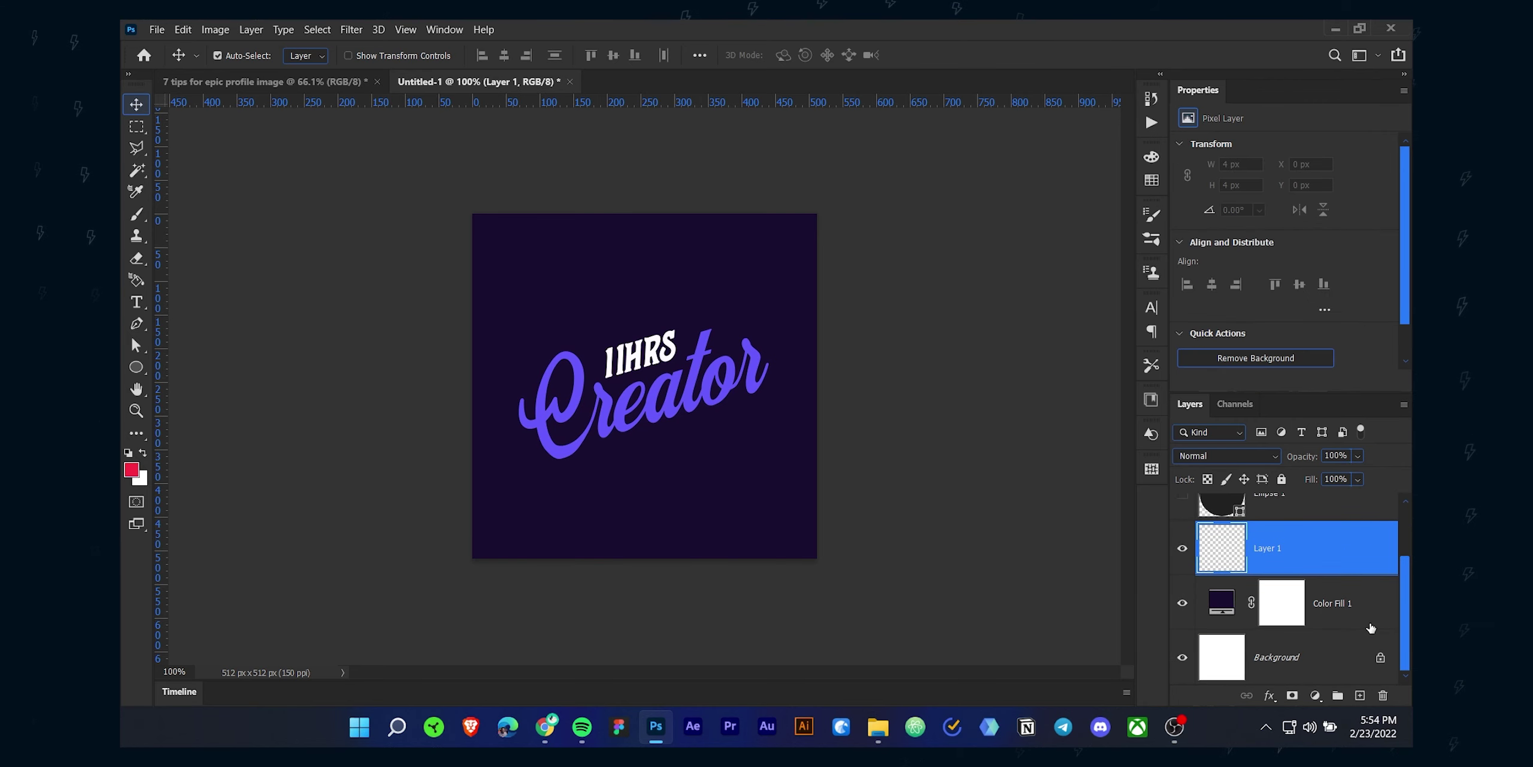
Choose the first soft round brush from General Brushes, with 0% hardness, and resize it to 330 px.
key("b")
right_click(566, 311)
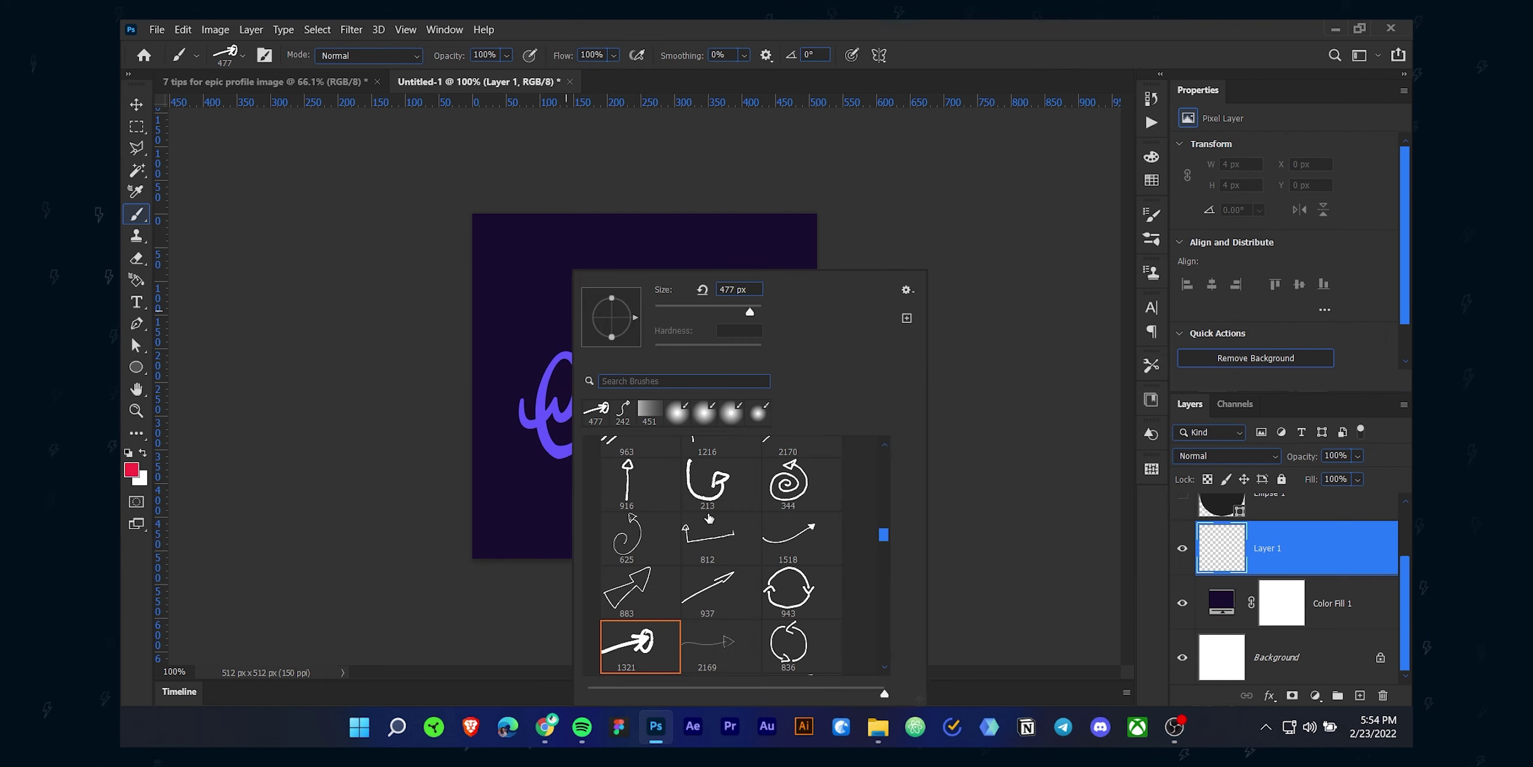
scroll(870, 539, "up", 15)
left_click(659, 486)
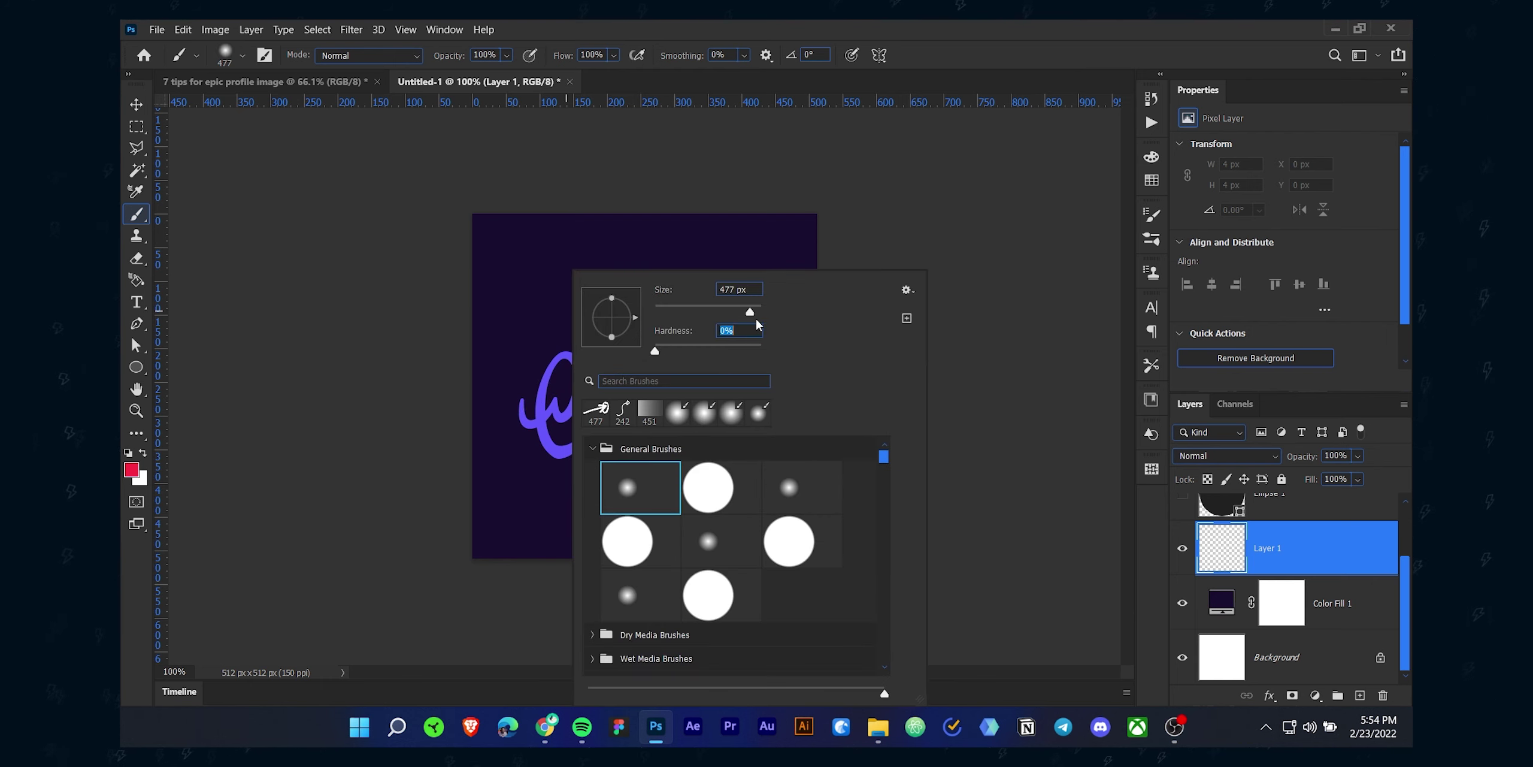
left_click(503, 264)
right_click(794, 440, "alt")
Change the Color Fill 1 layer's colour to white and add a new empty layer directly above it.
left_click(1221, 611)
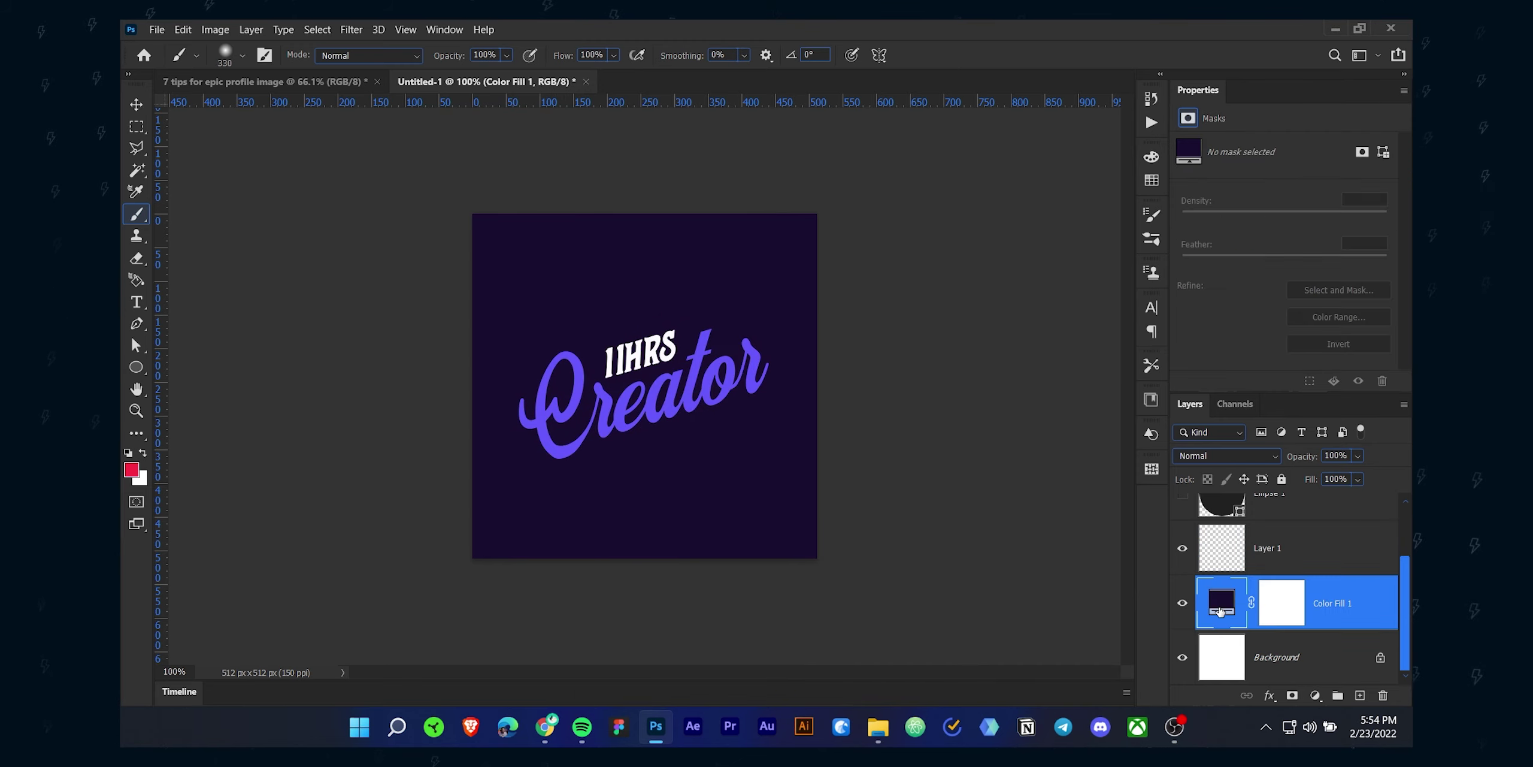
double_click(1221, 611)
left_click(904, 304)
left_click(1252, 297)
left_click(1252, 568)
left_click(1333, 602)
left_click(1360, 694)
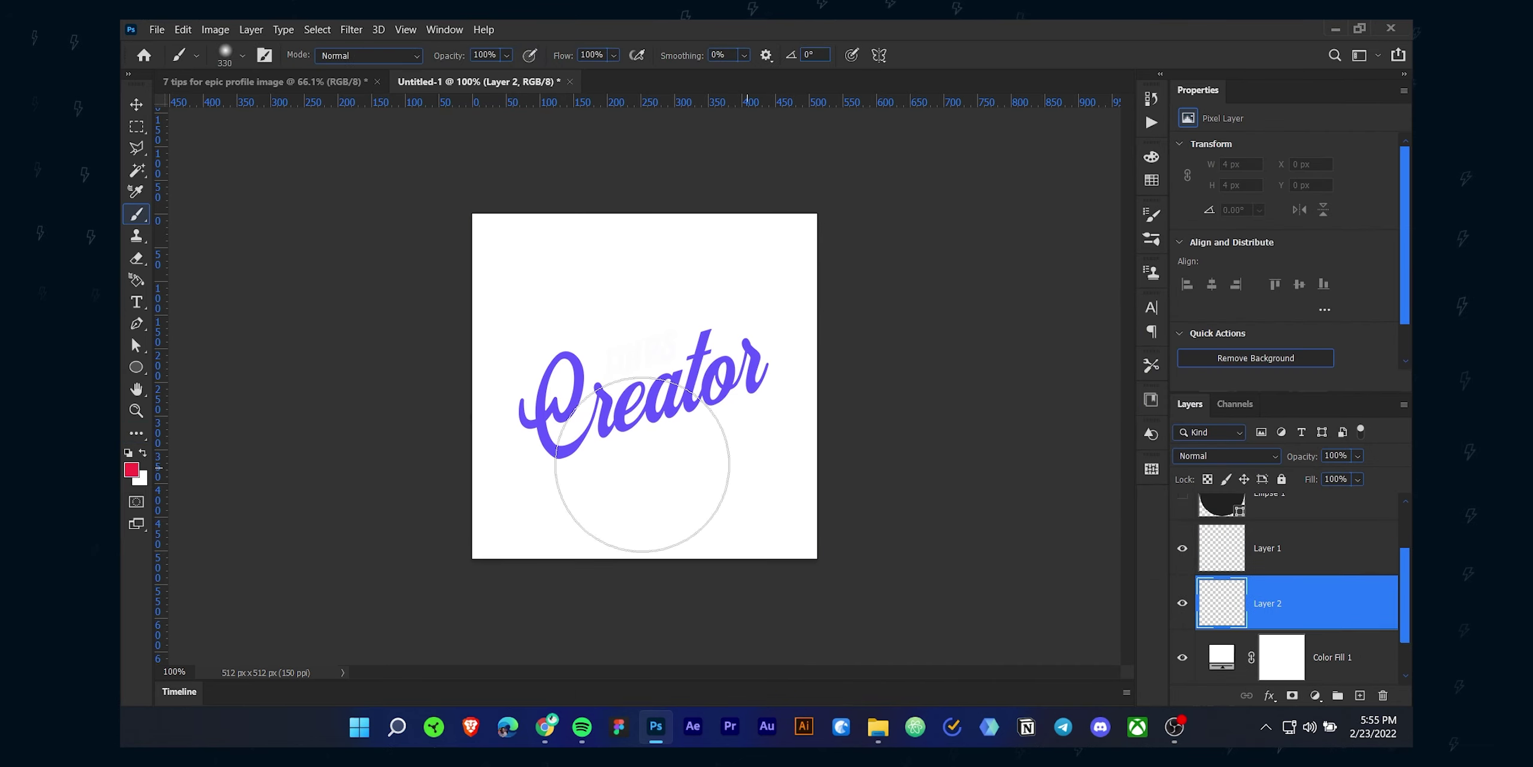
Sample the logo's purple and paint a soft patch in the lower-right corner of the canvas.
right_click(643, 464, "alt")
left_click(662, 396, "alt")
left_click(779, 513)
left_click_drag(737, 566, 868, 497)
Set the foreground colour to light blue and paint a soft patch over the canvas's upper-left corner.
left_click(133, 472)
left_click(1136, 390)
left_click(1285, 297)
mouse_move(503, 222)
left_mouse_down()
mouse_move(428, 257)
mouse_move(509, 239)
left_mouse_up()
right_click(589, 263, "alt")
left_click_drag(590, 264, 385, 300)
Set the foreground colour to violet and paint a soft patch over the canvas's upper-right corner.
left_click(132, 469)
left_click(1140, 365)
left_click(1285, 298)
mouse_move(833, 335)
left_mouse_down()
mouse_move(671, 234)
mouse_move(797, 300)
left_mouse_up()
Set the foreground colour to pink and paint a soft patch over the canvas's lower-left corner.
left_click(131, 469)
left_click(1144, 351)
left_click(1136, 321)
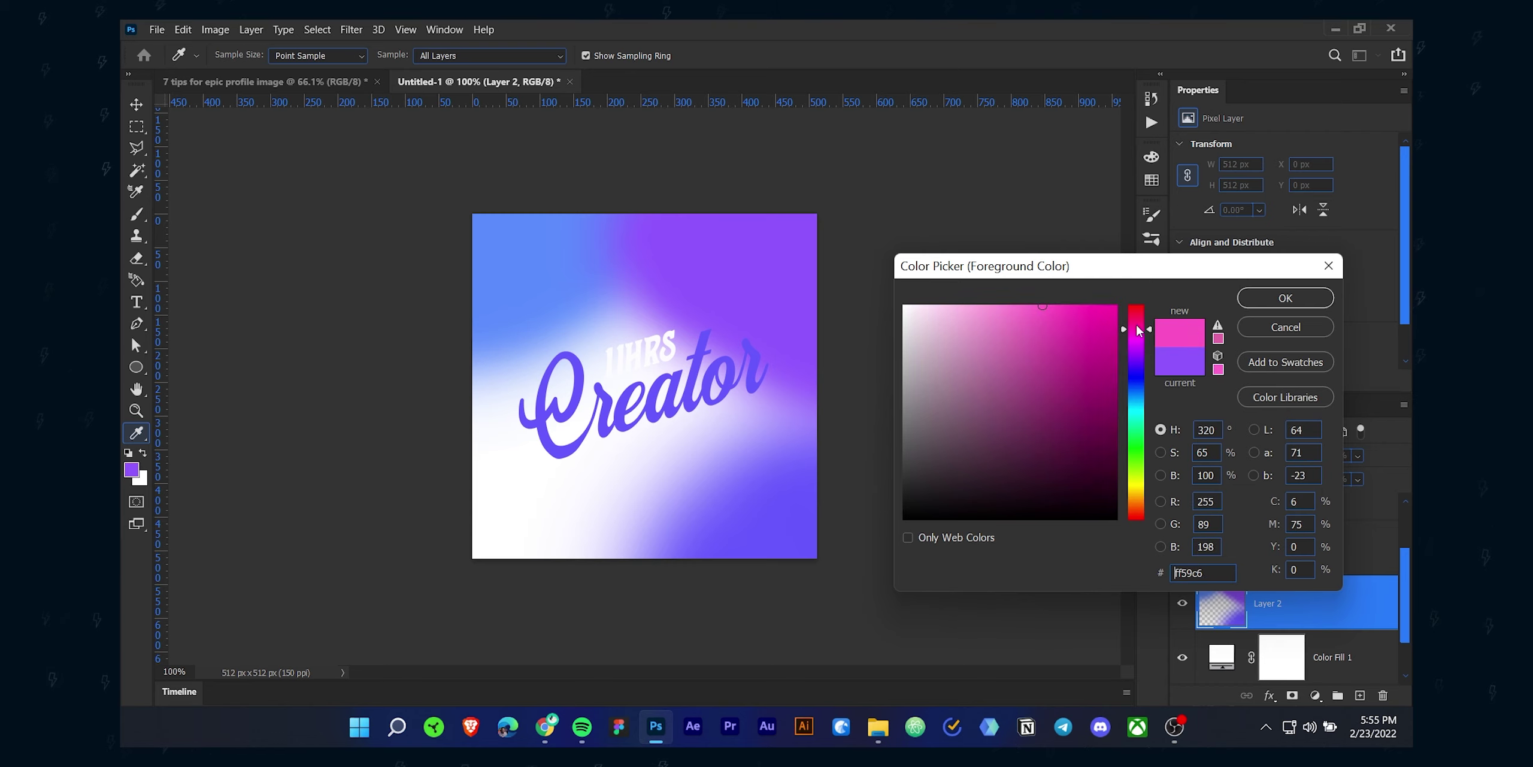
left_click(1285, 298)
mouse_move(479, 456)
left_mouse_down()
mouse_move(437, 547)
mouse_move(539, 509)
left_mouse_up()
Set the foreground colour to a bright yellow-green and paint a soft patch across the canvas's centre behind the logo.
left_click(131, 469)
left_click(1140, 480)
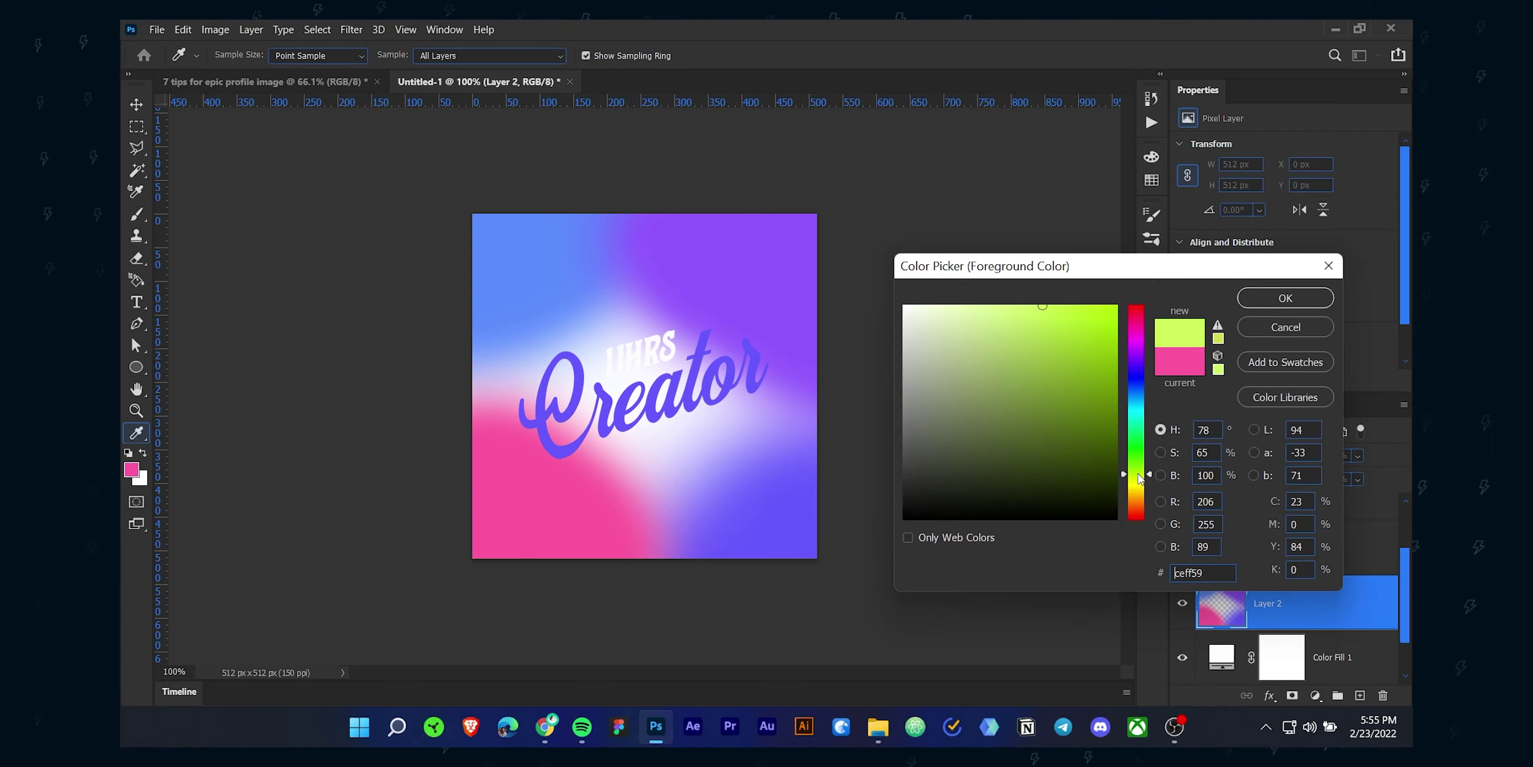
left_click(1286, 298)
left_click_drag(551, 420, 683, 419)
key("v")
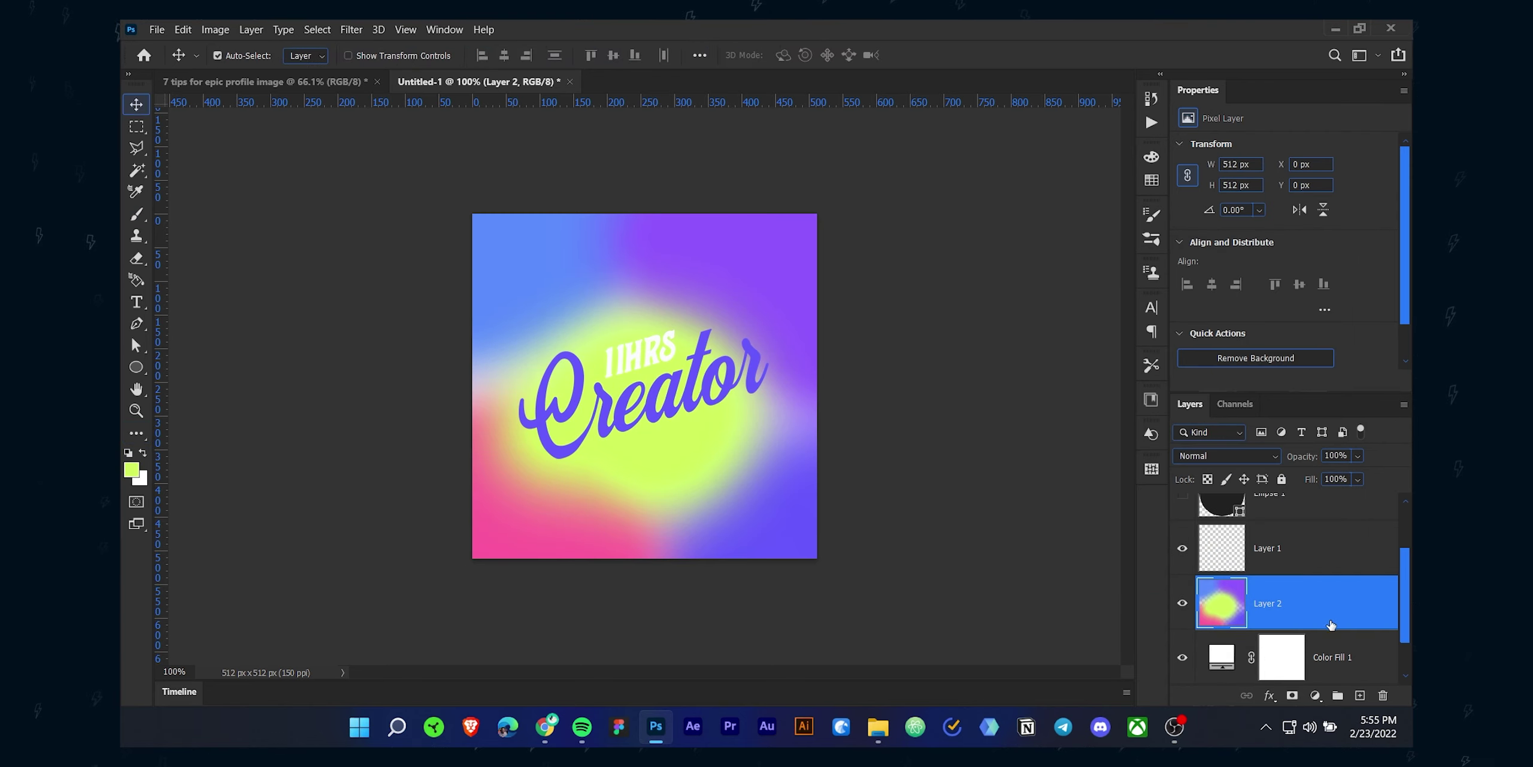
Convert the painted Layer 2 to a smart object.
left_click(348, 31)
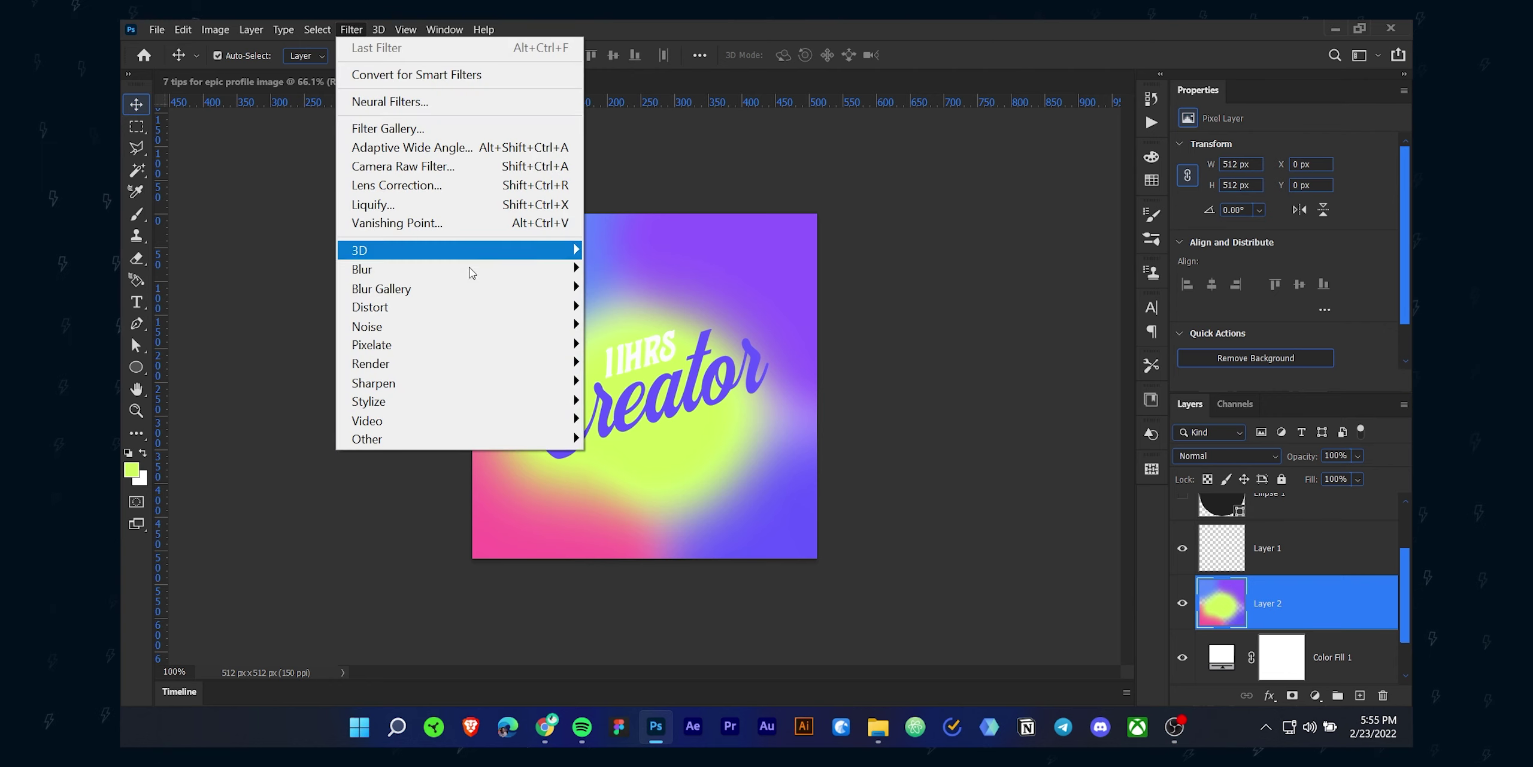
left_click(1326, 562)
right_click(1331, 519)
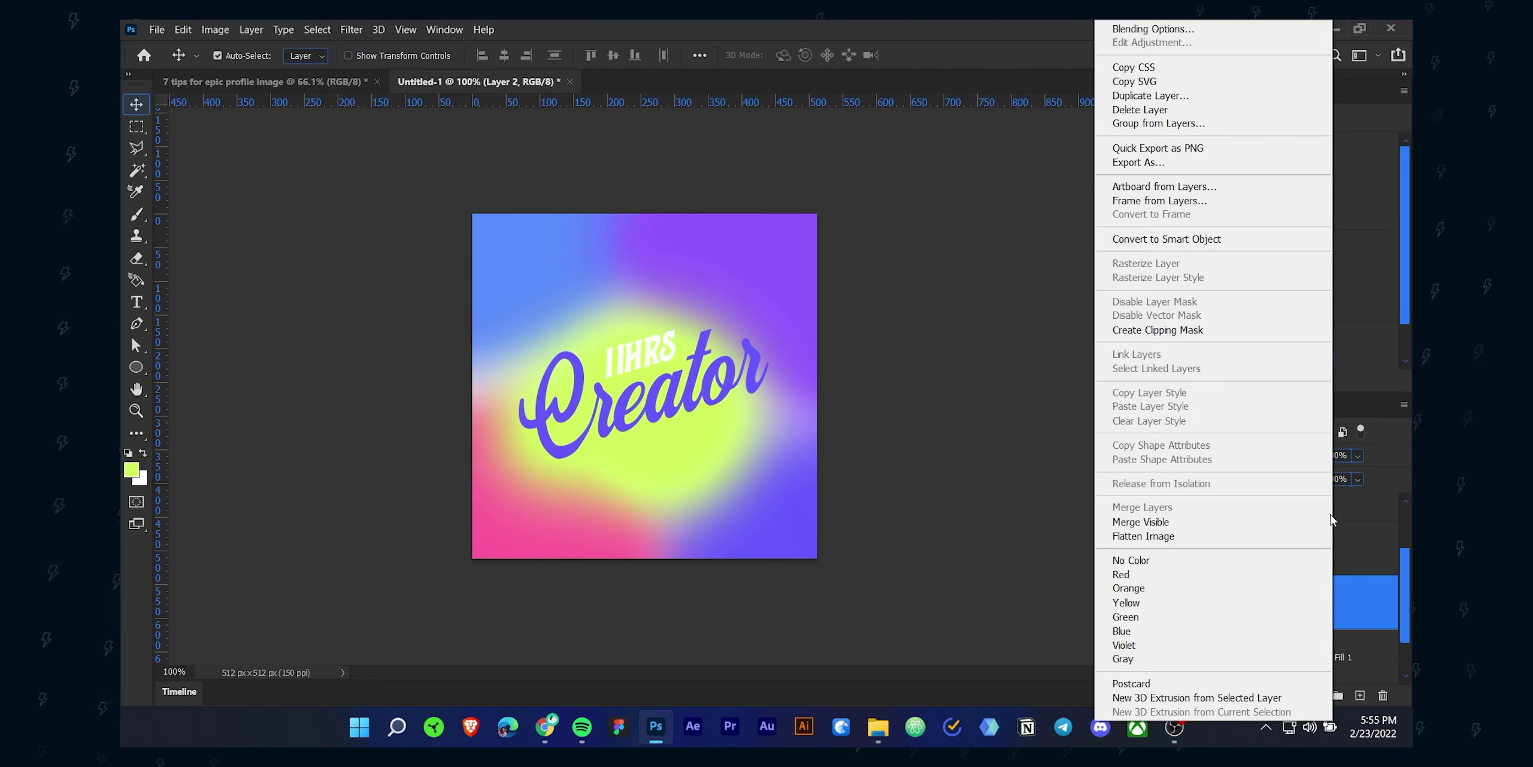
left_click(1155, 239)
Apply a Gaussian Blur with a radius of 40.1 pixels to the Layer 2 smart object.
left_click(351, 29)
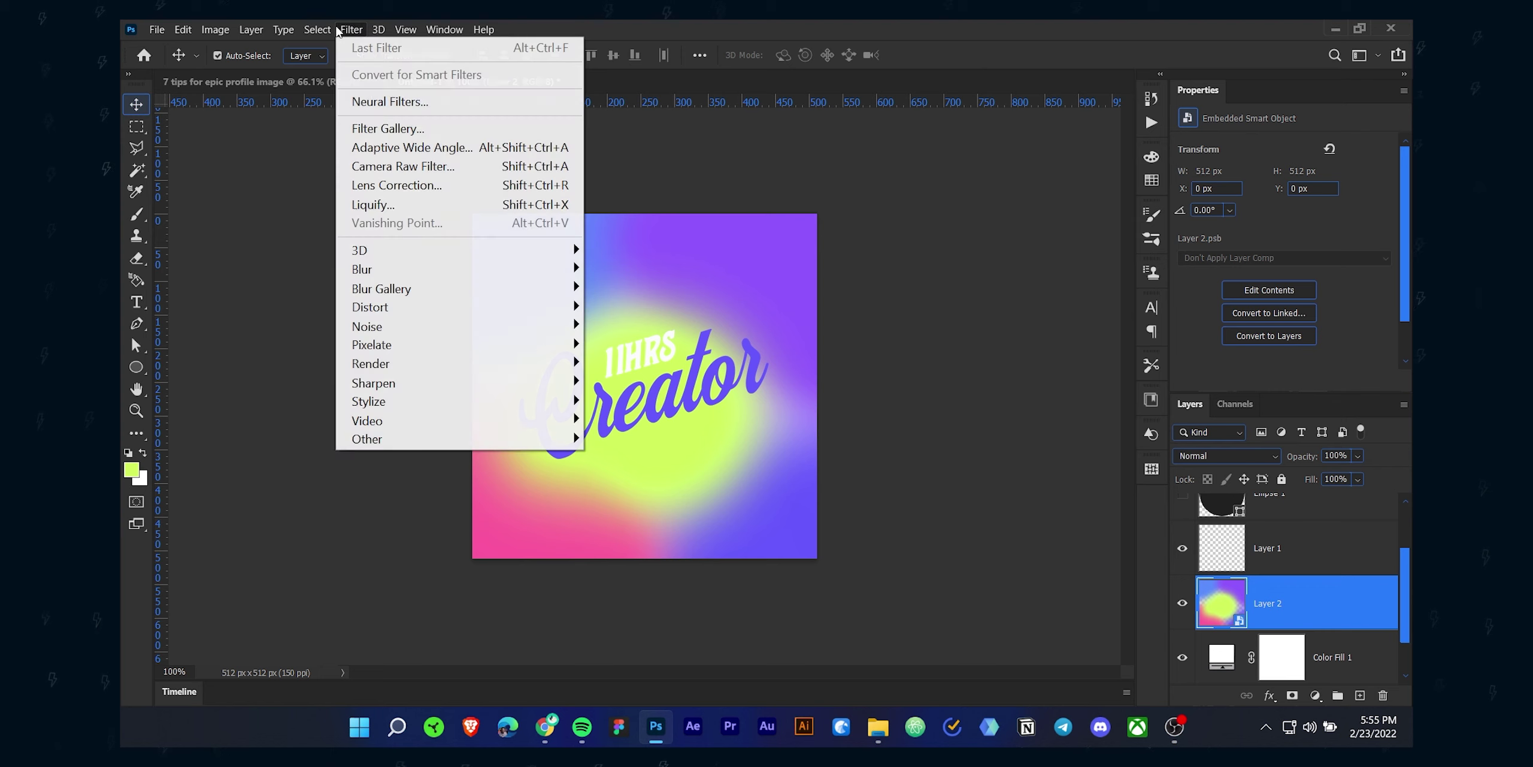
mouse_move(539, 269)
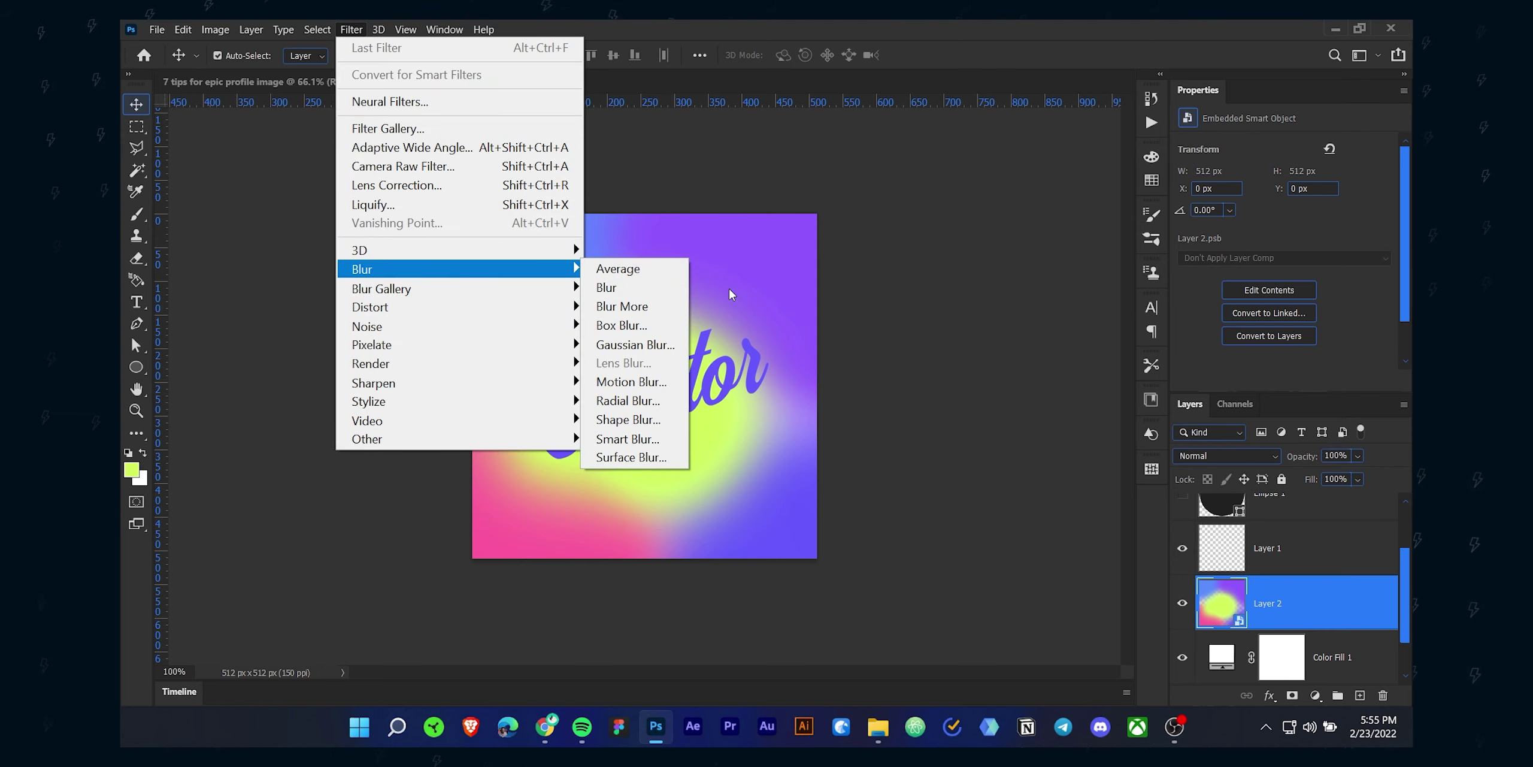
left_click(675, 345)
left_click(808, 487)
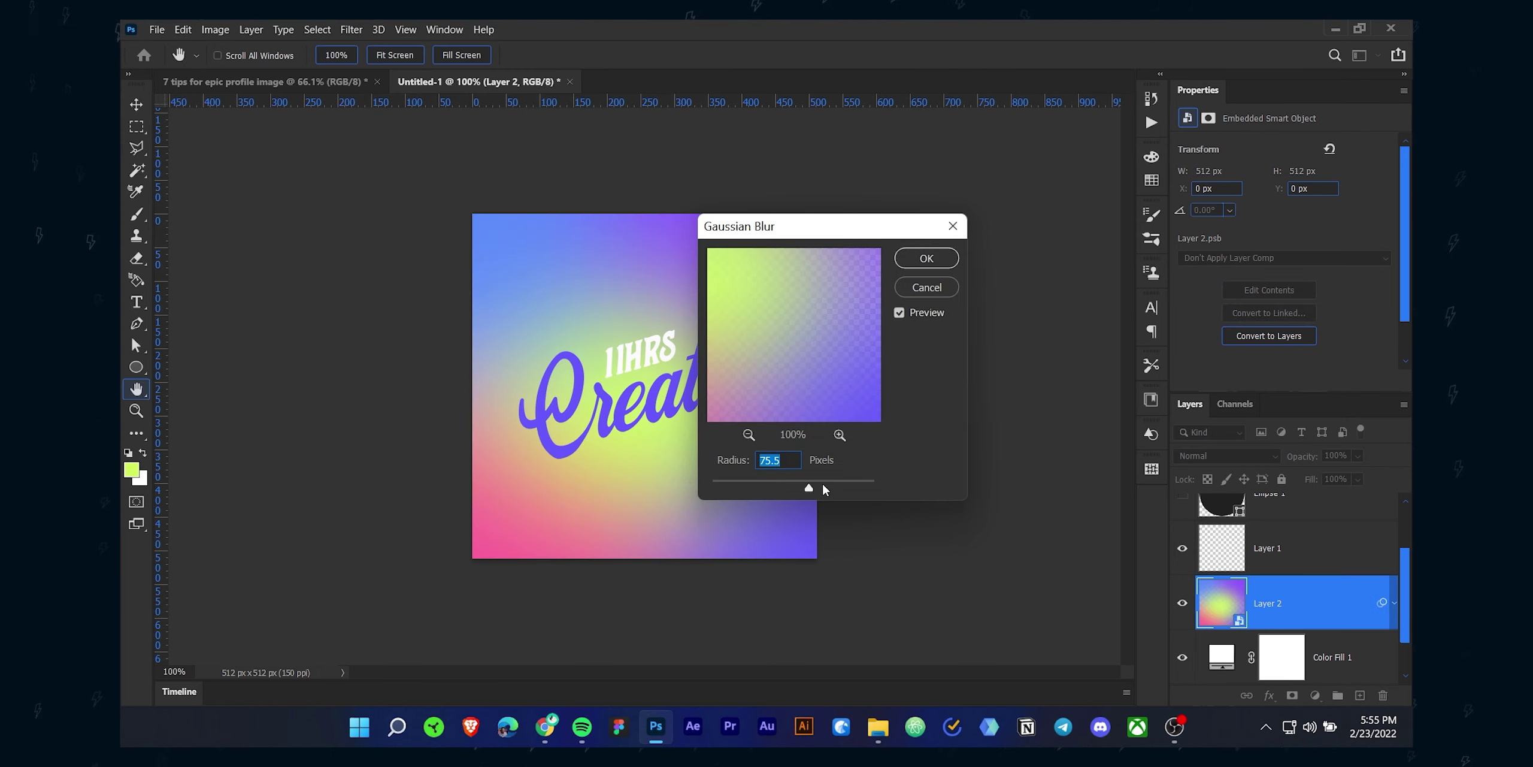
left_click_drag(806, 487, 790, 488)
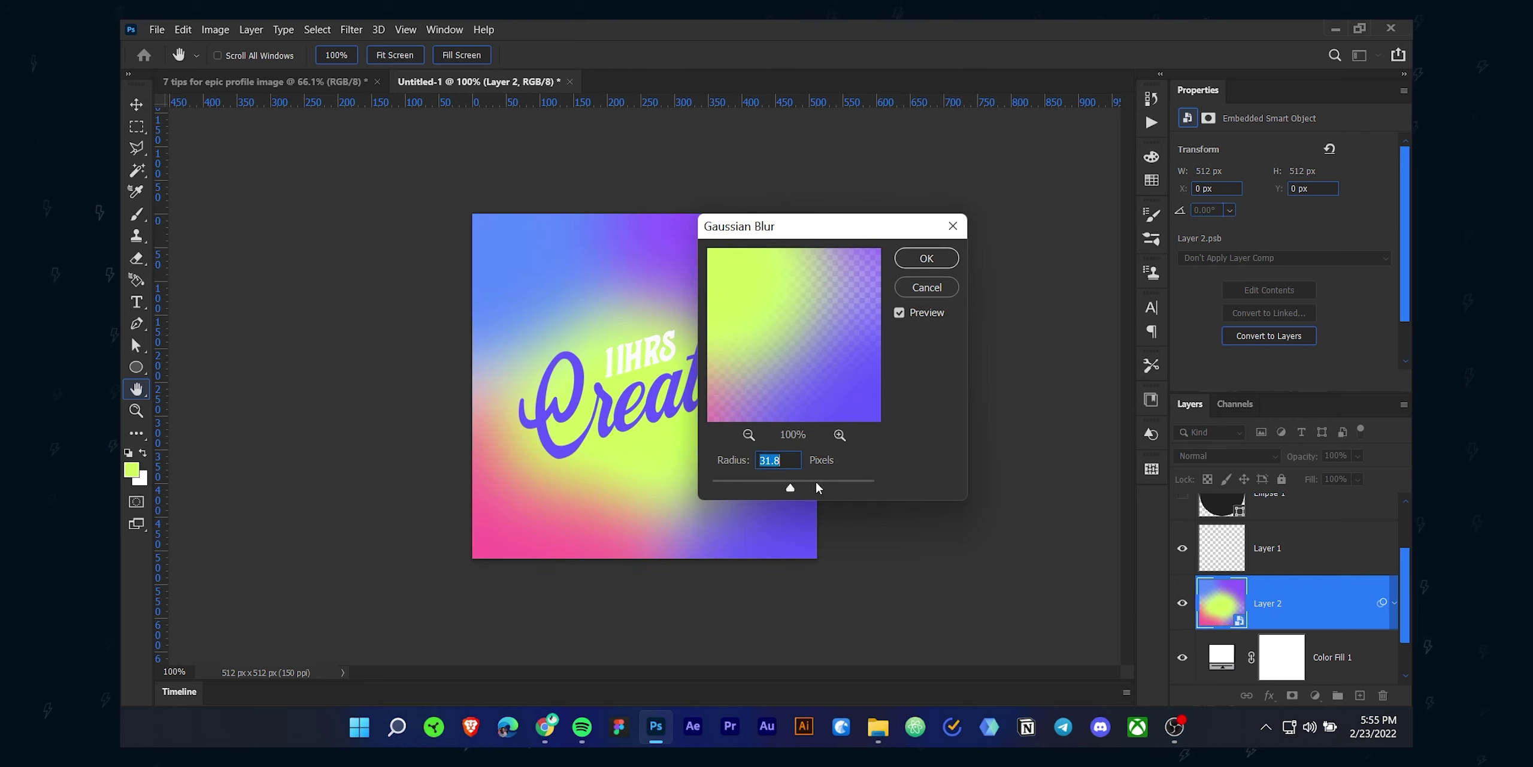
left_click(927, 258)
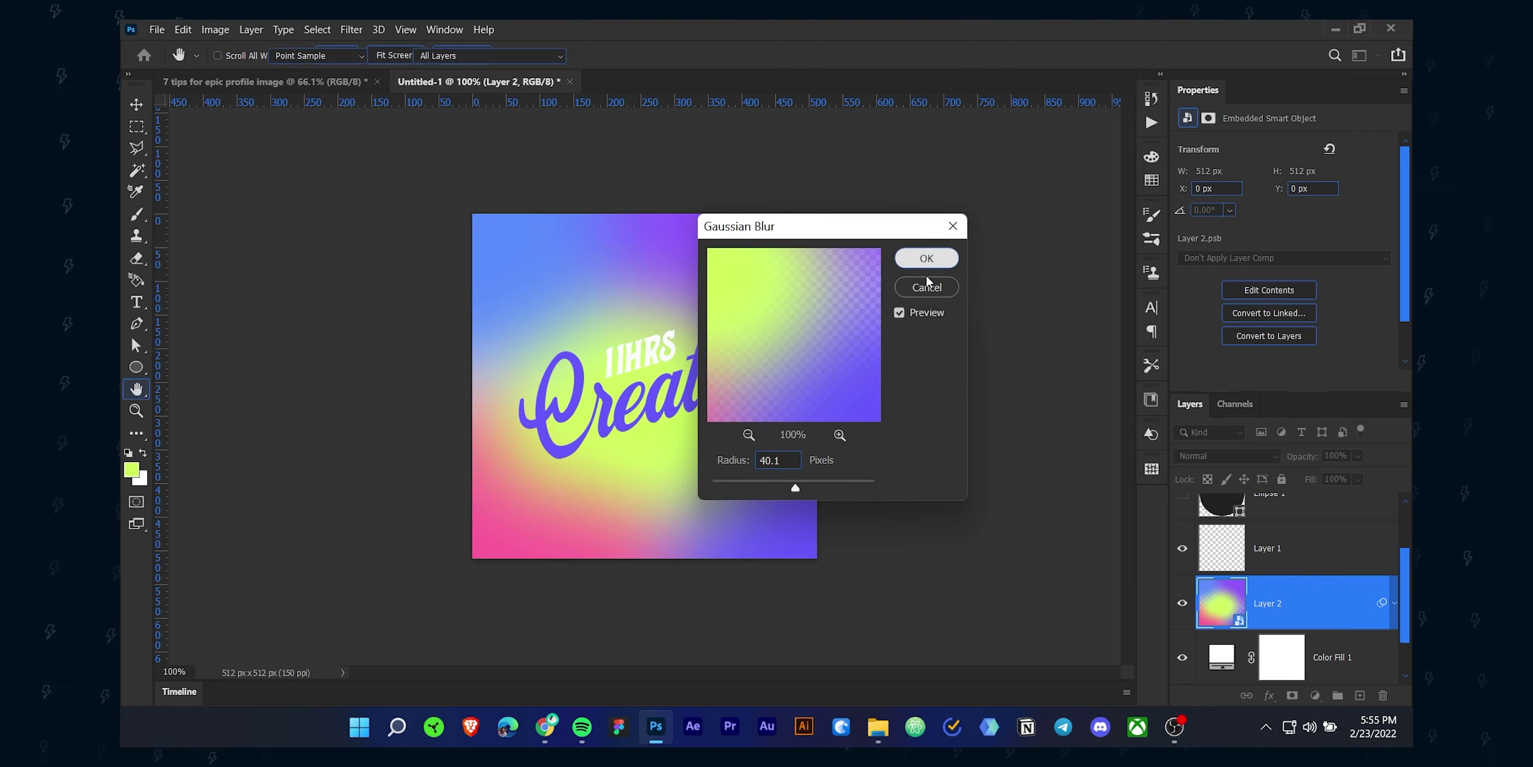
Open the contents of the Layer 2 smart object and enlarge the central yellow-green patch with the brush.
double_click(1238, 623)
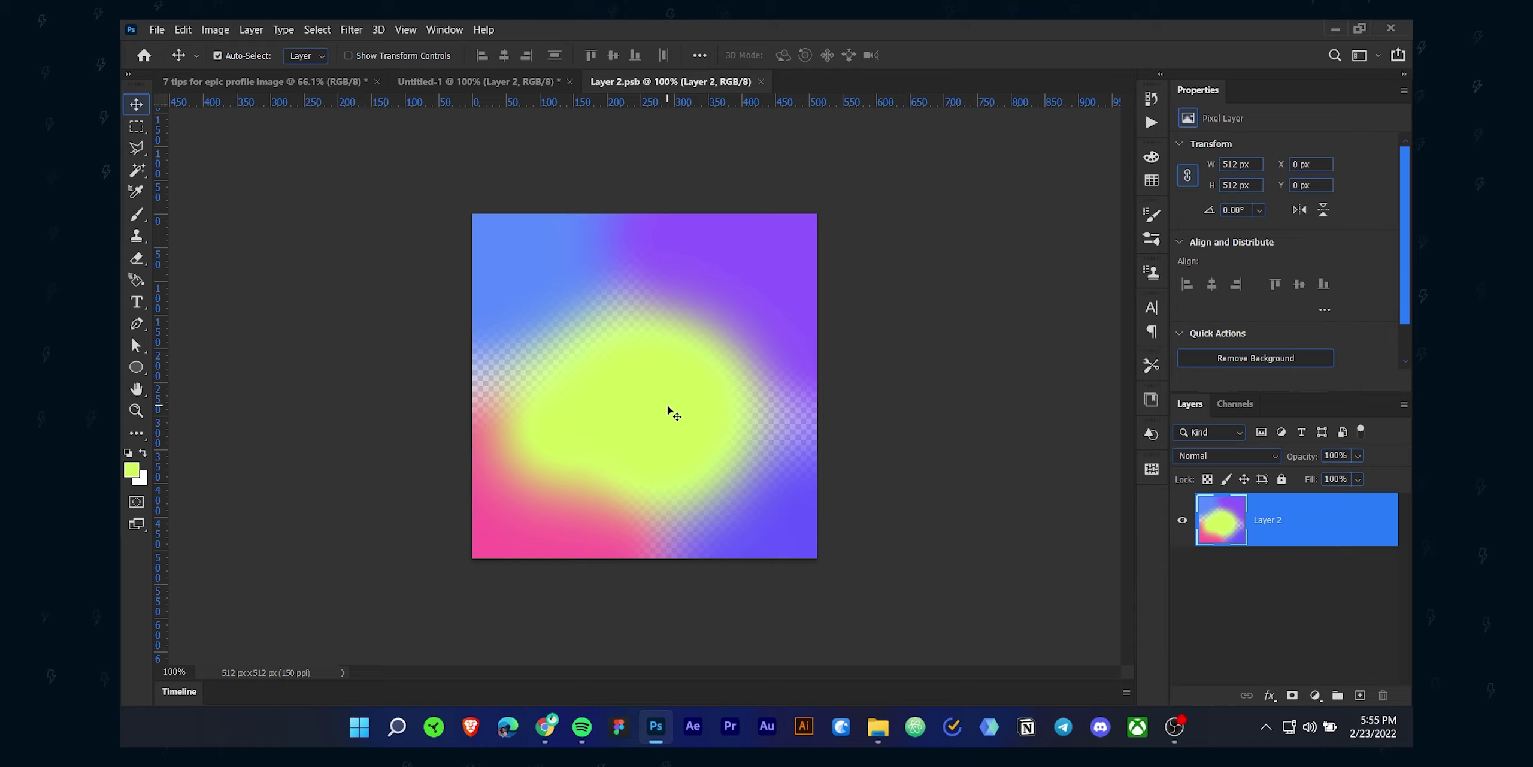
key("b")
mouse_move(670, 410)
left_mouse_down()
mouse_move(681, 393)
mouse_move(616, 366)
mouse_move(695, 414)
mouse_move(767, 420)
left_mouse_up()
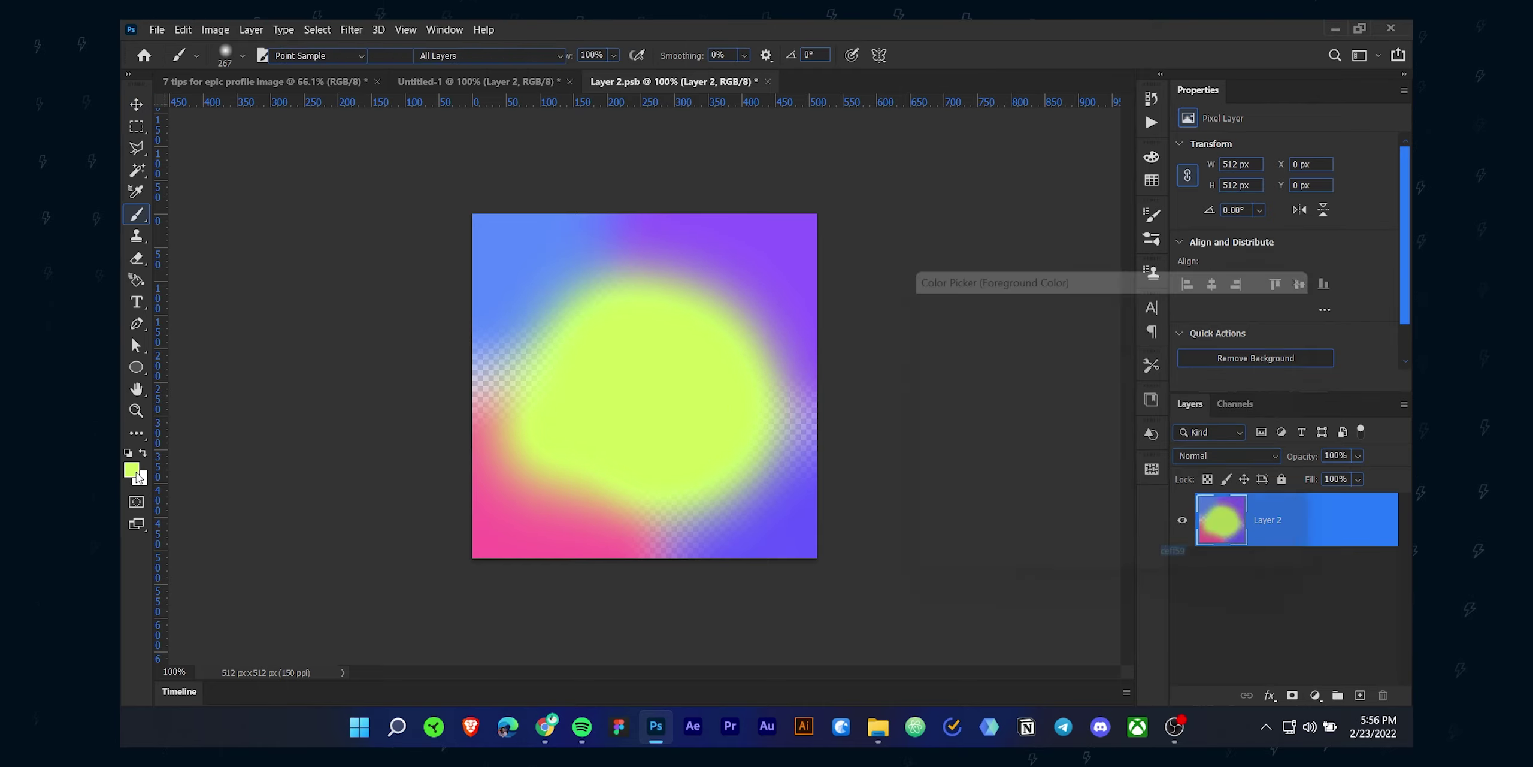
key("Escape")
Sample the violet and the light blue and brush each over its adjoining upper edge of the yellow-green patch.
left_click(797, 309, "alt")
mouse_move(800, 323)
left_mouse_down()
mouse_move(808, 373)
mouse_move(714, 233)
left_mouse_up()
left_click(520, 284, "alt")
left_click_drag(480, 364, 491, 324)
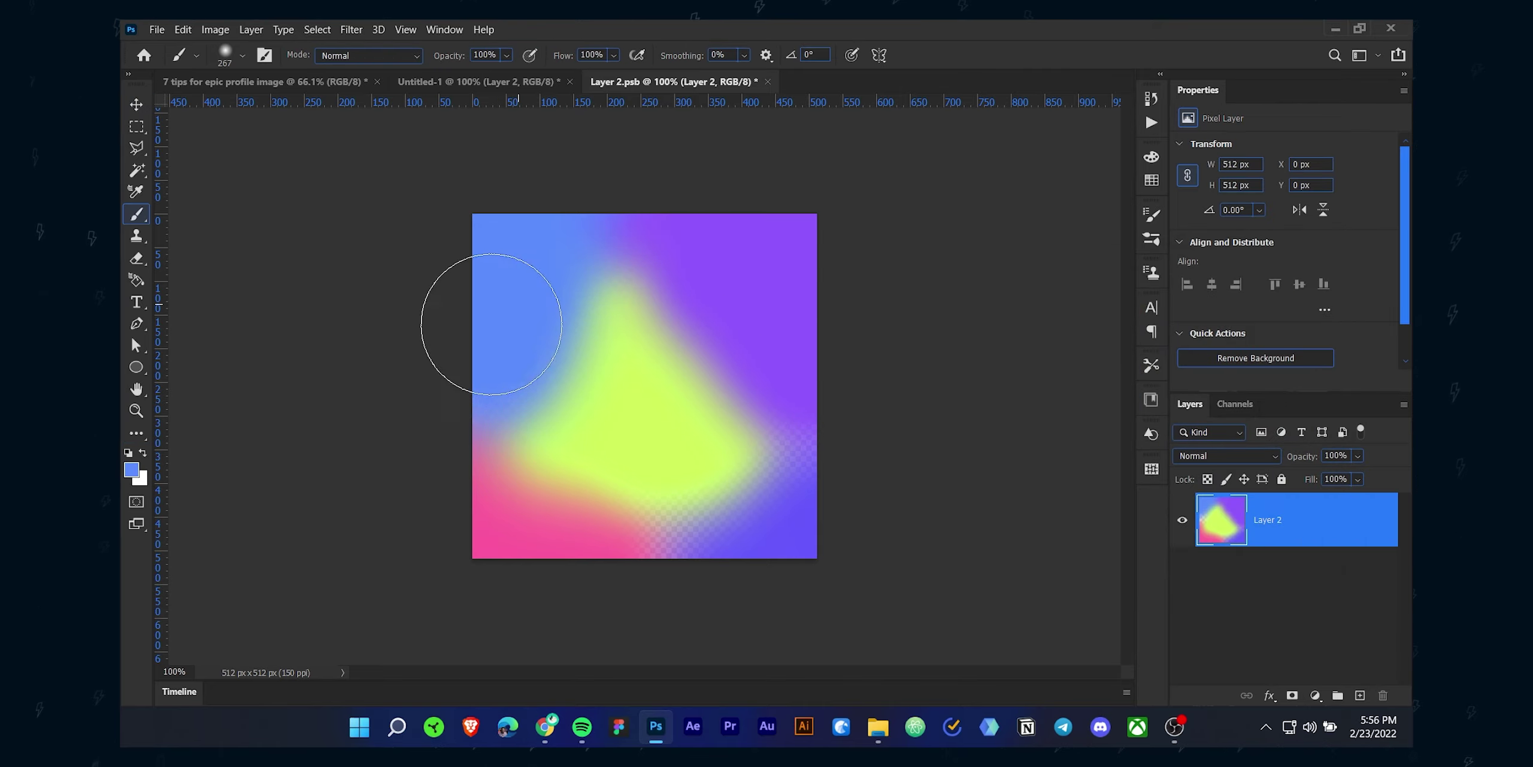
right_click(538, 363, "alt")
left_click_drag(542, 374, 617, 267)
Brush sampled pink across the lower-right area, and dab the corner's sampled blue-violet over the centre and right side.
left_click(557, 521, "alt")
mouse_move(747, 482)
left_mouse_down()
mouse_move(709, 523)
mouse_move(685, 469)
left_mouse_up()
right_click(686, 469, "alt")
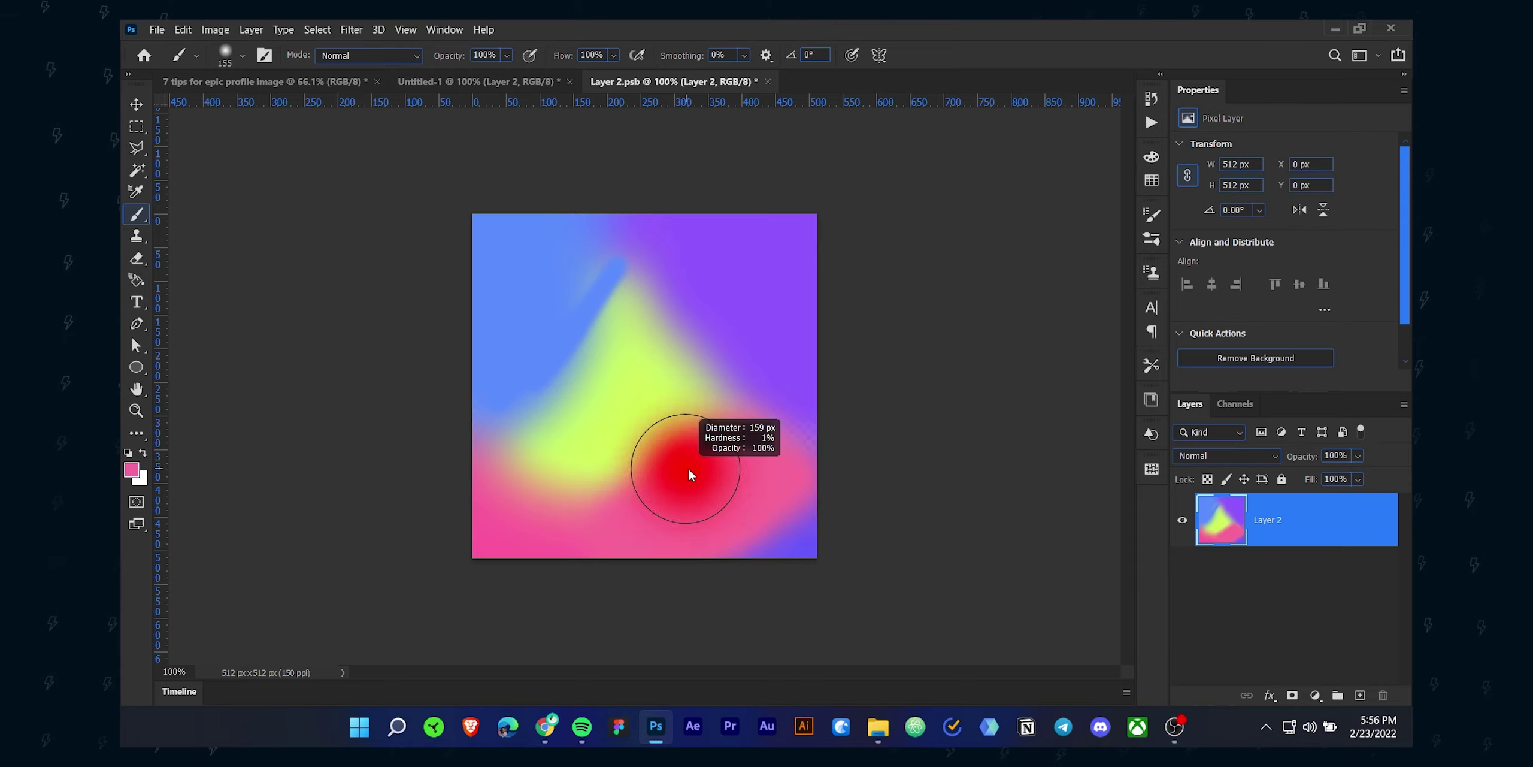
left_click(803, 549, "alt")
left_click(659, 383)
left_click(734, 454)
Paint a broad diagonal stroke of sampled yellow-green through the centre, and save the smart object's contents back to Untitled-1.
right_click(563, 457, "alt")
left_click(562, 459, "alt")
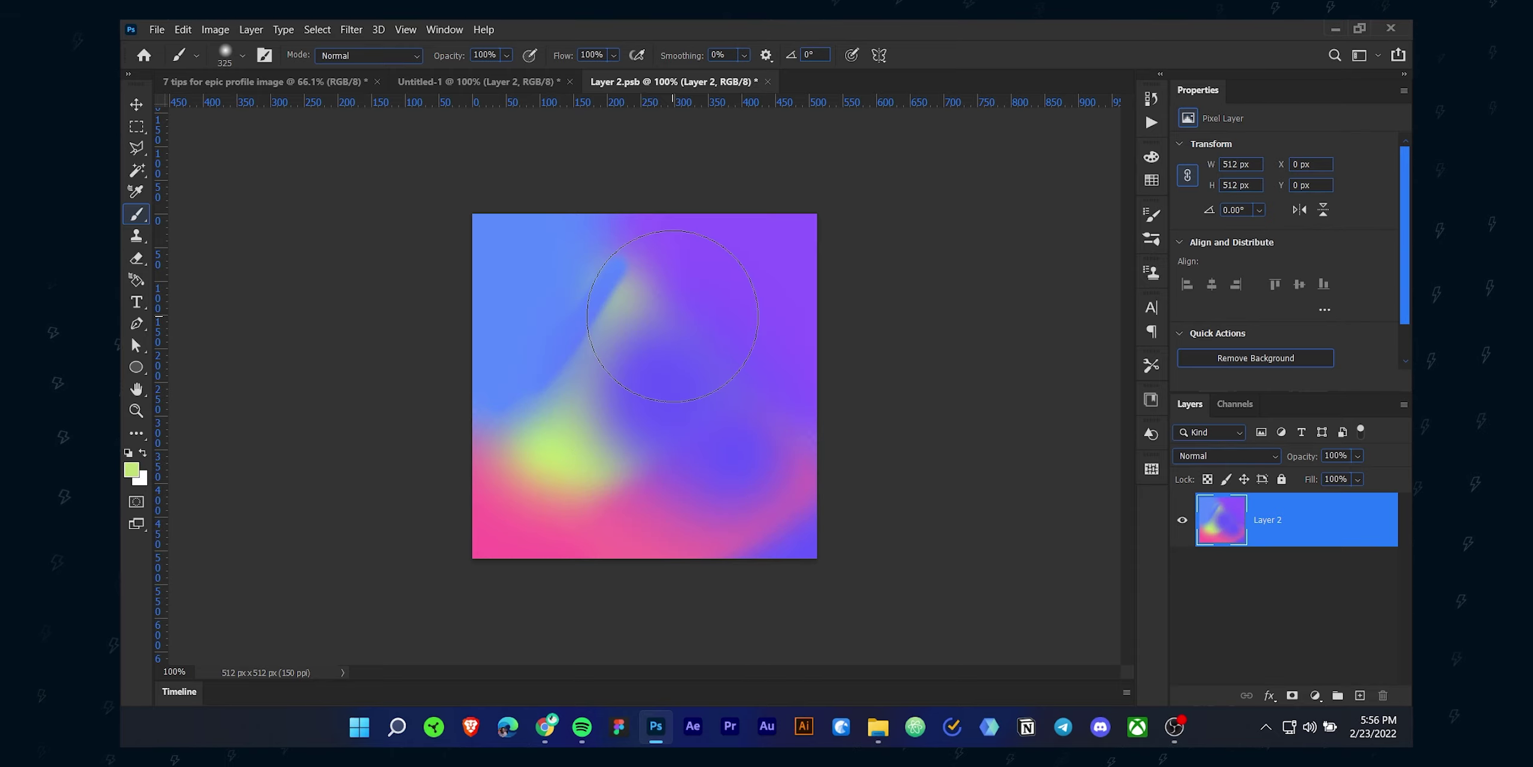
mouse_move(672, 317)
left_mouse_down()
mouse_move(669, 351)
mouse_move(599, 431)
left_mouse_up()
key("ctrl+s")
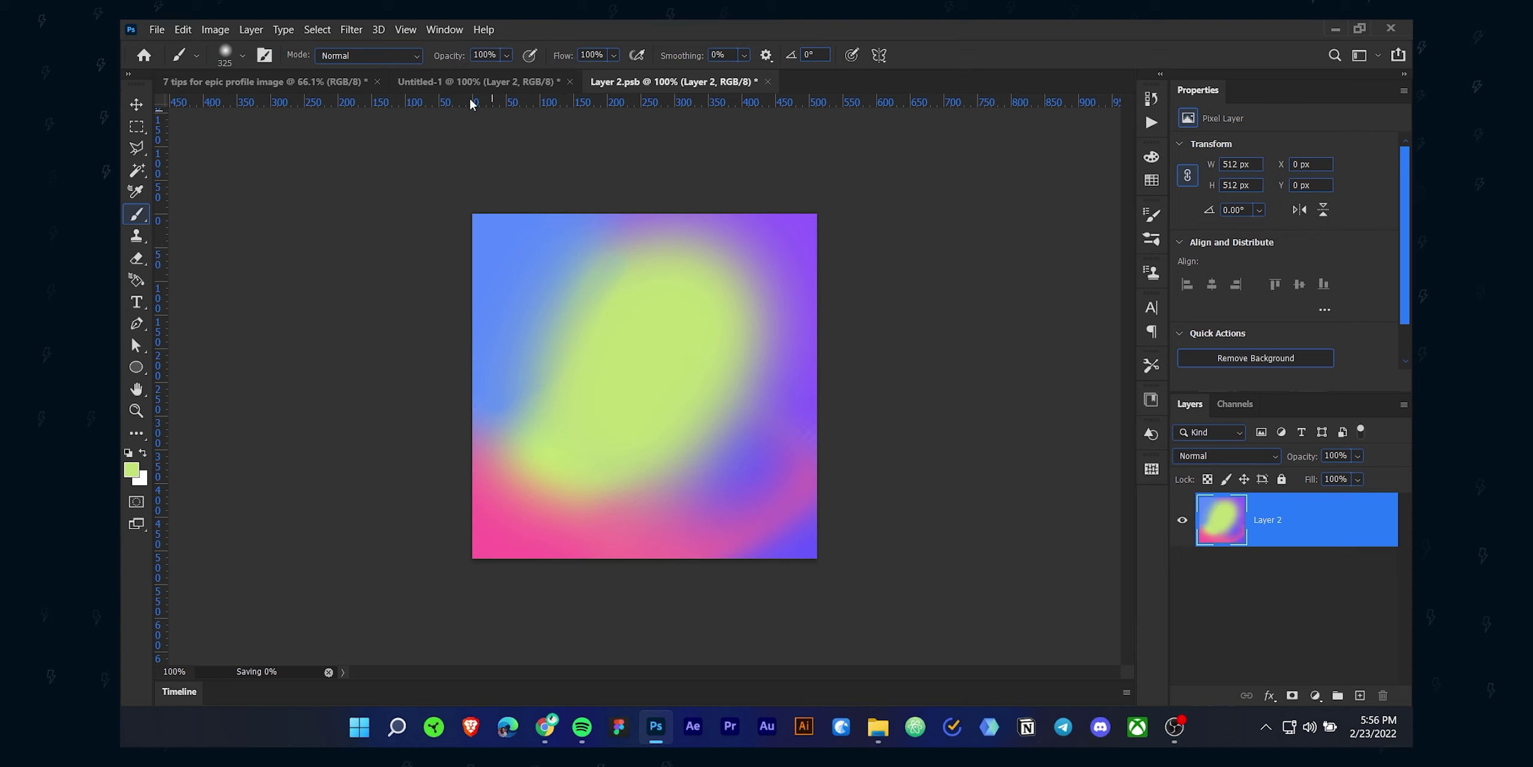
left_click(470, 81)
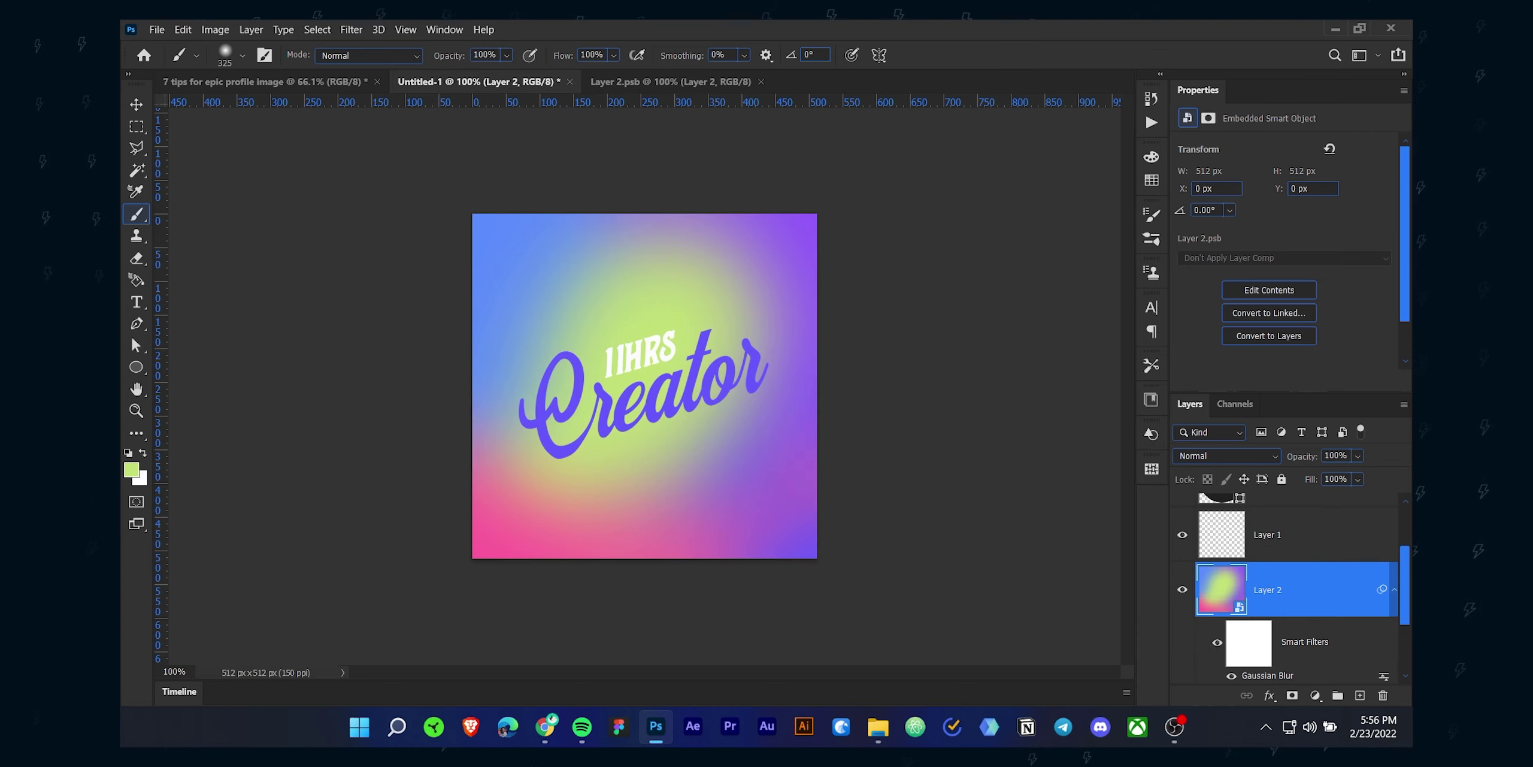
Apply the Add Noise filter to Layer 2 with an amount of 6.3% and Uniform distribution.
key("v")
left_click(443, 29)
mouse_move(352, 29)
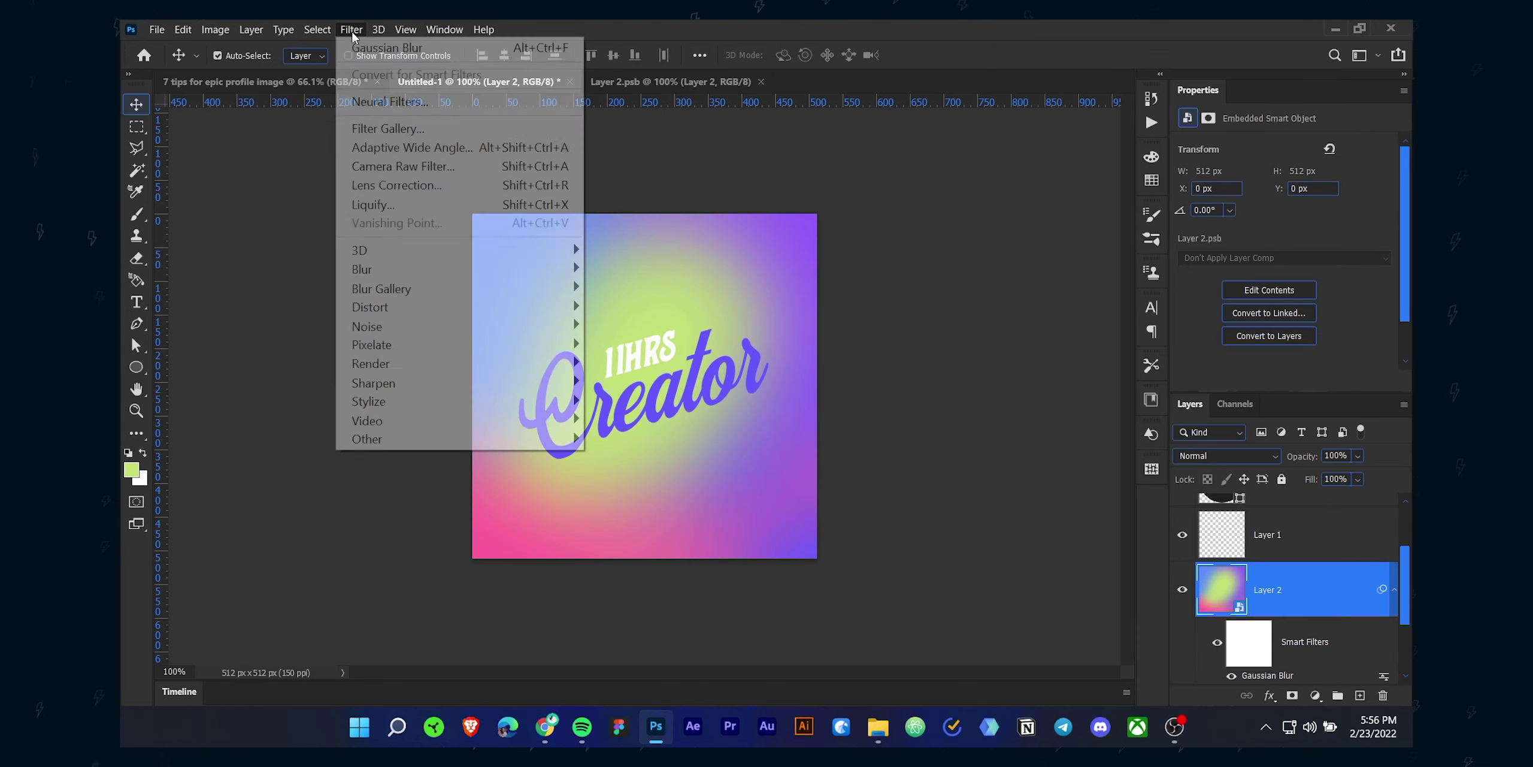
mouse_move(448, 326)
left_click(623, 325)
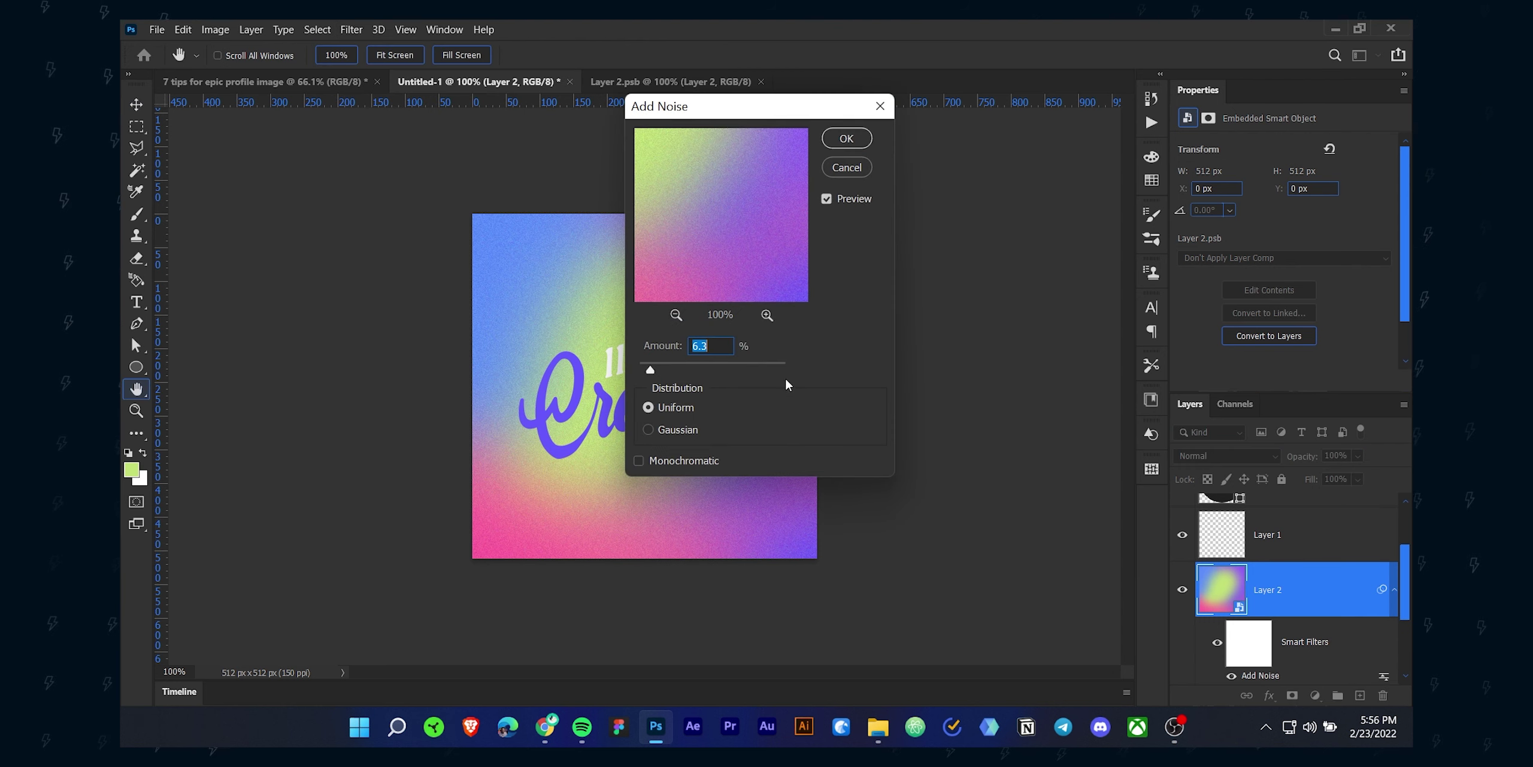
left_click_drag(746, 118, 896, 170)
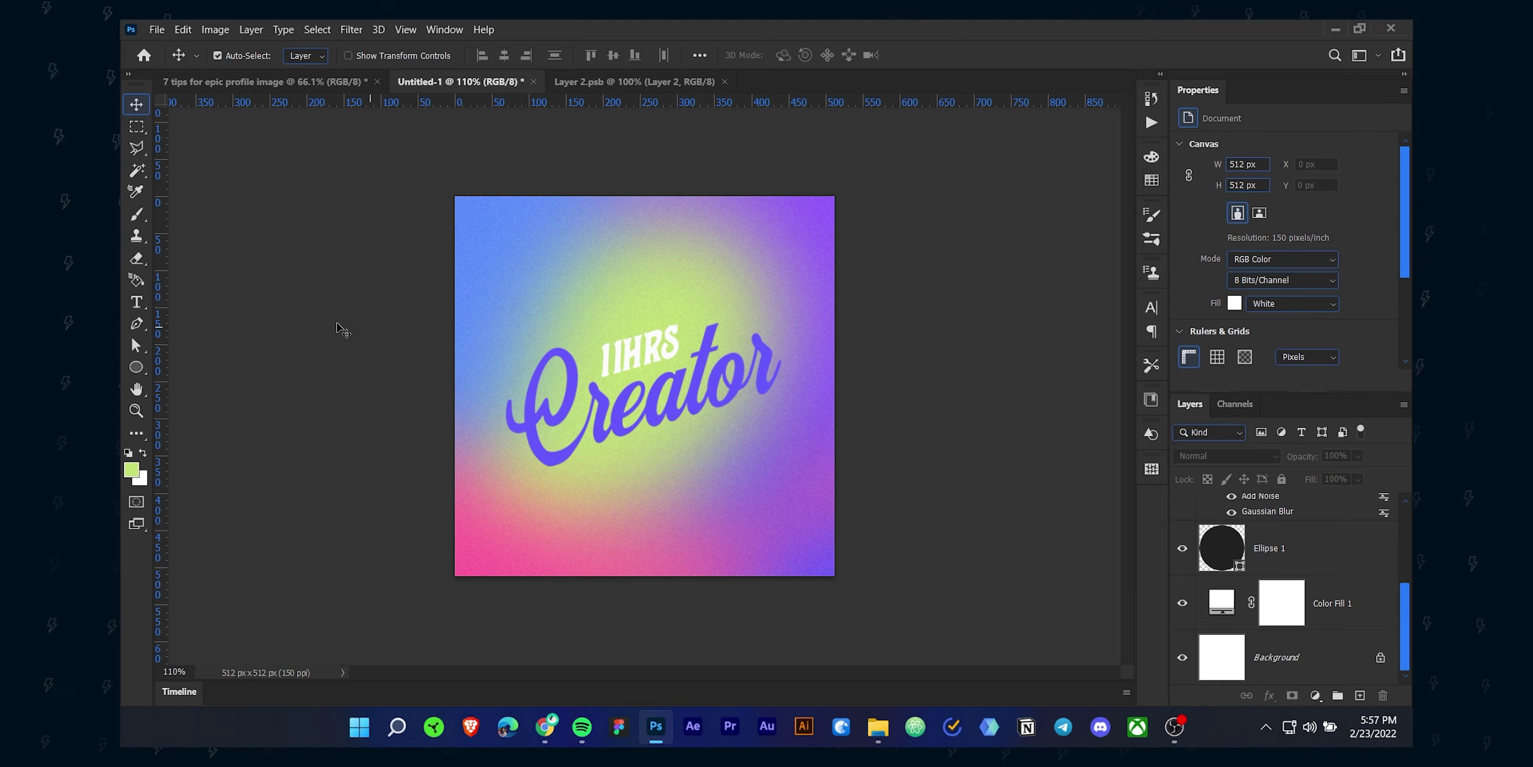
Create a 512 × 512 px circle with the Ellipse tool.
left_click(137, 367)
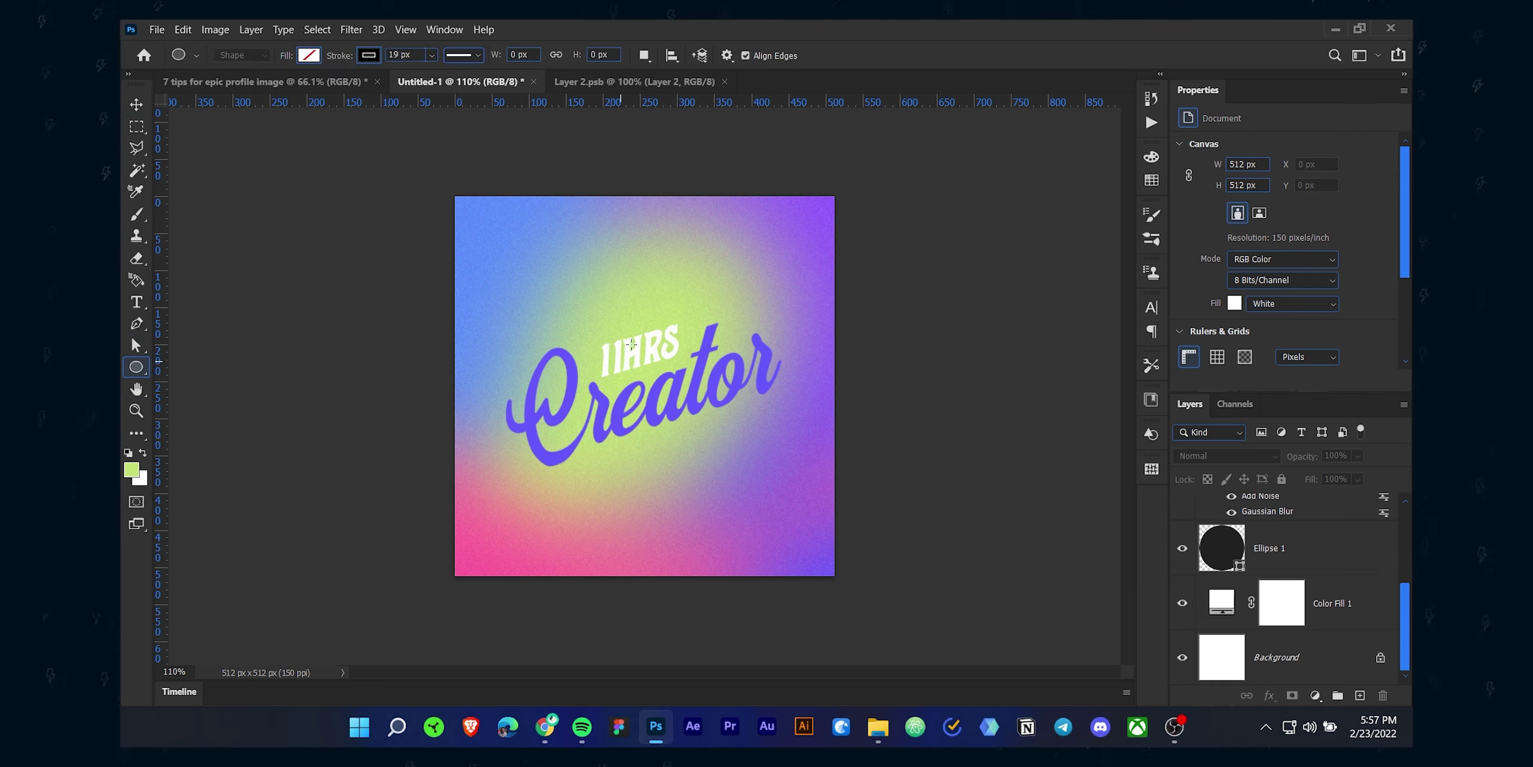
left_click(635, 324)
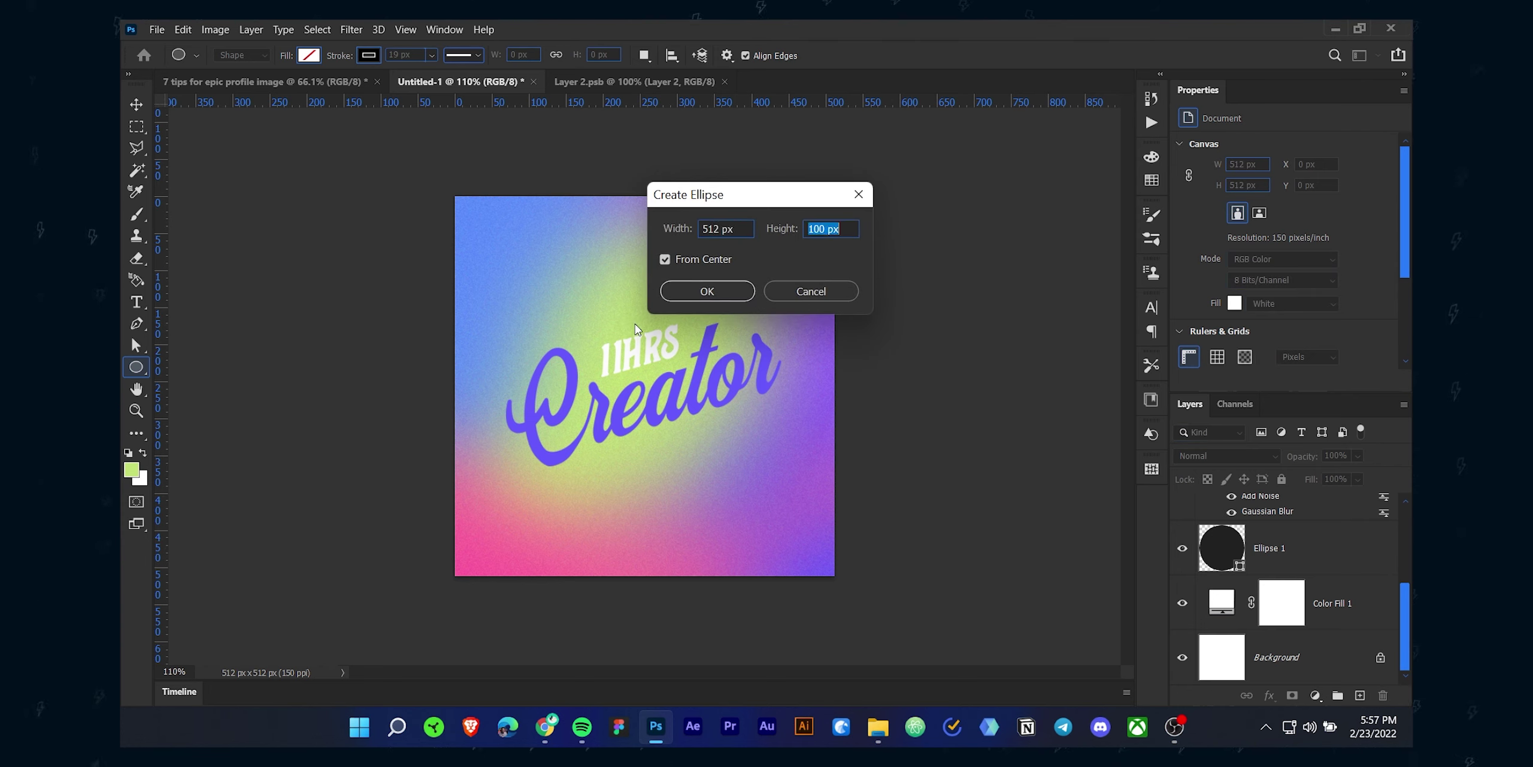
key("Return")
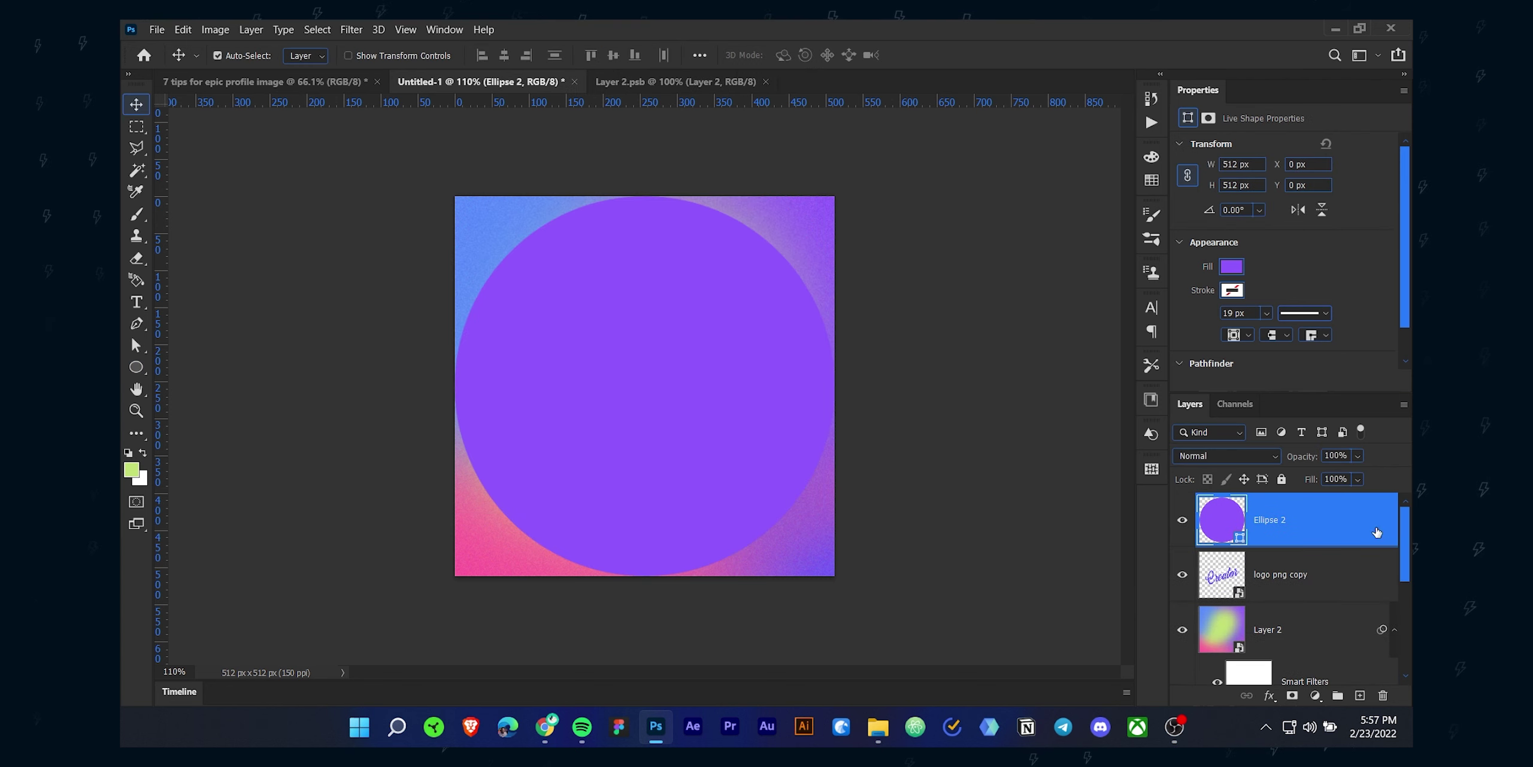
Set the fill of the Ellipse 2 circle to none.
left_click(136, 366)
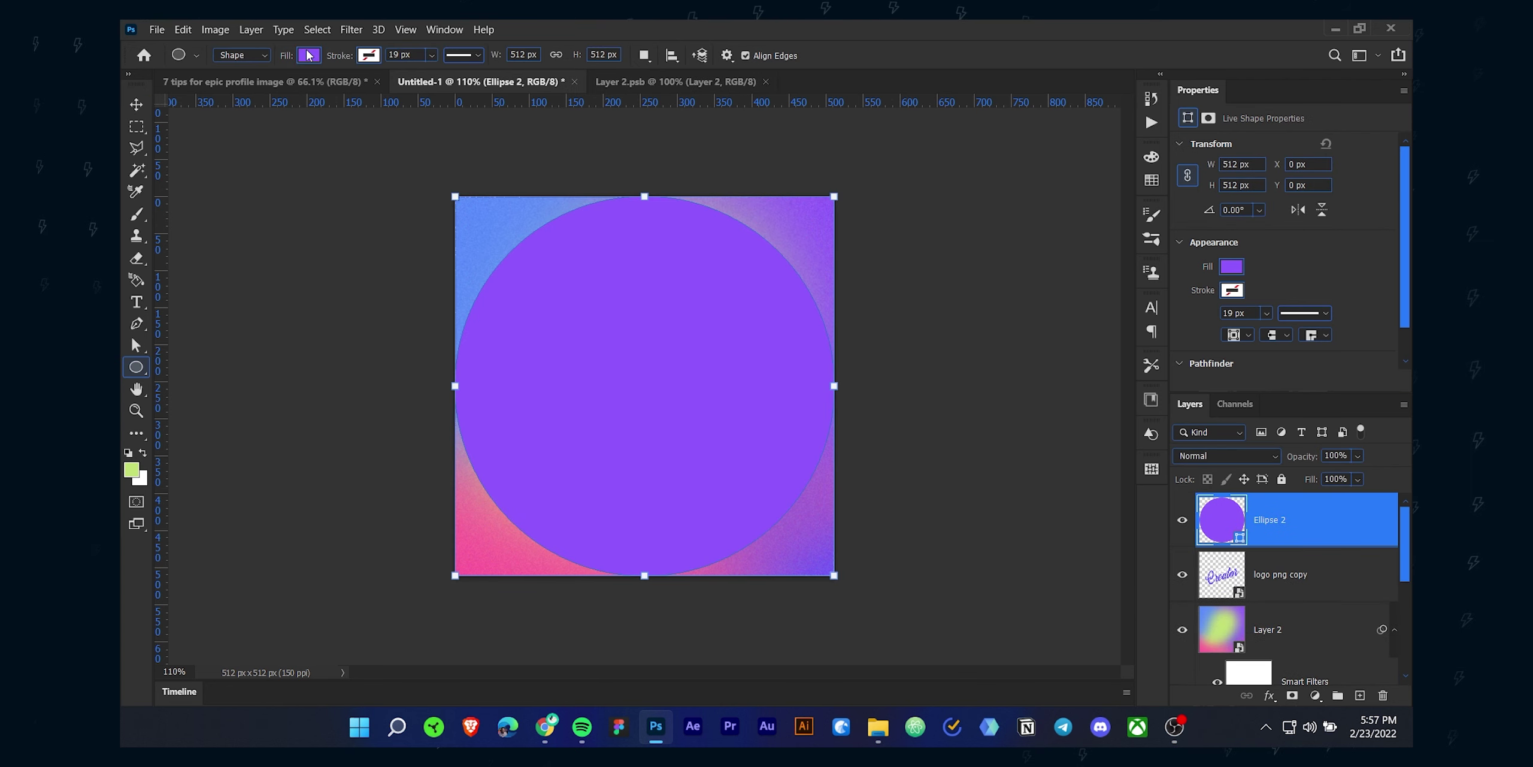
left_click(309, 55)
left_click(270, 87)
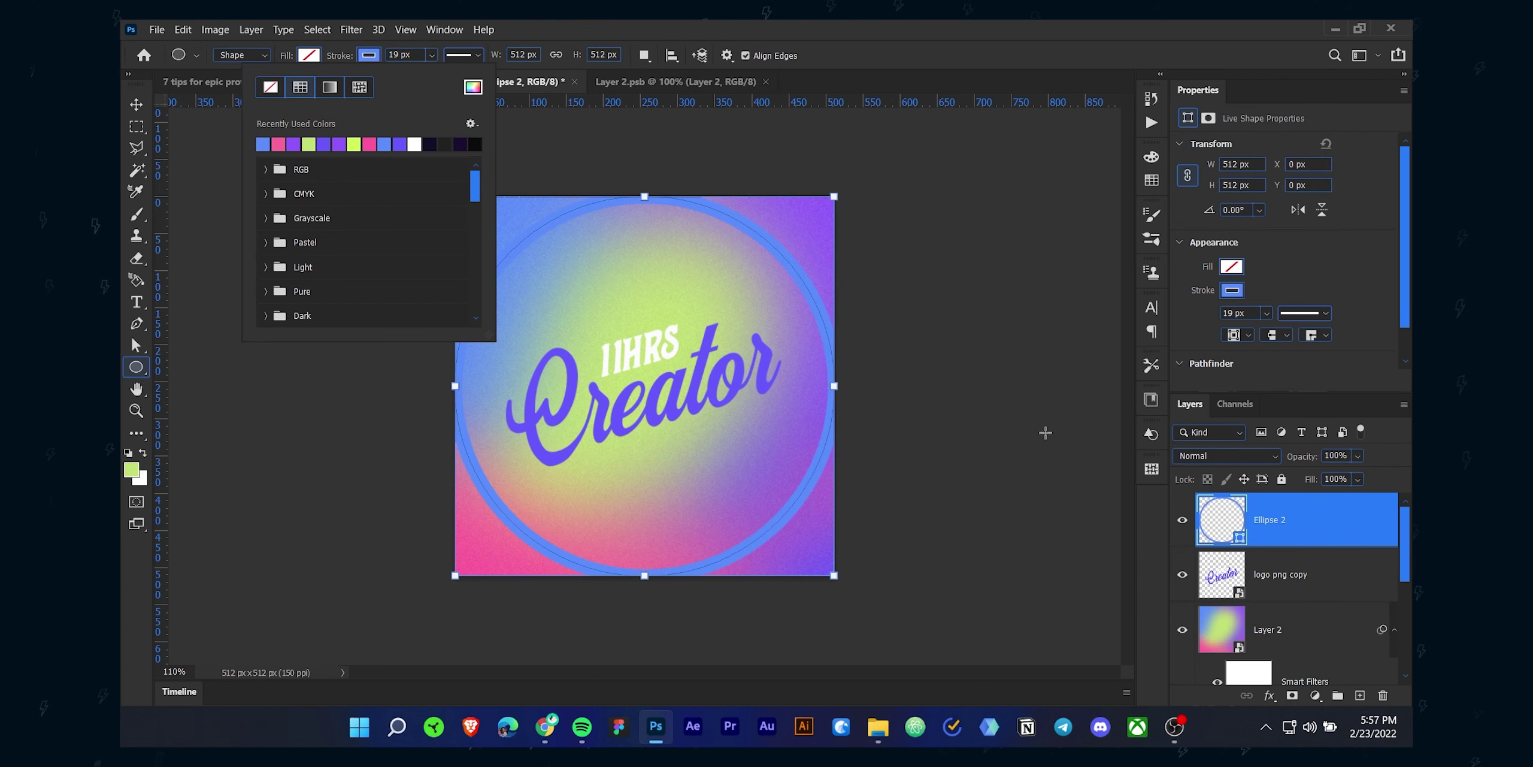
Add a Stroke layer effect to Ellipse 2 with a size of 21 px and the position Inside.
left_click(1359, 523)
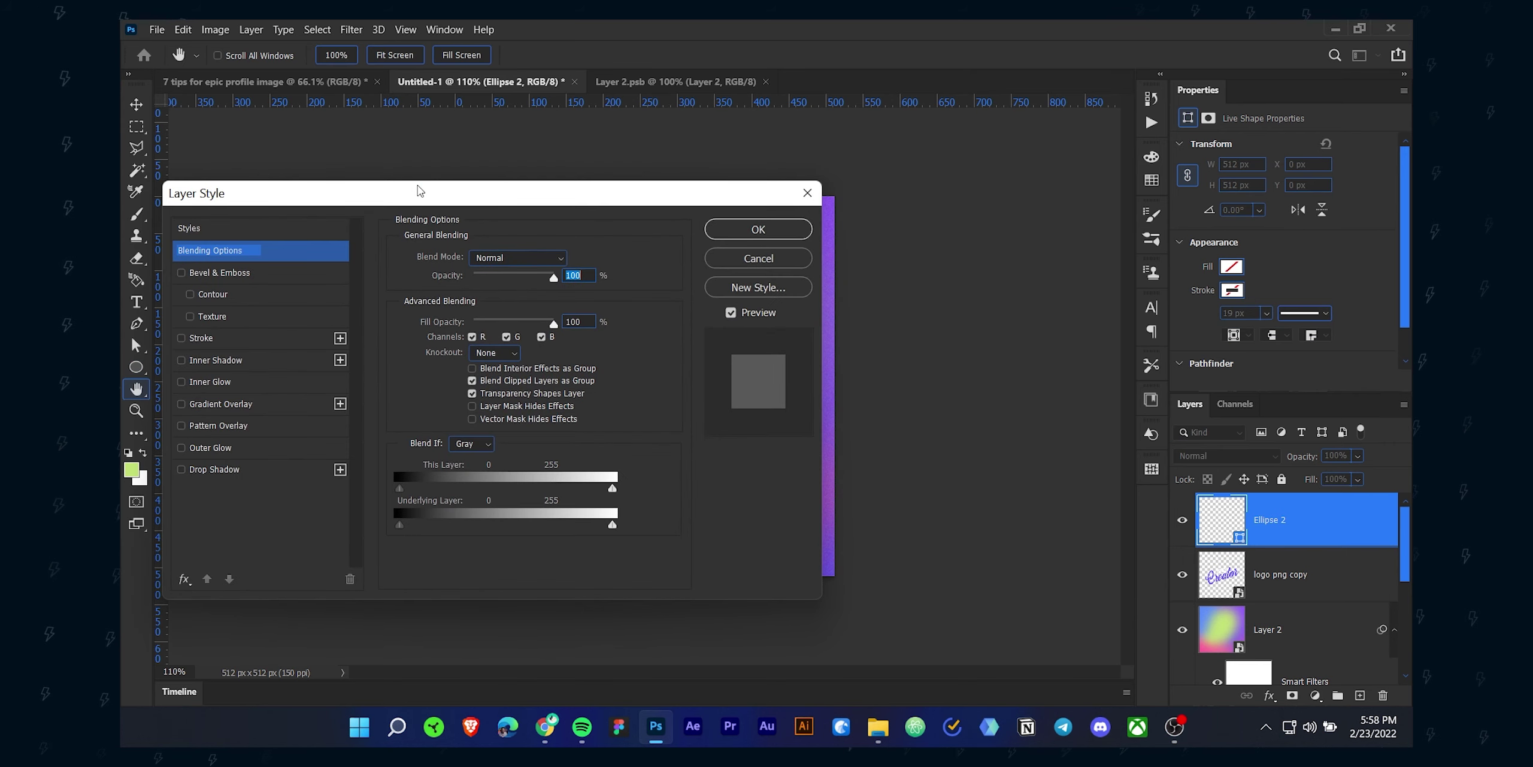
left_click_drag(421, 192, 1005, 172)
left_click(800, 317)
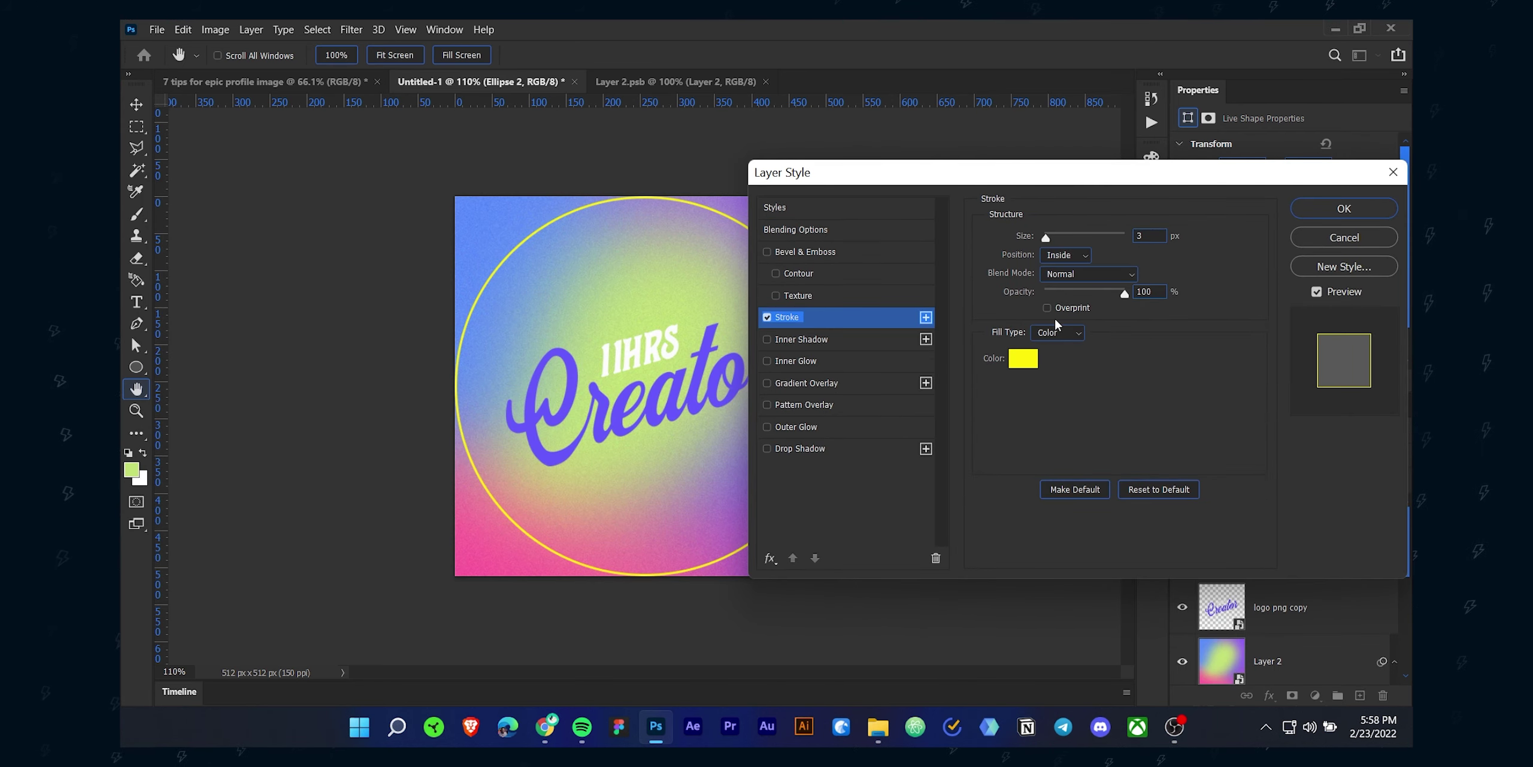
left_click_drag(1046, 238, 1056, 240)
left_click(1078, 255)
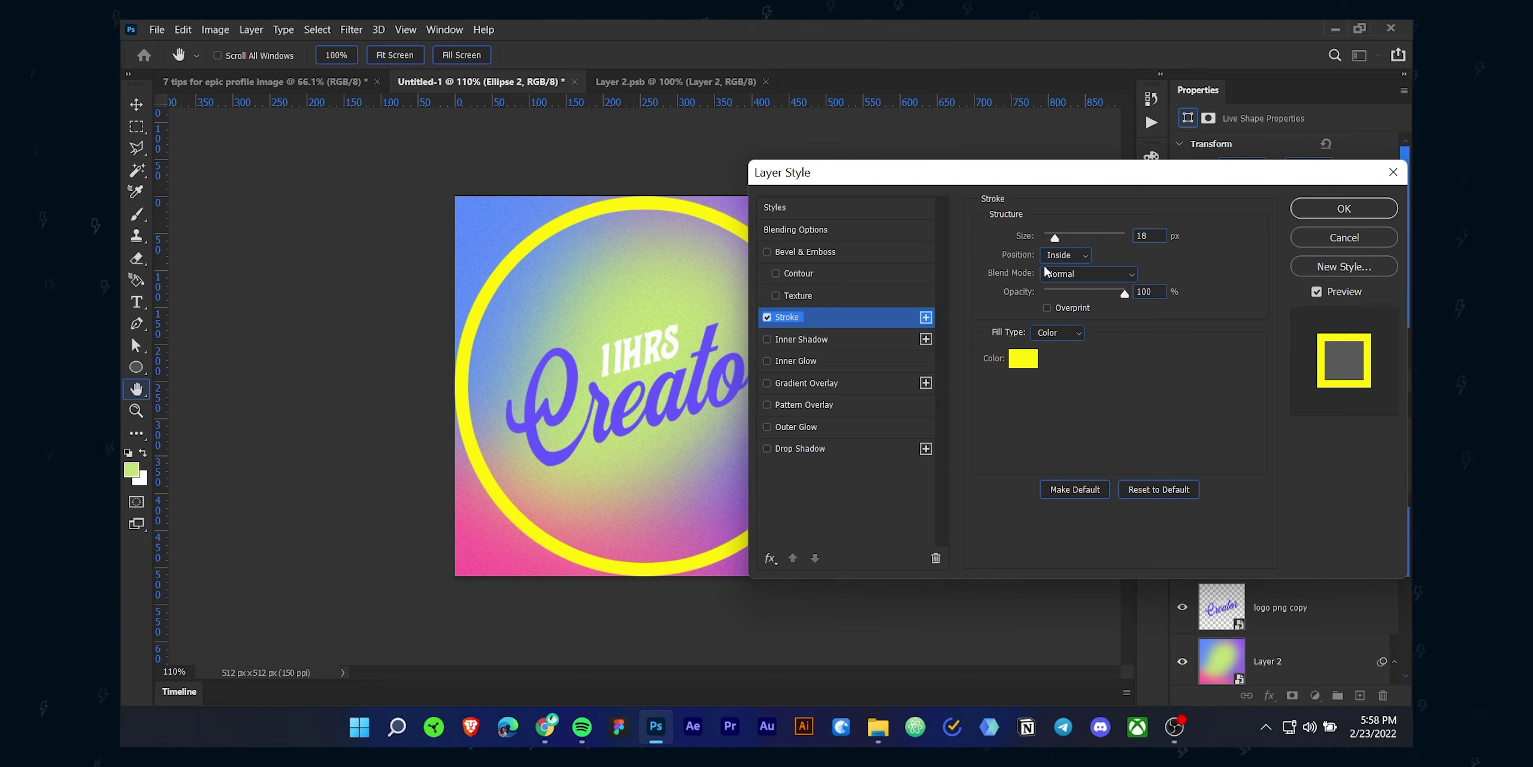
left_click_drag(1055, 239, 1053, 252)
Change the stroke effect's fill type to Gradient and pick from the presets in the gradient editor.
left_click(1055, 335)
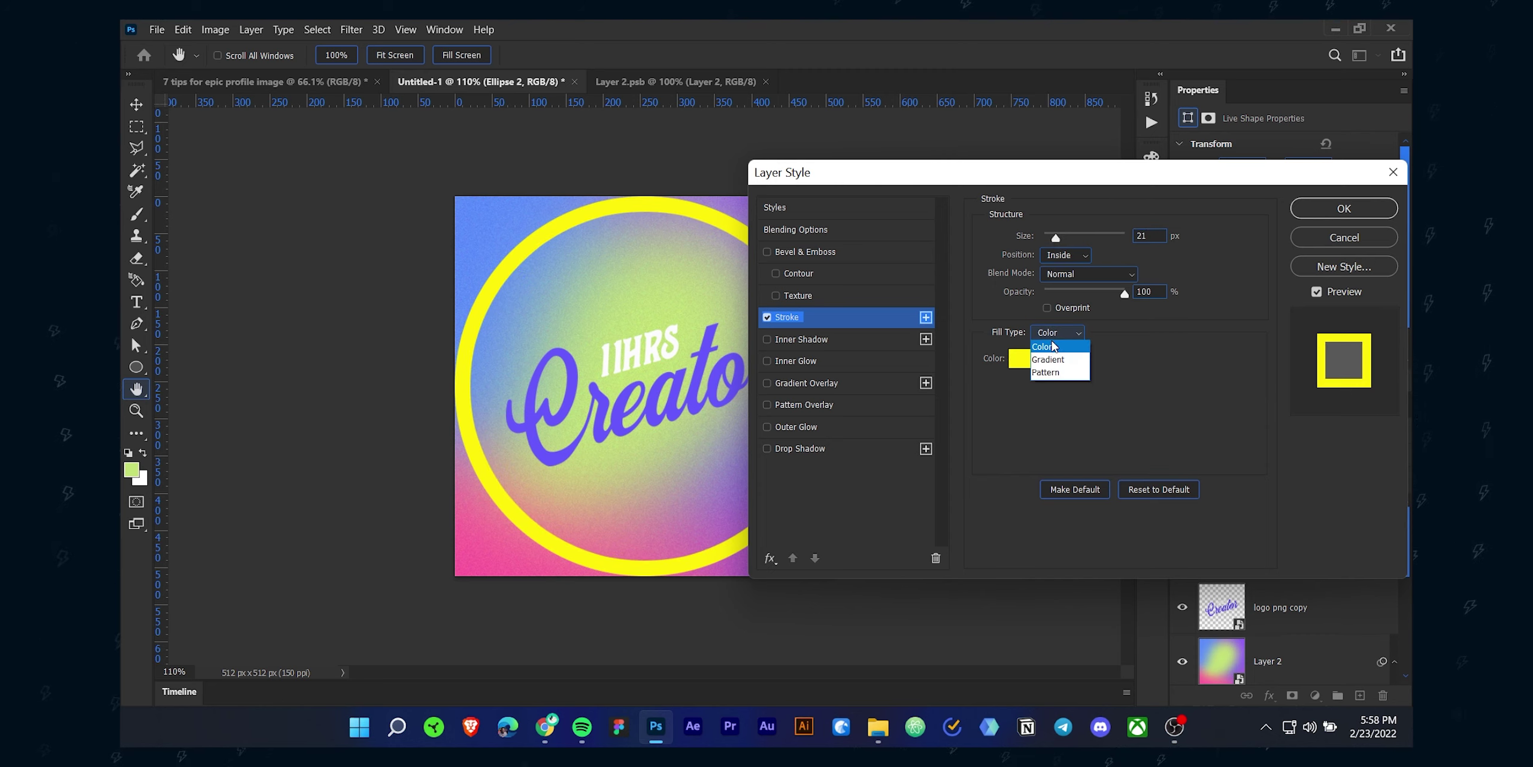
left_click(1057, 361)
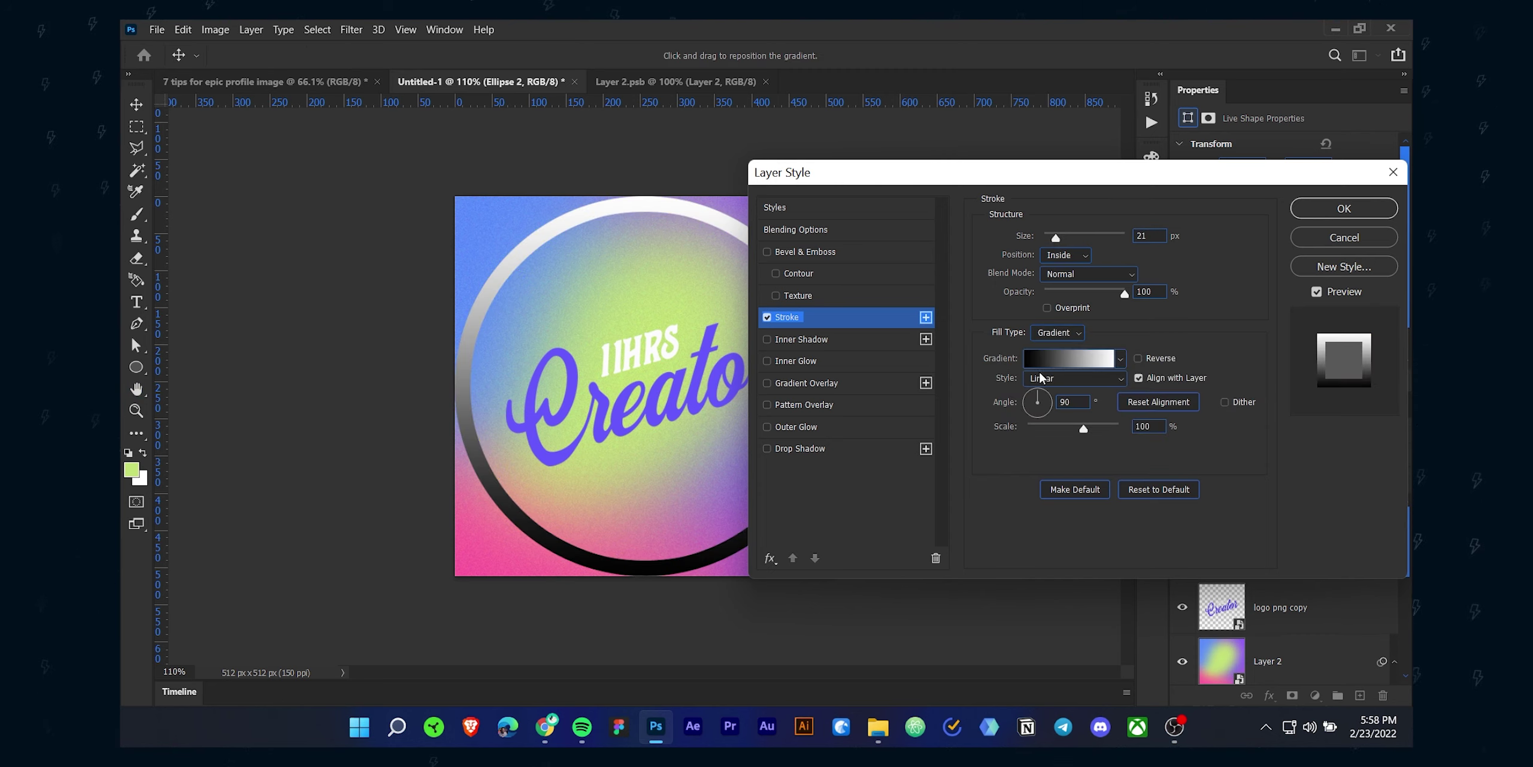
left_click(1055, 358)
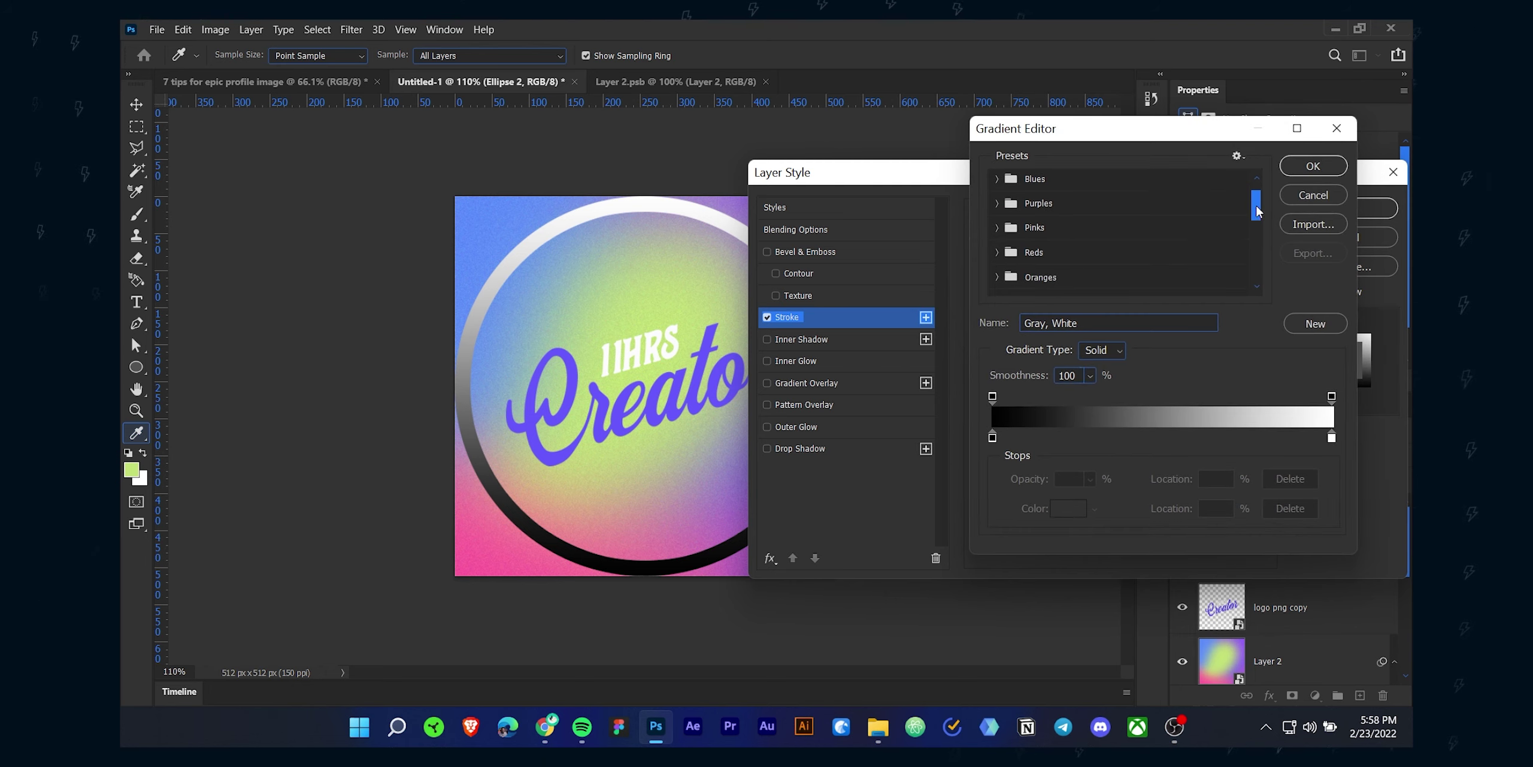
left_click_drag(1257, 211, 1261, 305)
left_click(1057, 211)
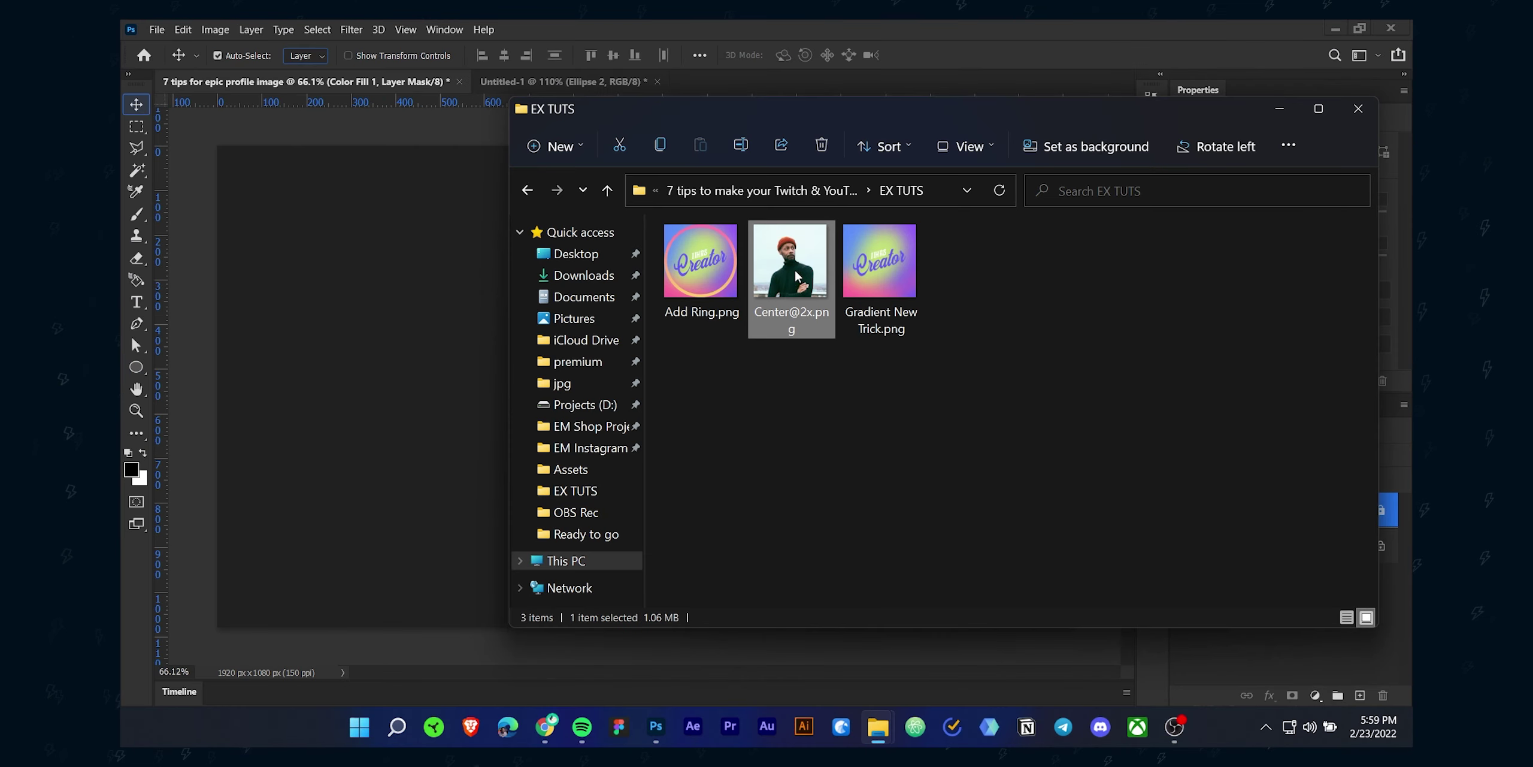
left_click_drag(797, 276, 777, 397)
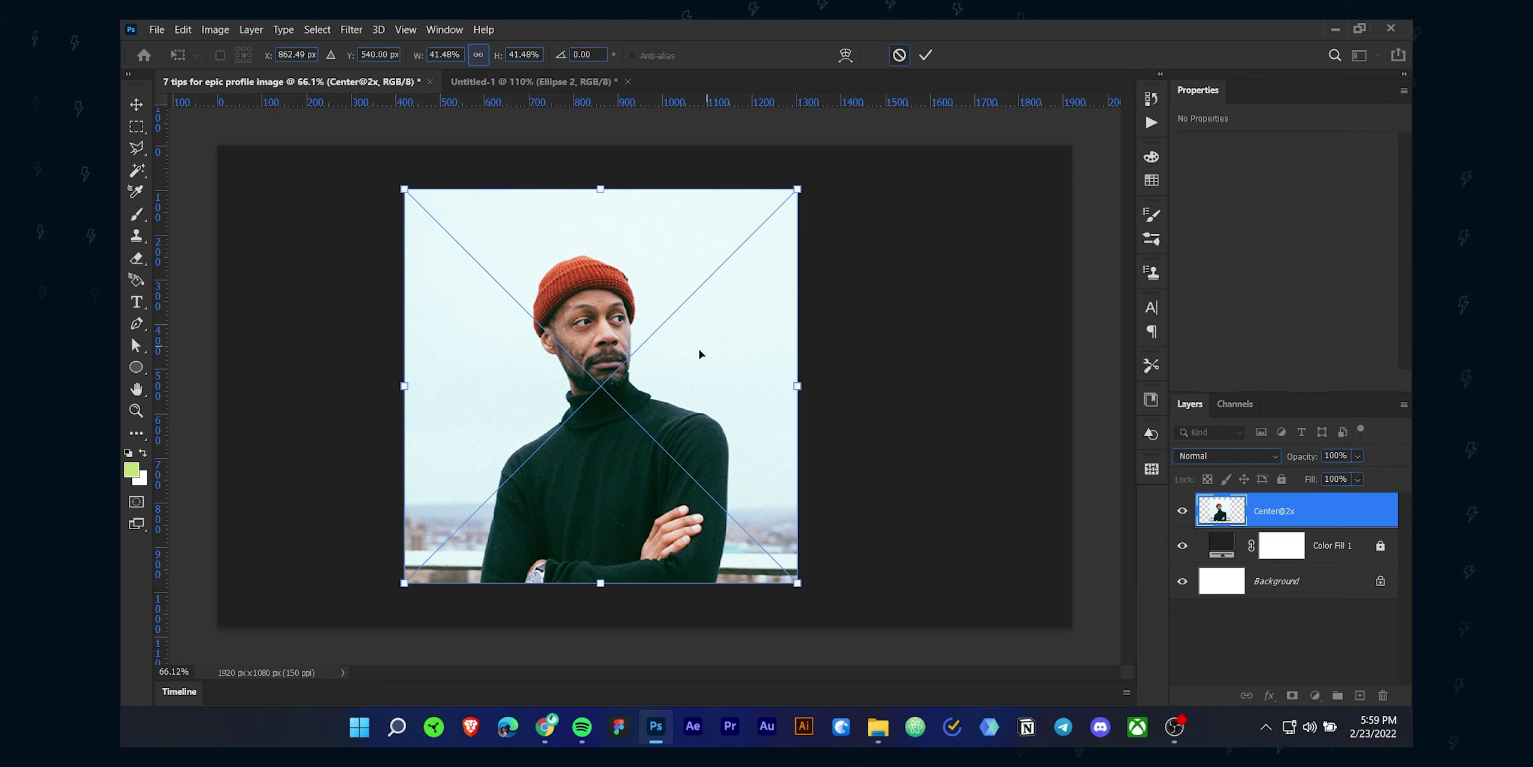
left_click_drag(699, 349, 856, 353)
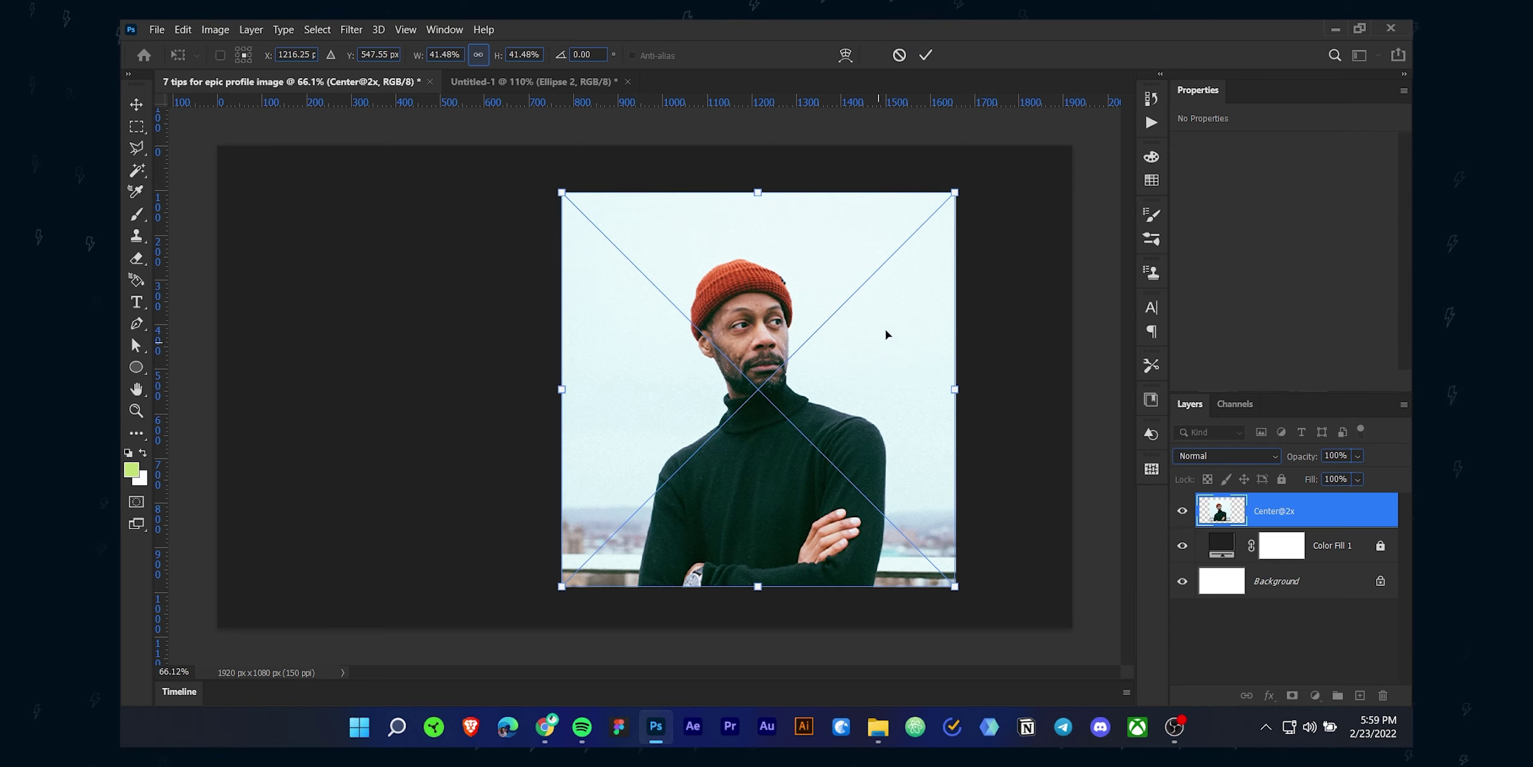
left_click(925, 55)
left_click_drag(792, 441, 854, 438)
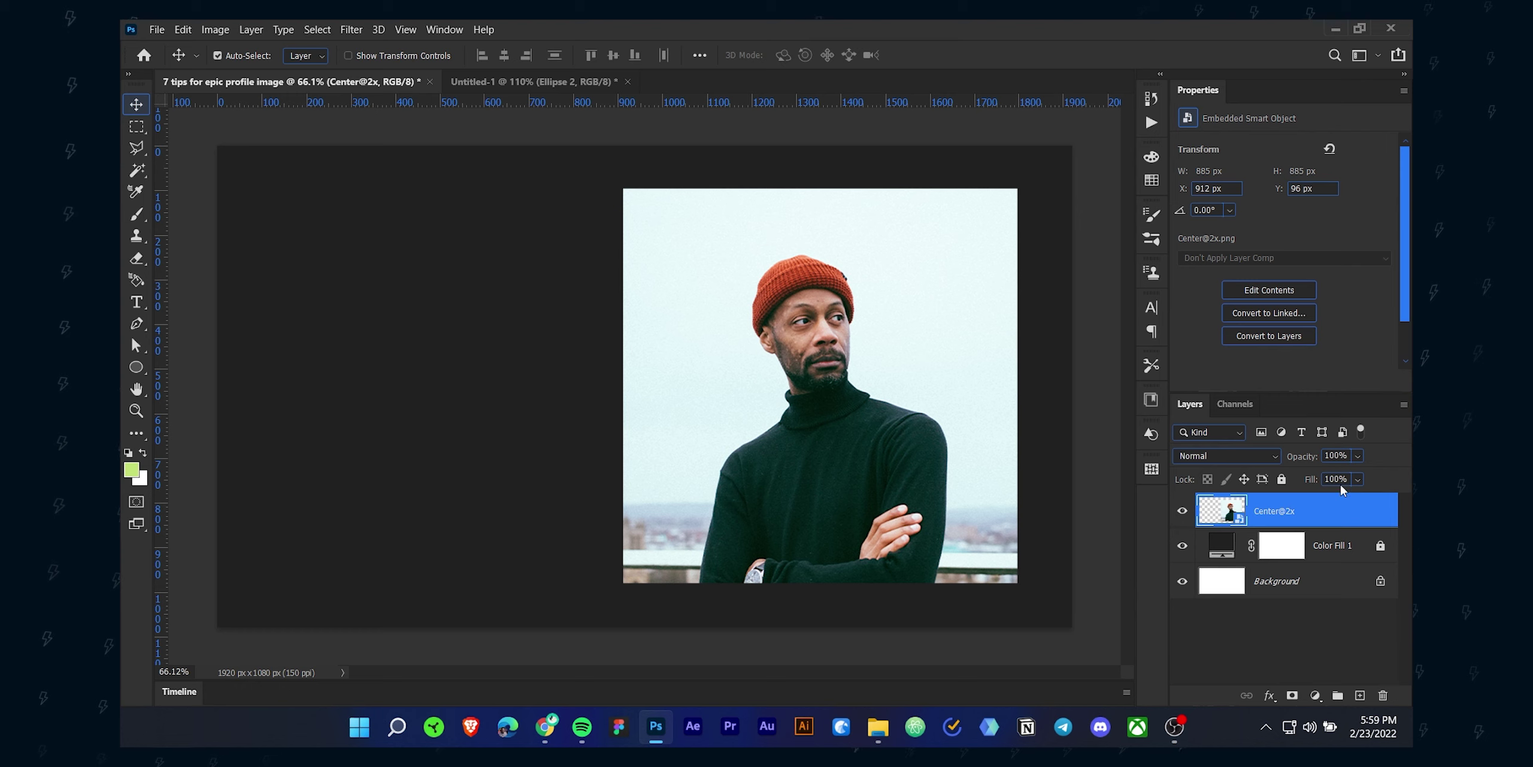
Duplicate the Center@2x layer, hide the original and clip a Black & White adjustment layer to the copy.
key("ctrl+j")
left_click(1182, 545)
left_click(1315, 694)
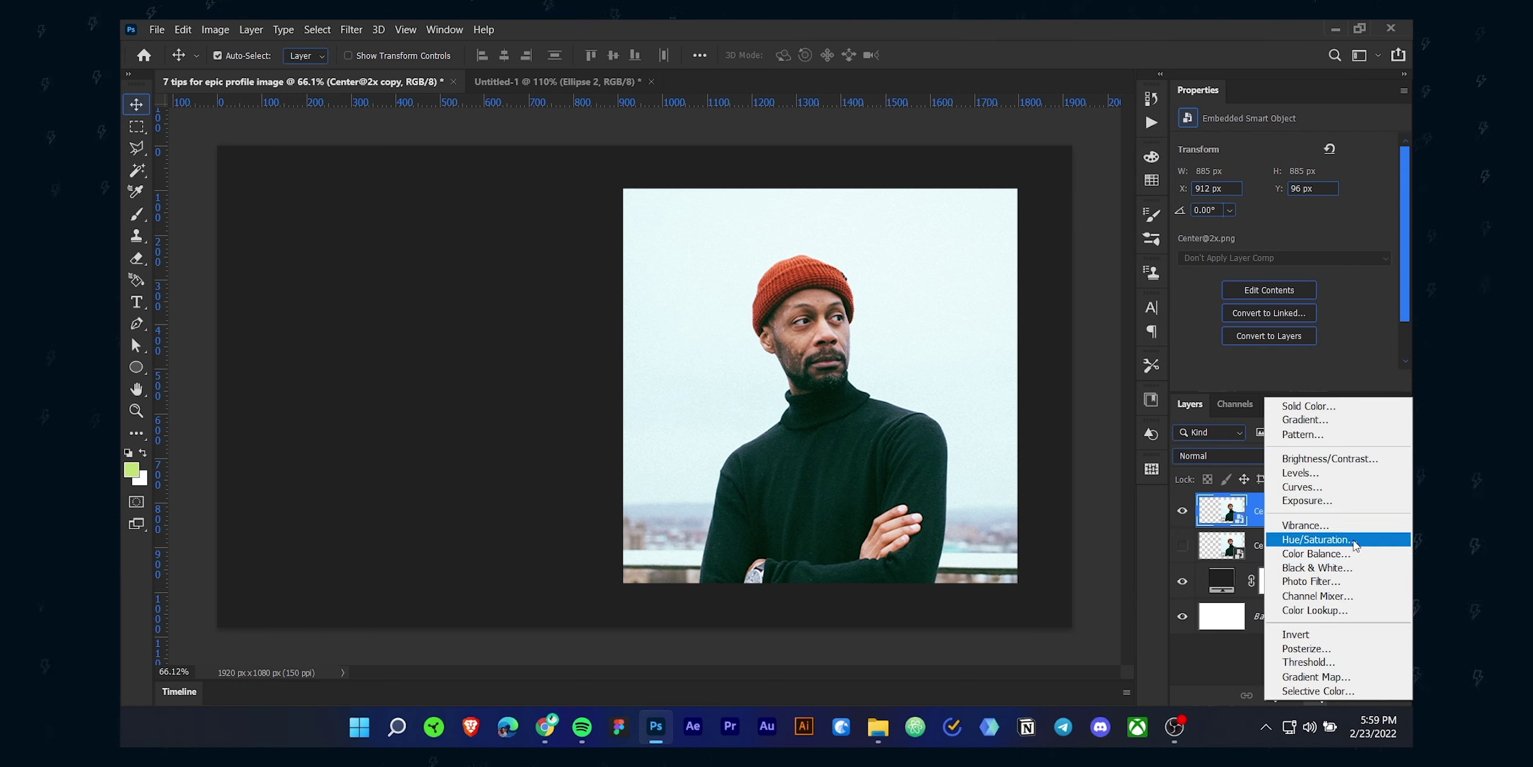
left_click(1342, 568)
left_click(1352, 527, "alt")
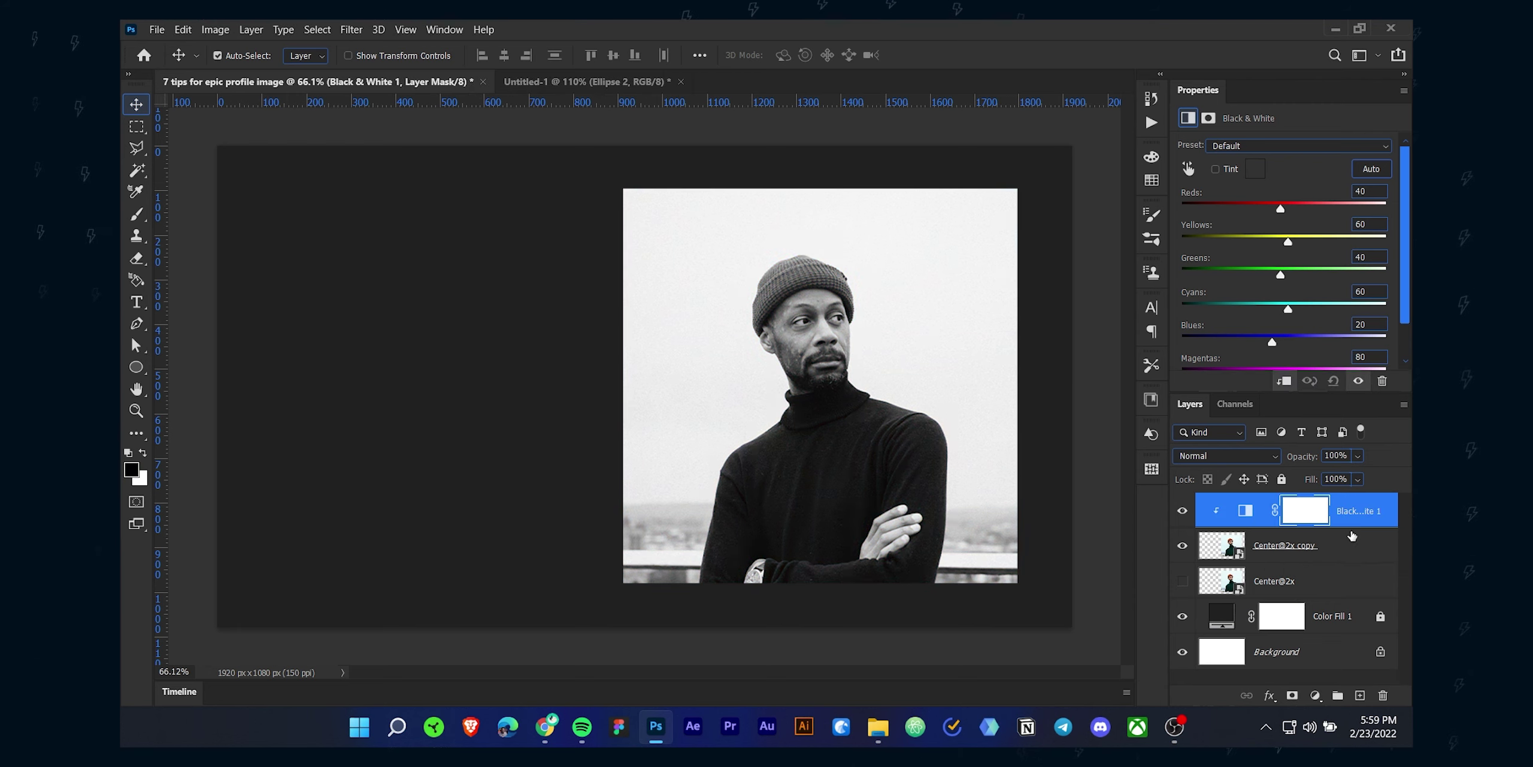
Add a vector mask to the Black & White adjustment layer and undo a test brush stroke over the man's face.
left_click(1264, 514)
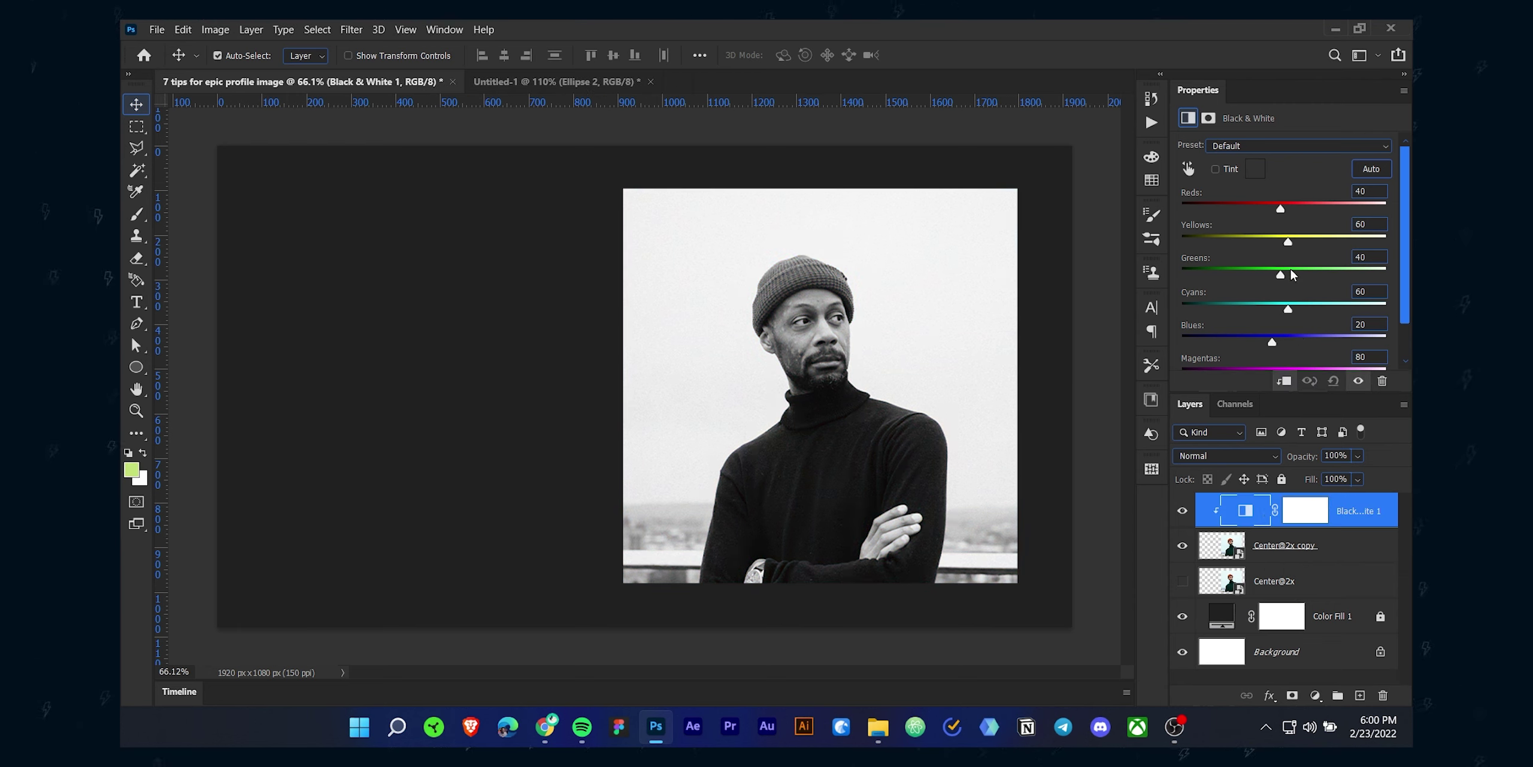
left_click(1293, 511)
left_click(1293, 698)
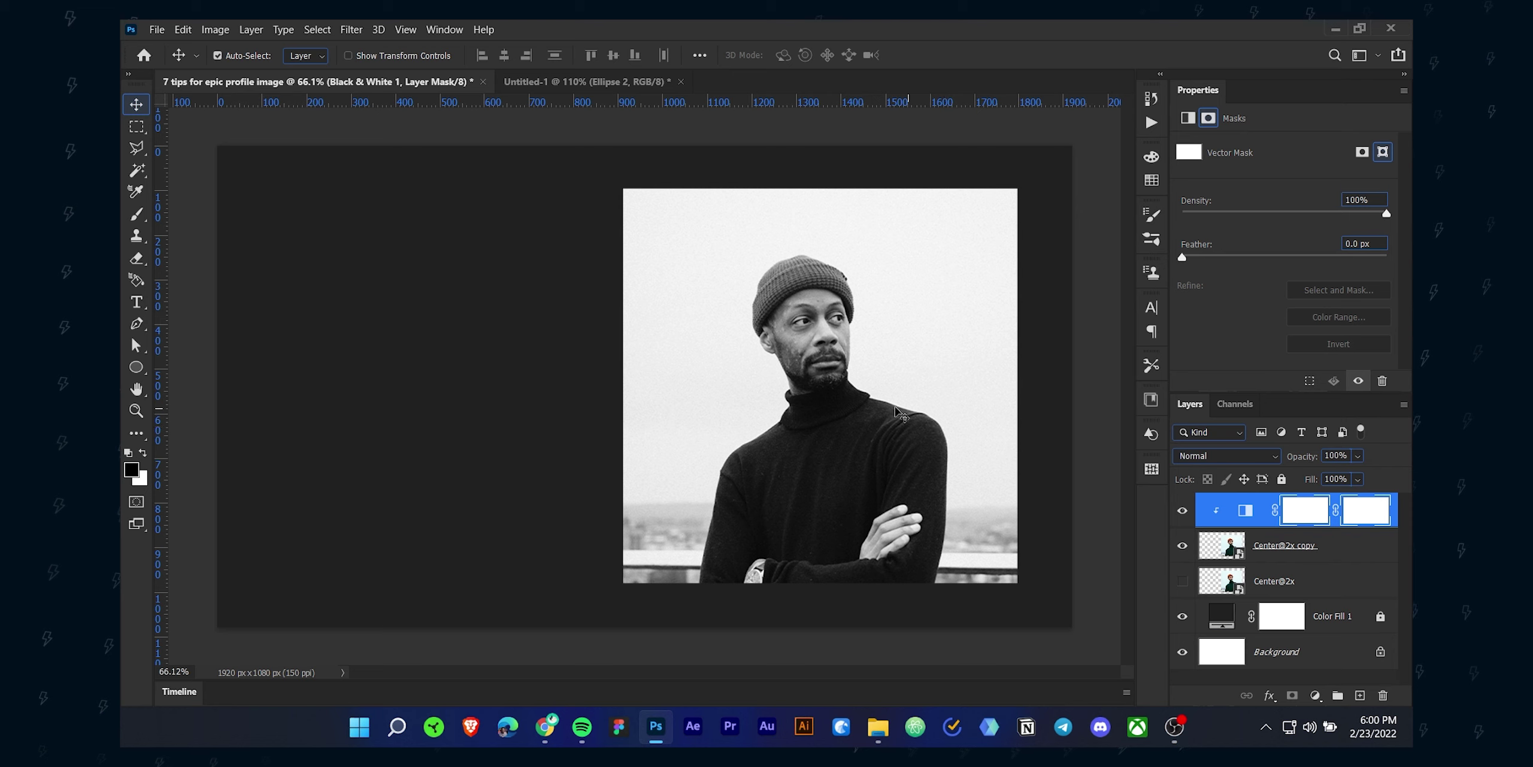
key("b")
left_click(822, 308)
key("ctrl+z")
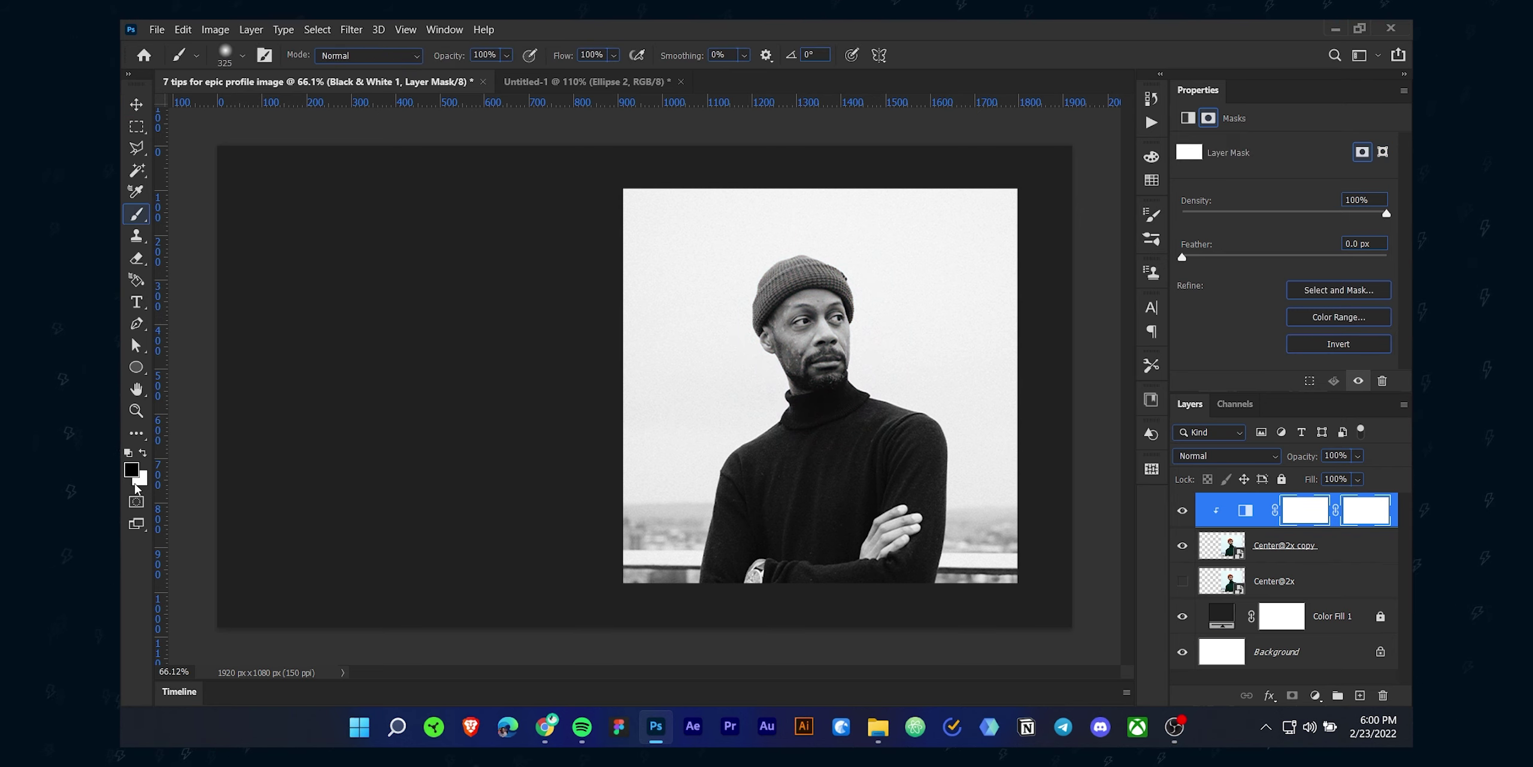
Try painting black on the Black & White layer mask over the man's hat, face and sweater to restore their colour.
left_click(131, 469)
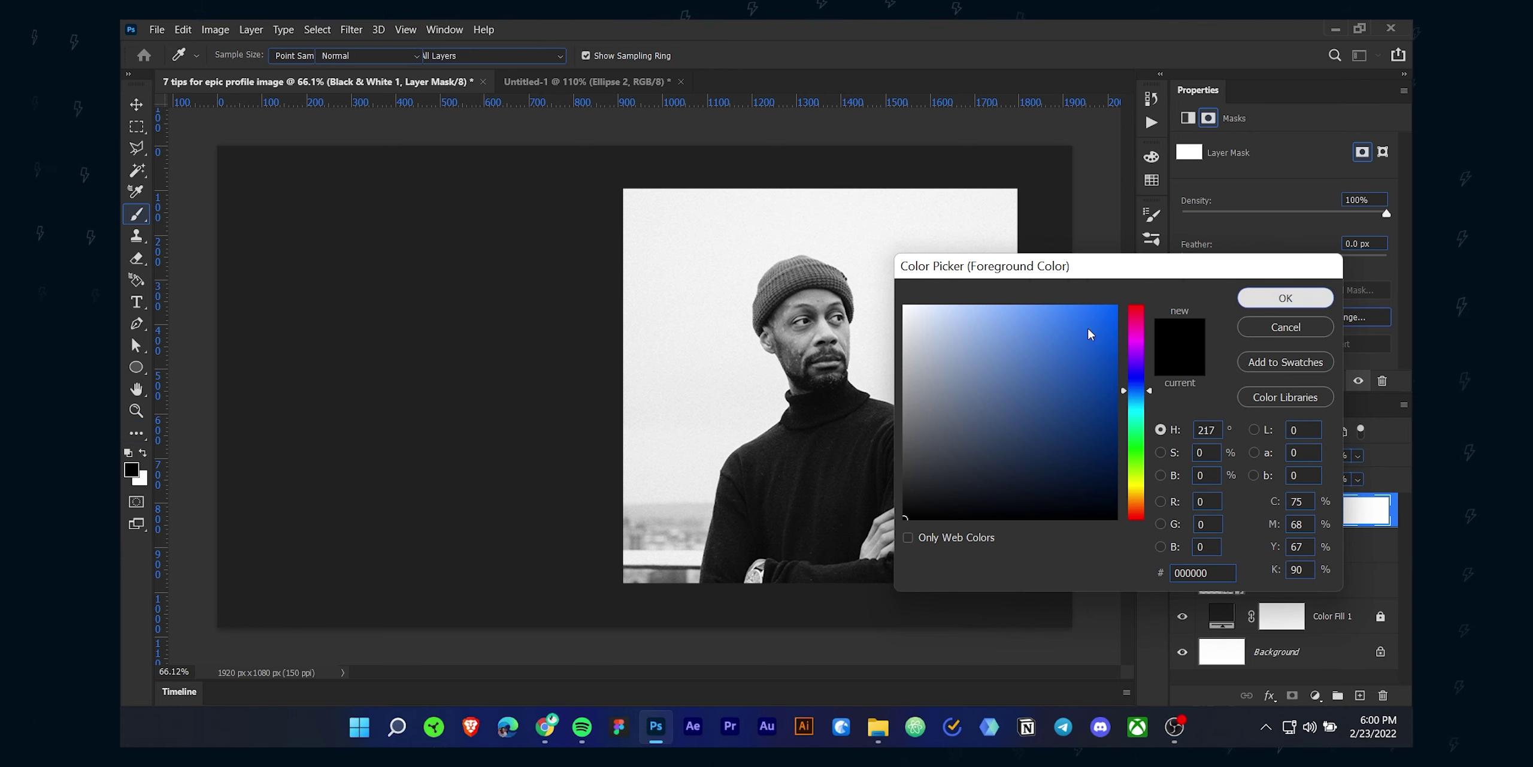
left_click(1264, 298)
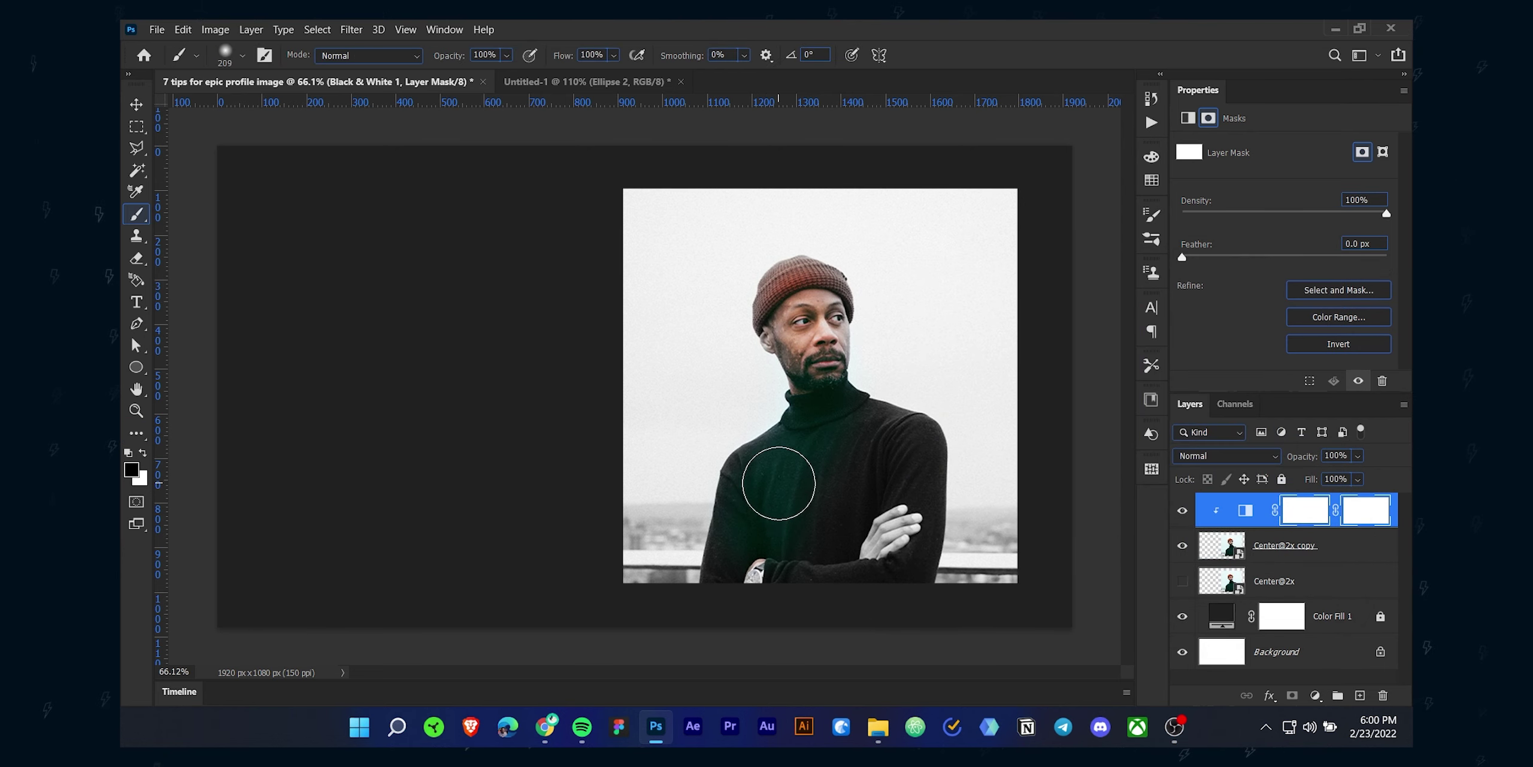
mouse_move(839, 507)
left_mouse_down()
mouse_move(892, 445)
mouse_move(869, 540)
left_mouse_up()
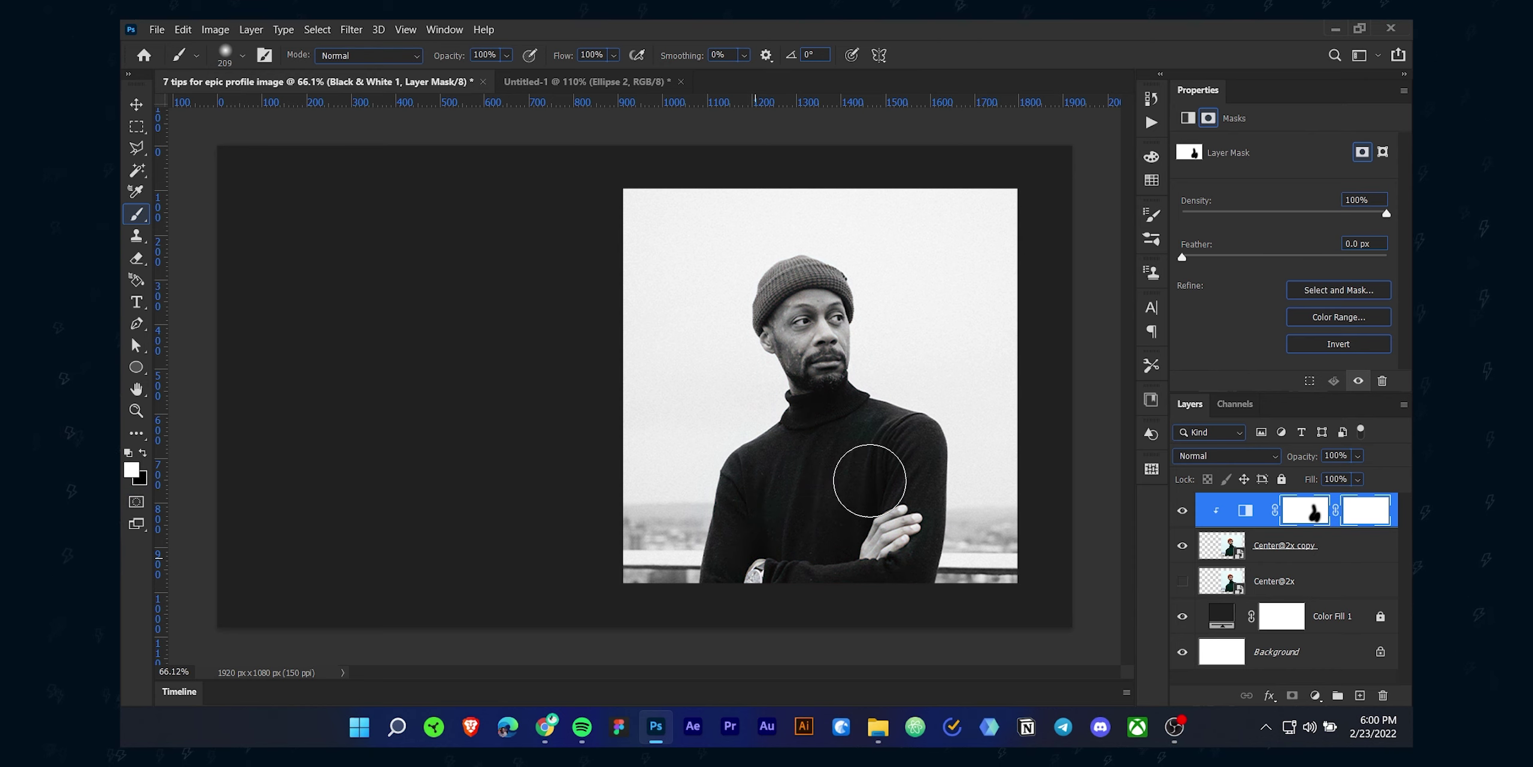
left_click(143, 456)
Paint black with a smaller soft brush on the Black & White layer mask over the man's face, beanie and hands.
scroll(800, 394, "up", 2)
right_click(797, 343)
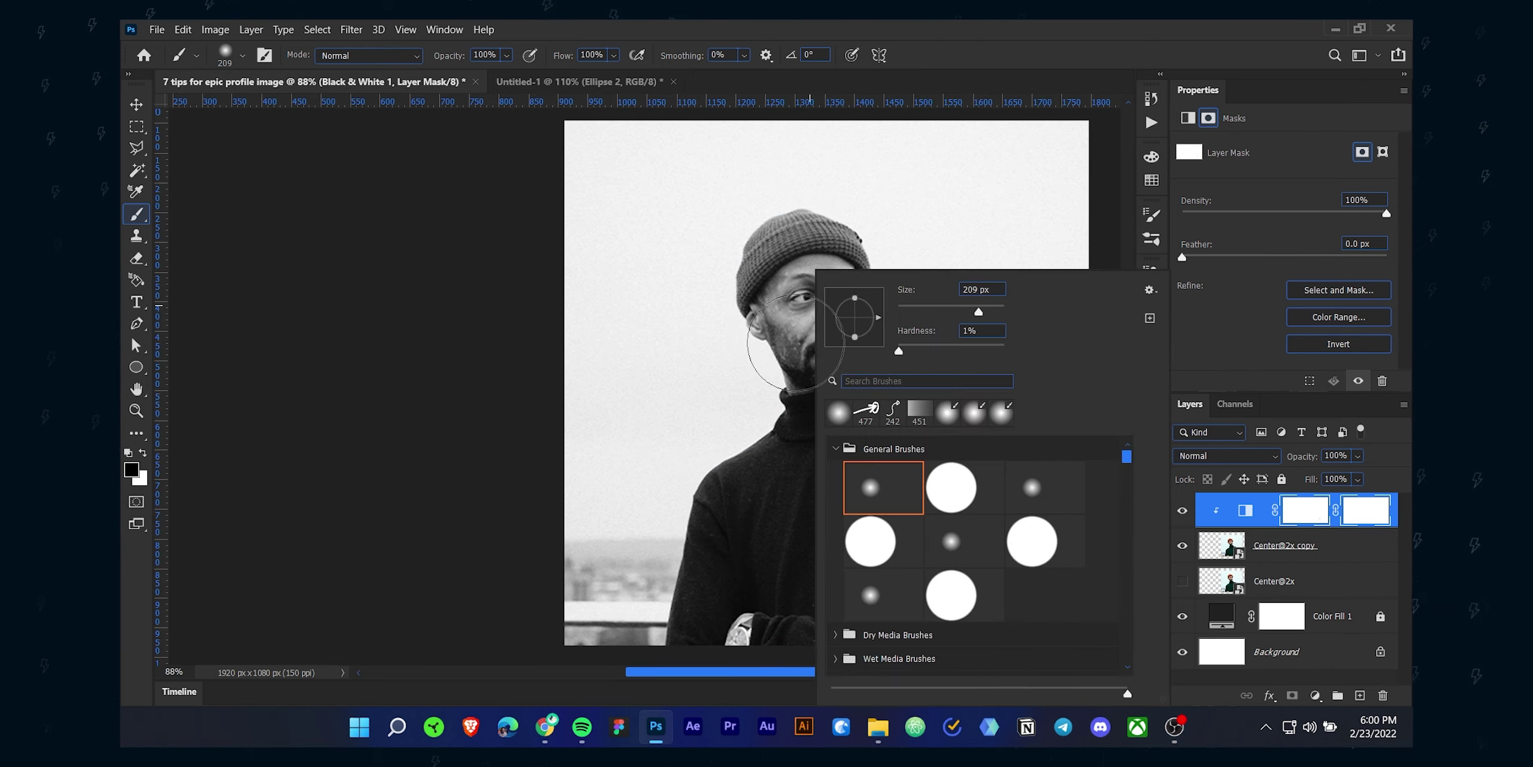
left_click(771, 315)
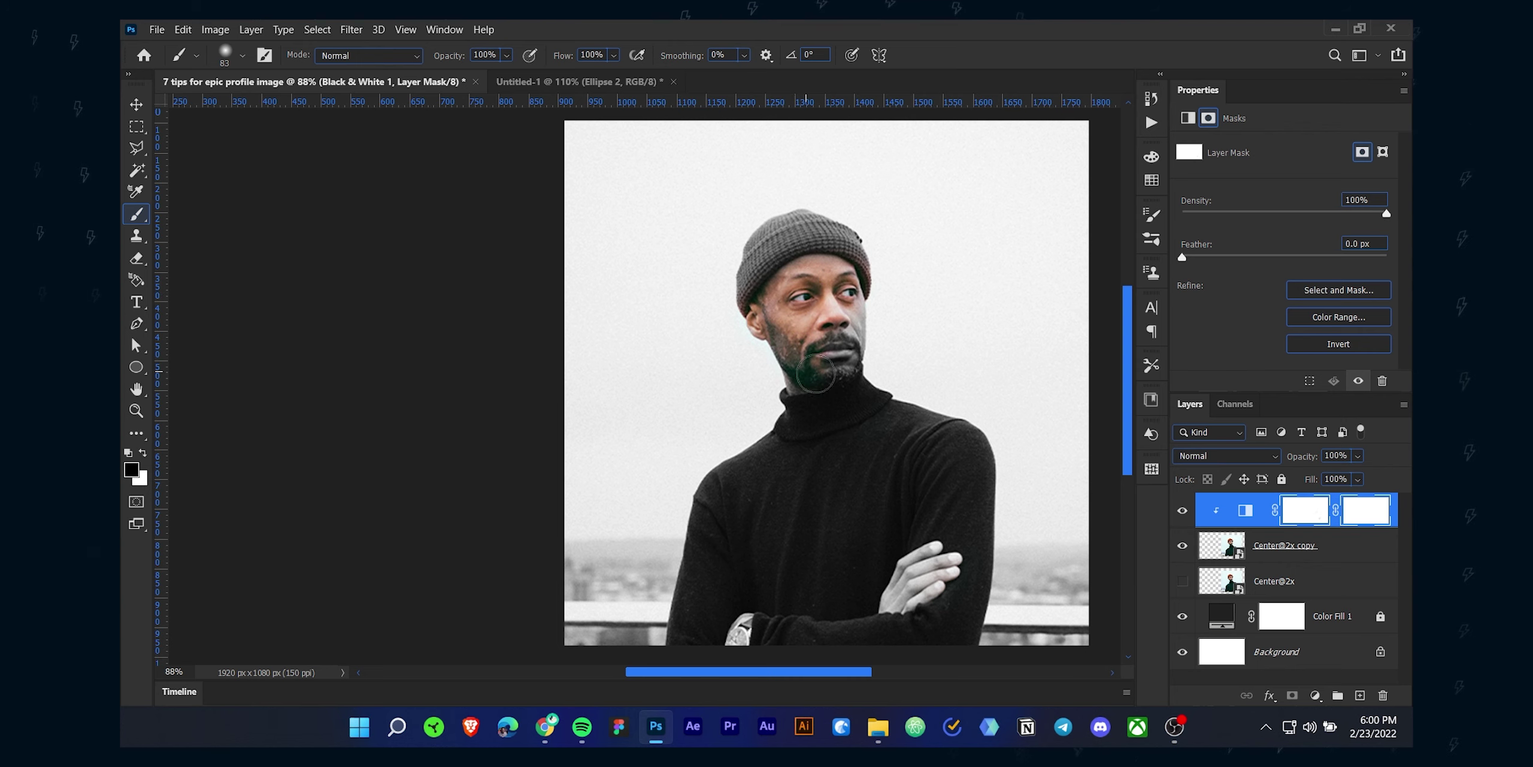
right_click(907, 593, "alt")
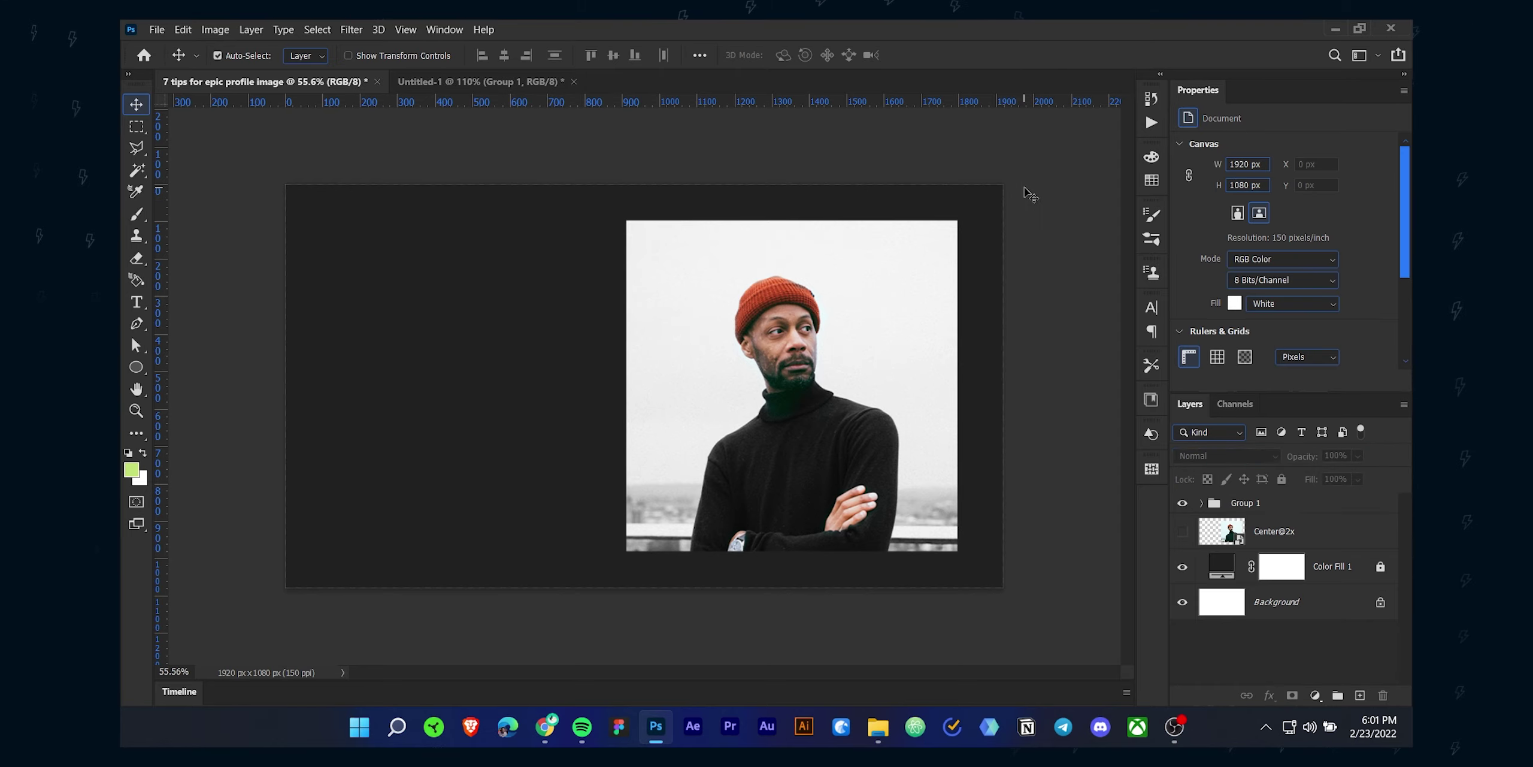
Delete the current portrait layers and position the philip-martin unsplash photo in the canvas's right half, at about X 1081 px, Y 0 px.
left_click_drag(316, 512, 316, 513)
key("Delete")
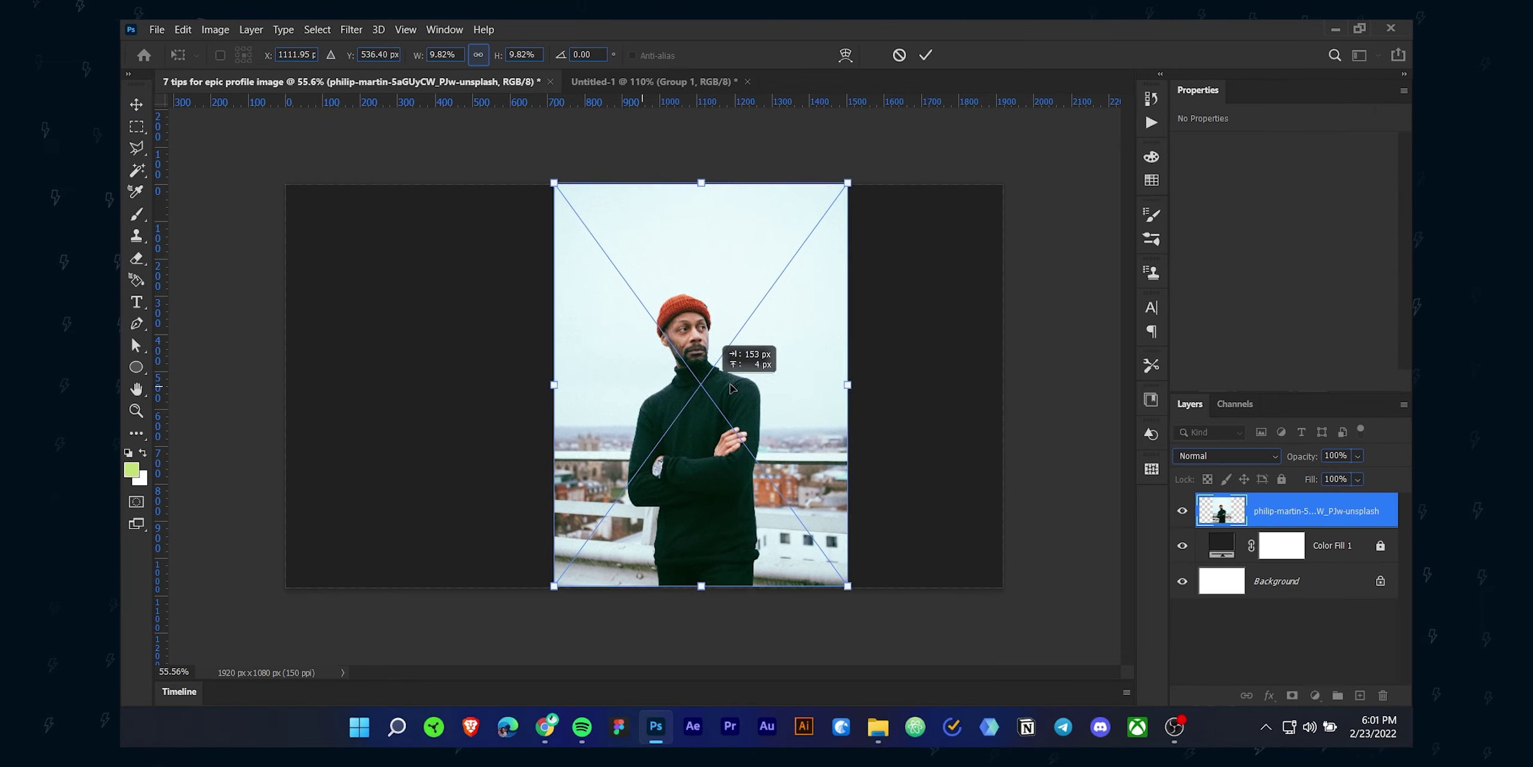
left_click_drag(728, 353, 862, 353)
key("Return")
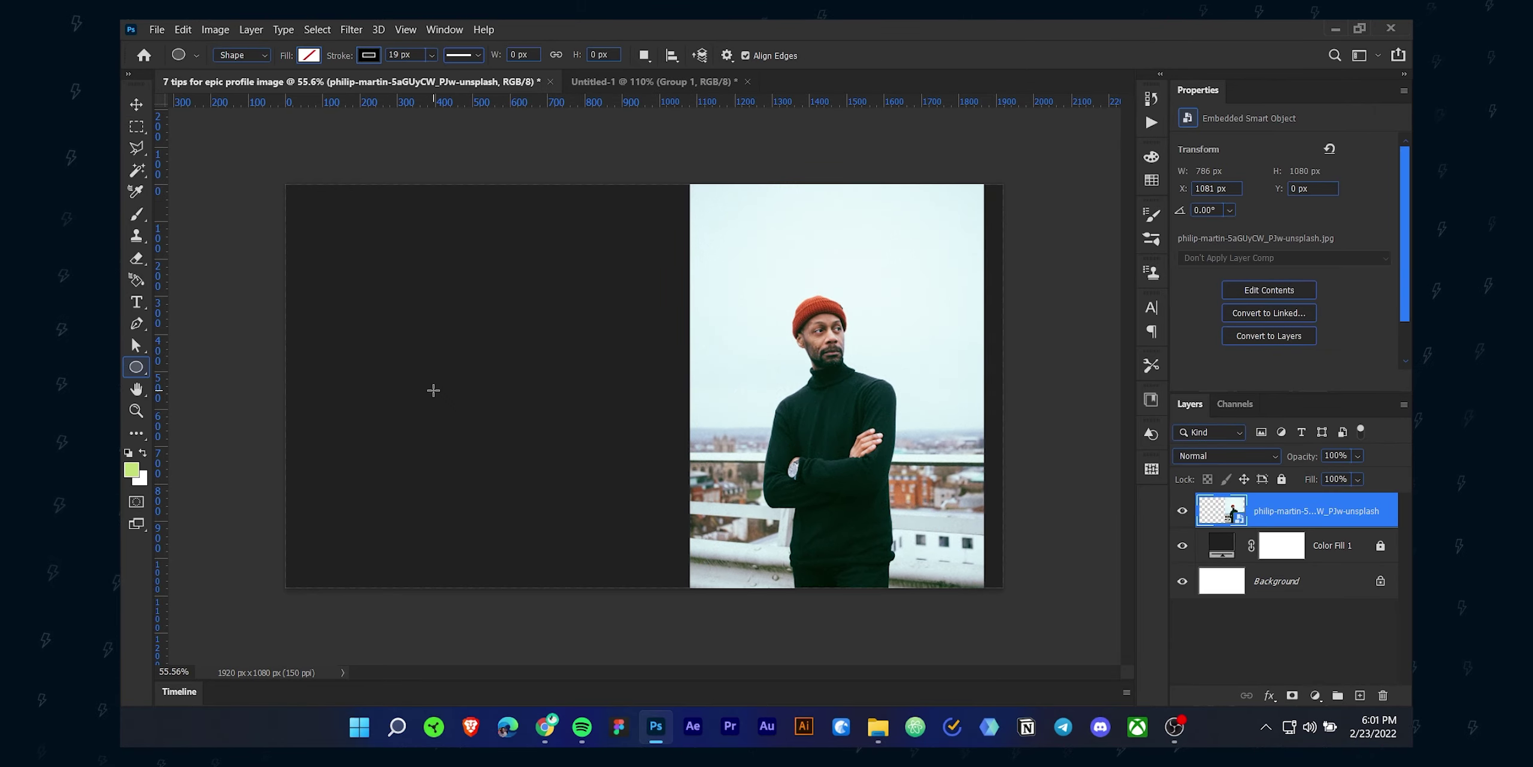
Create a 512 px circle with a white fill and no stroke, positioned at about X 203 px, Y 273 px.
left_click(434, 390)
key("Return")
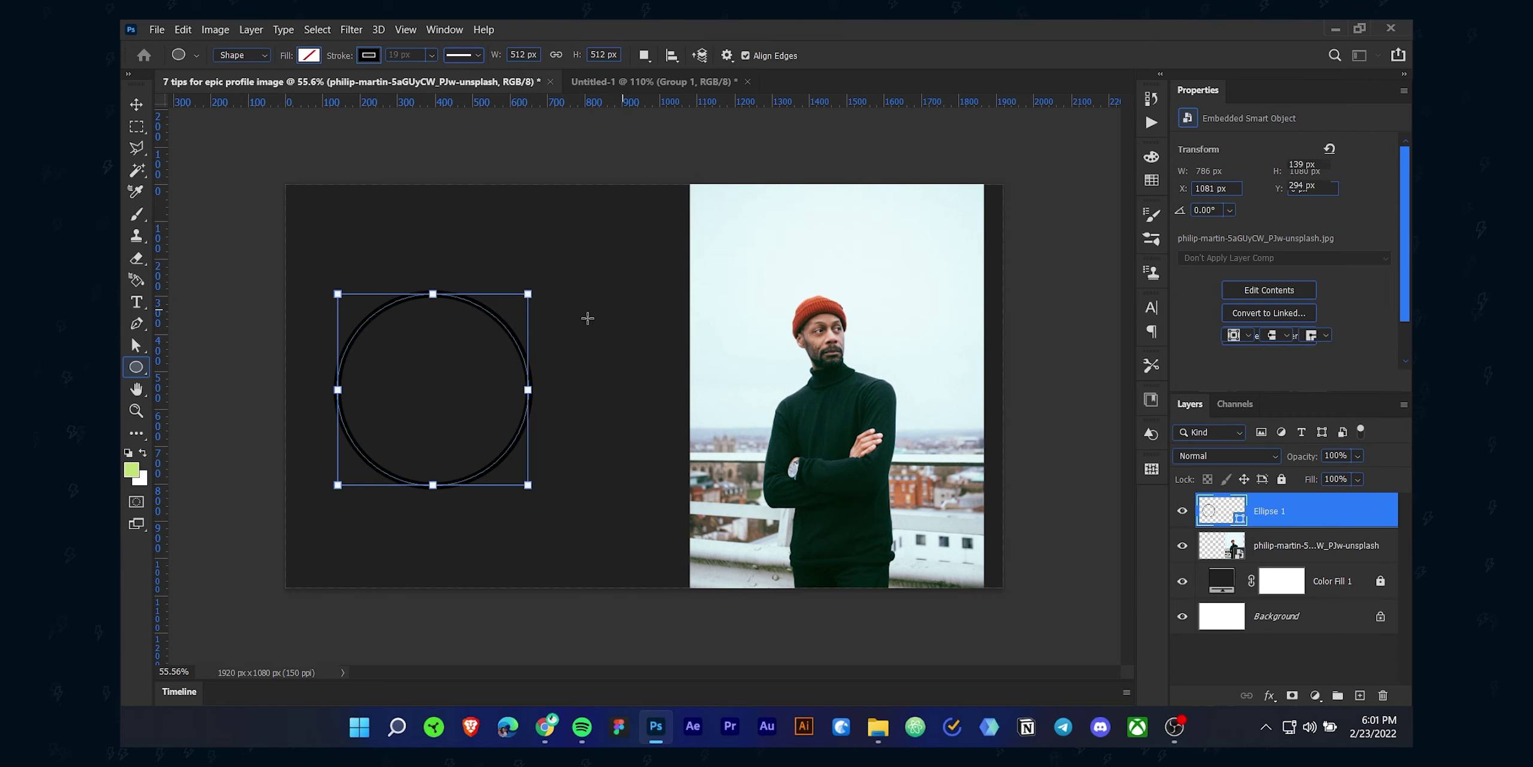
left_click(369, 55)
left_click(270, 85)
left_click(309, 56)
left_click(219, 144)
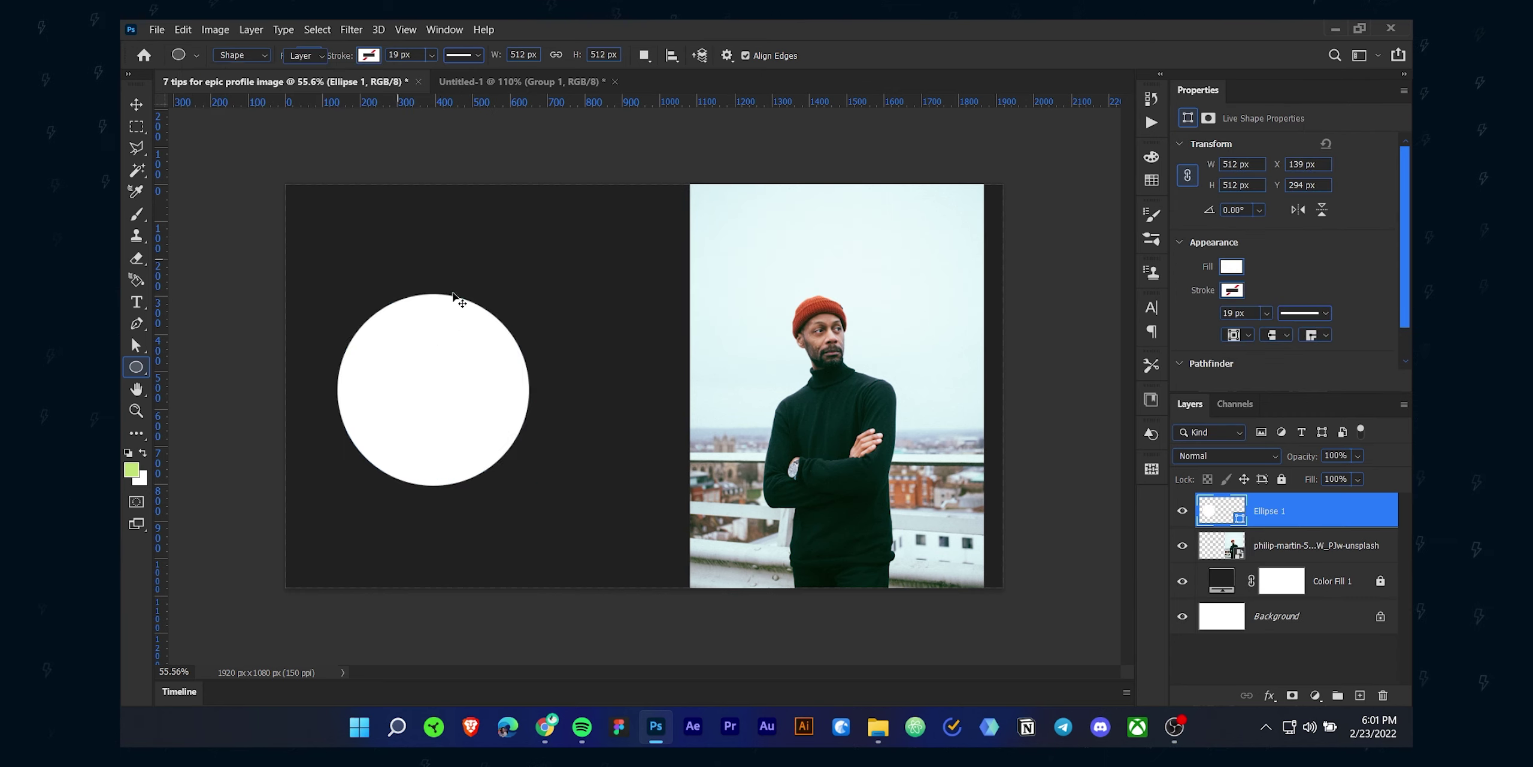
key("v")
left_click_drag(437, 370, 461, 363)
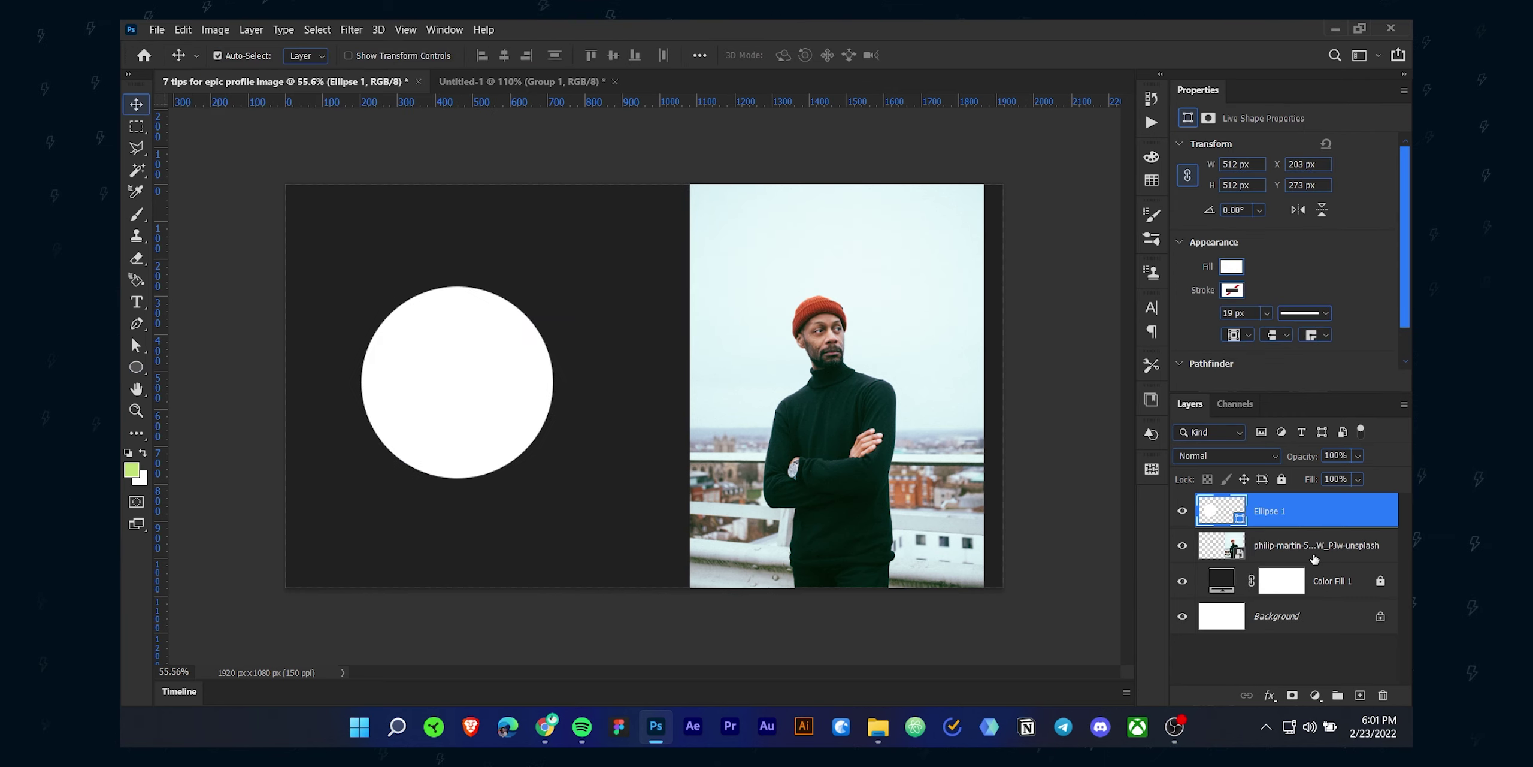
Clip the unsplash portrait to the Ellipse 1 circle and scale it to about 5.28%, centring the man inside.
left_click_drag(1314, 551, 1328, 499)
left_click(1325, 526, "alt")
key("ctrl+t")
left_click_drag(850, 409, 479, 400)
left_click_drag(617, 381, 540, 381)
left_click_drag(479, 405, 522, 424)
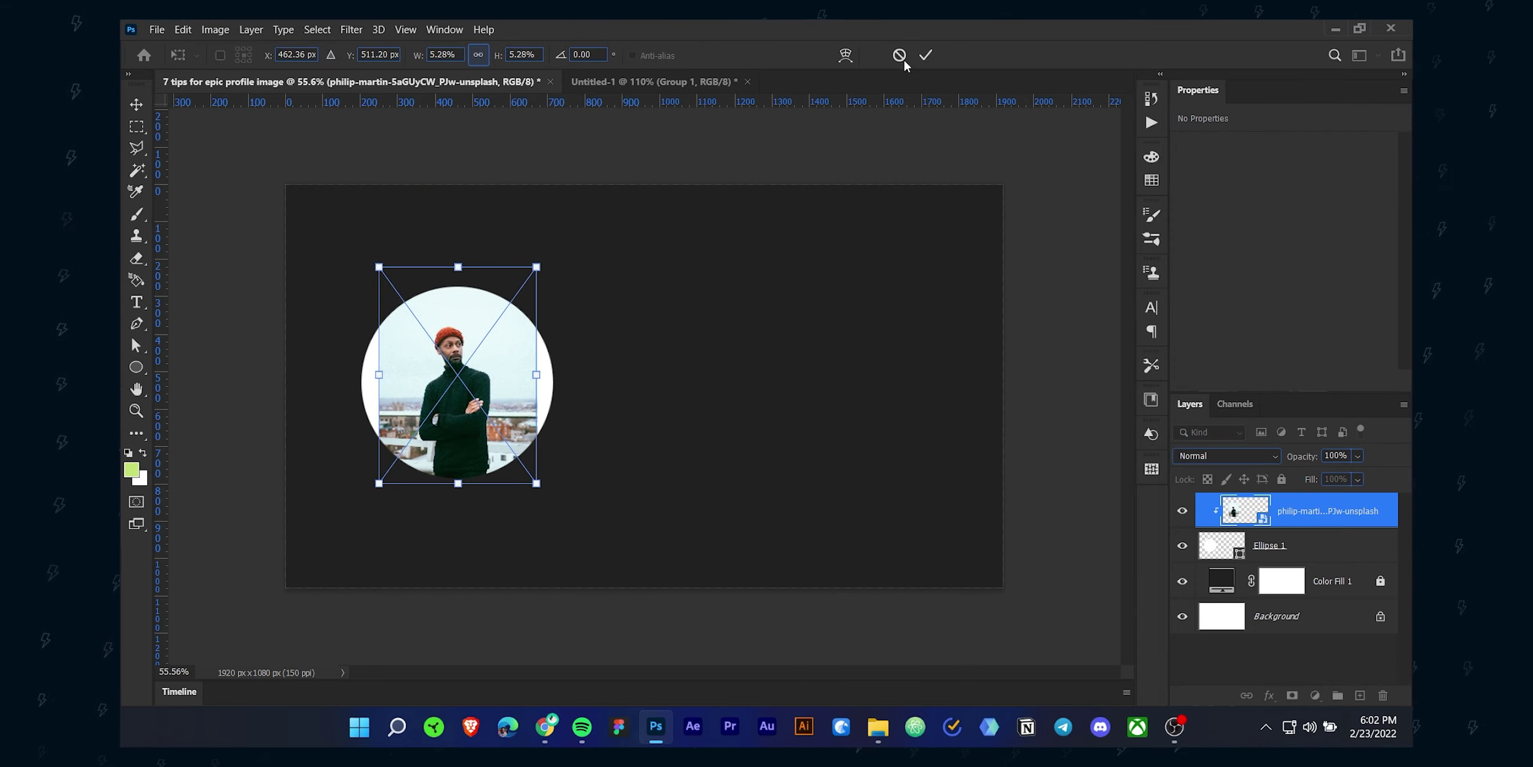
left_click(926, 54)
Duplicate the circle with its clipped portrait to the right and scale the copied circle to about 141 px.
left_click(1342, 543, "shift")
left_click_drag(456, 324, 765, 325, "alt")
key("ctrl+t")
left_click_drag(874, 374, 732, 386)
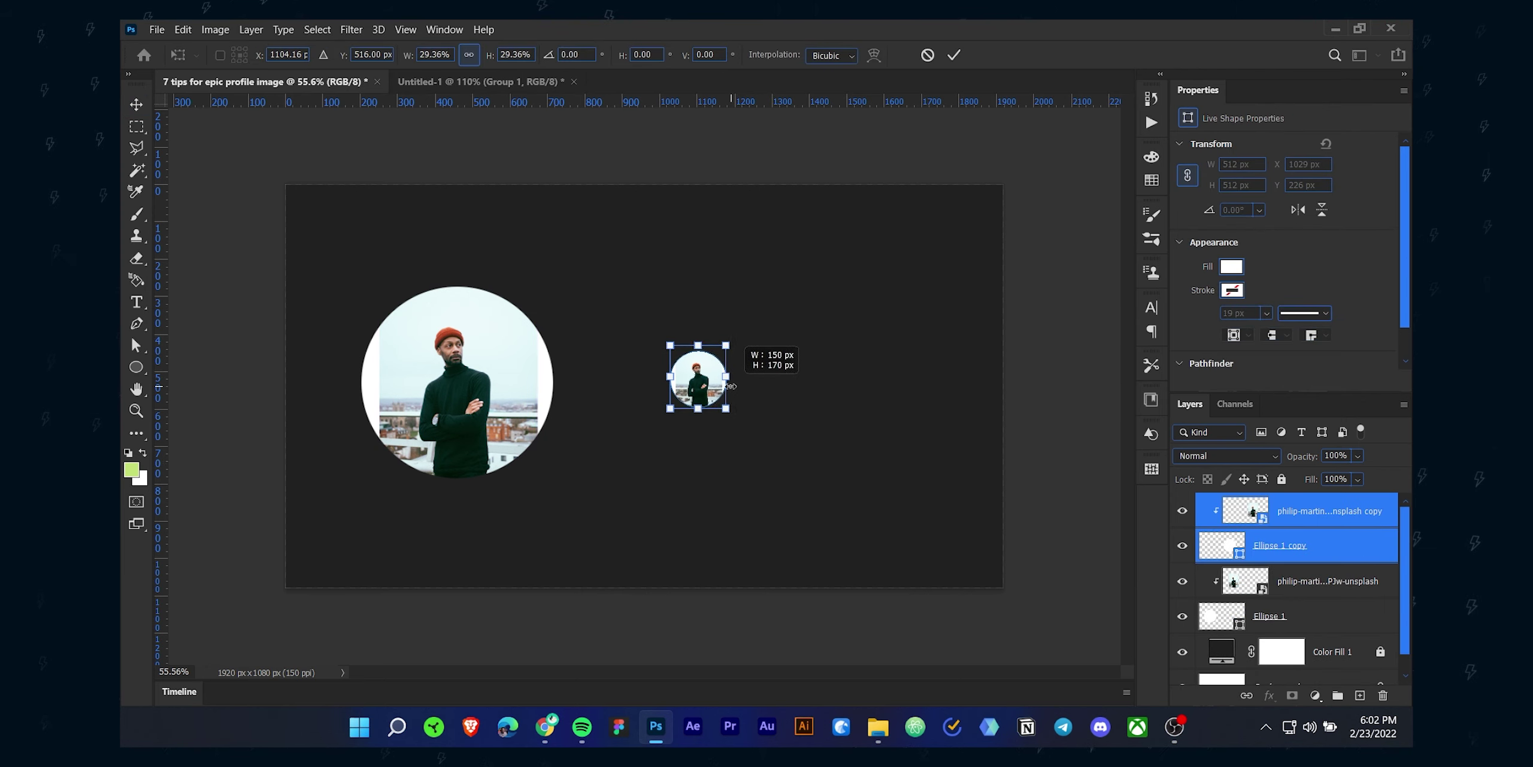
left_click(961, 54)
scroll(644, 439, "up", 2)
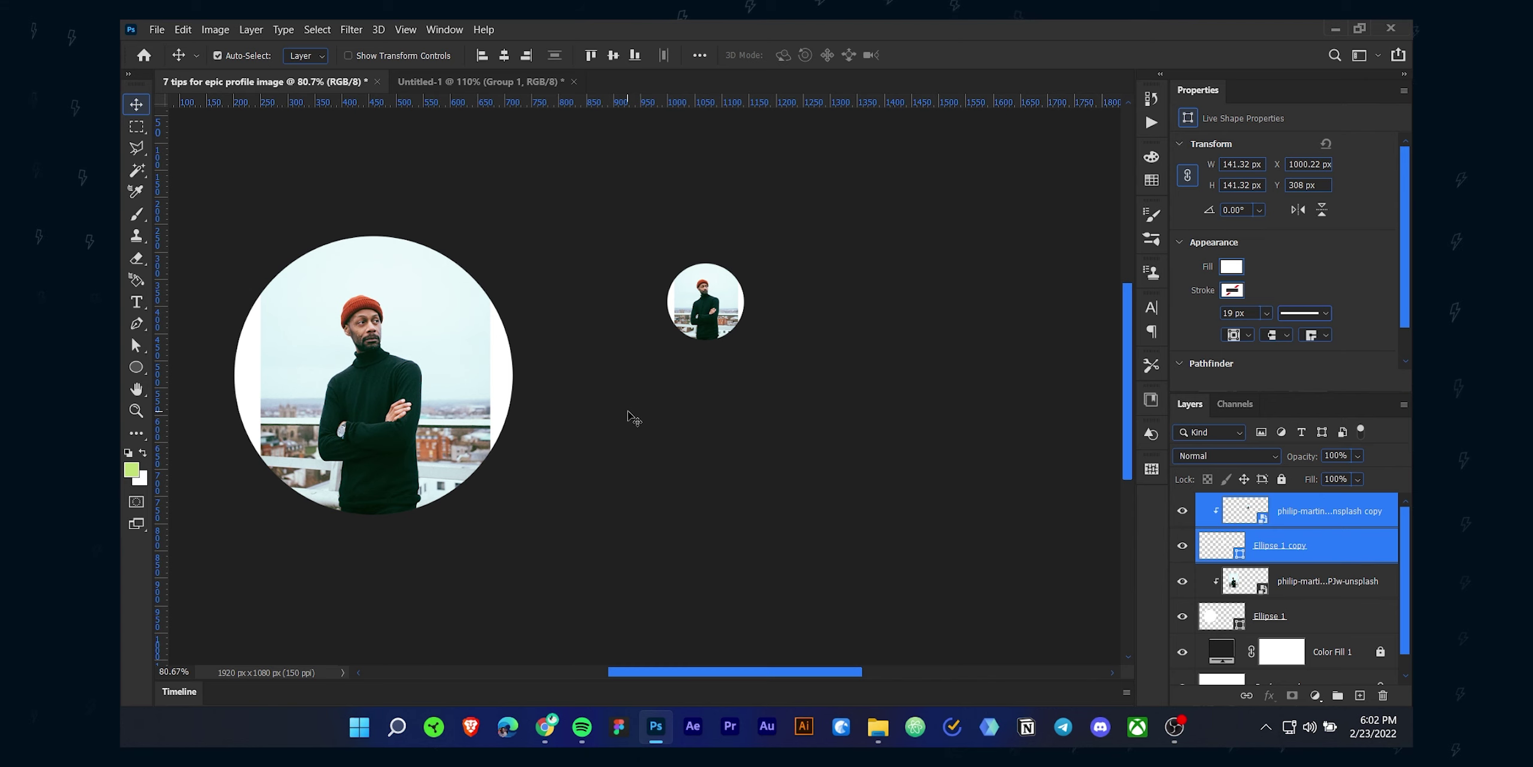
scroll(633, 418, "down", 1)
left_click_drag(736, 212, 736, 212)
left_click(599, 263)
Place the 11HRS Creator logo on the right white circle and set that circle's fill to the logo's purple.
left_click_drag(420, 384, 813, 443)
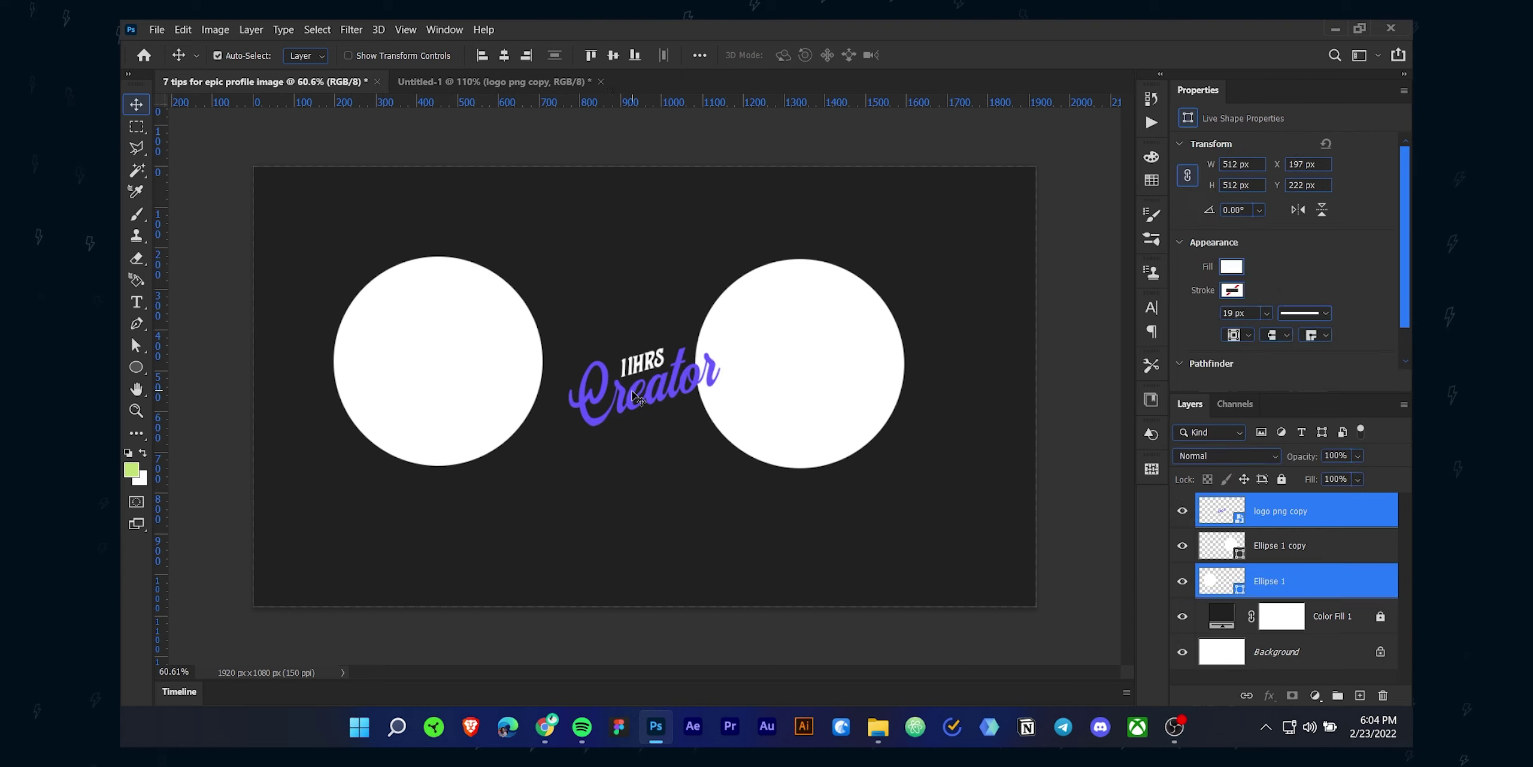
left_click_drag(639, 397, 795, 370)
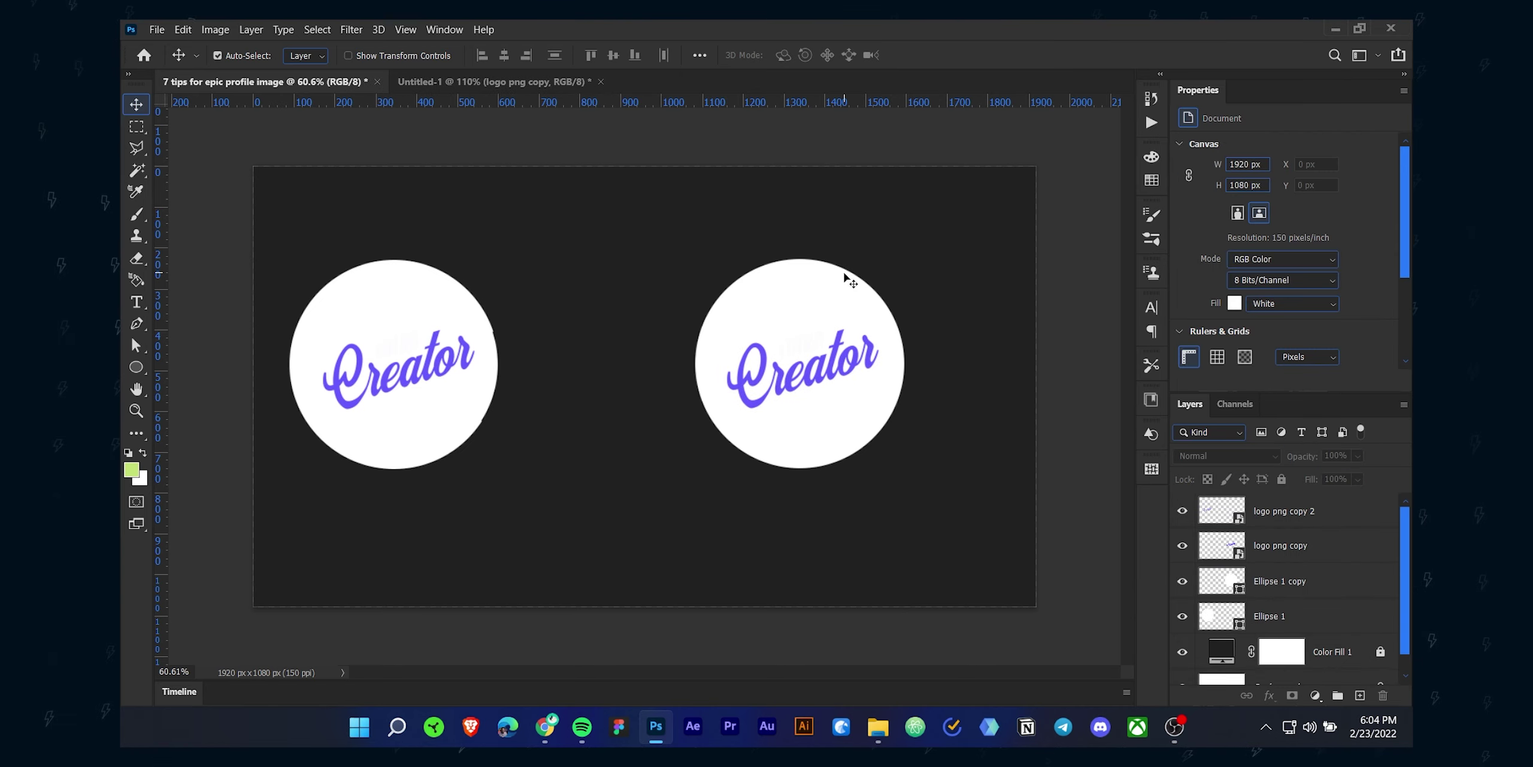
double_click(1222, 581)
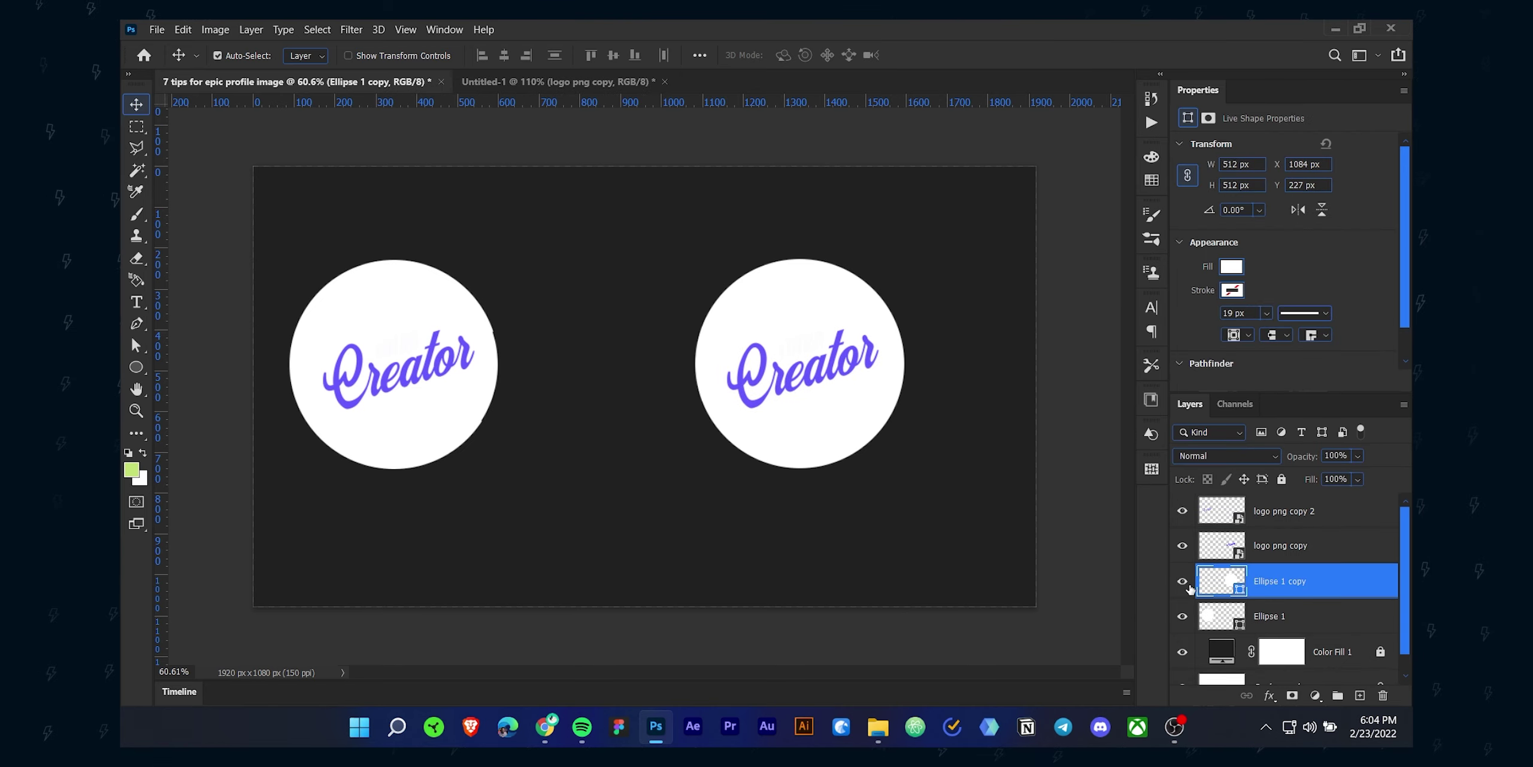
left_click(753, 403)
left_click(1285, 298)
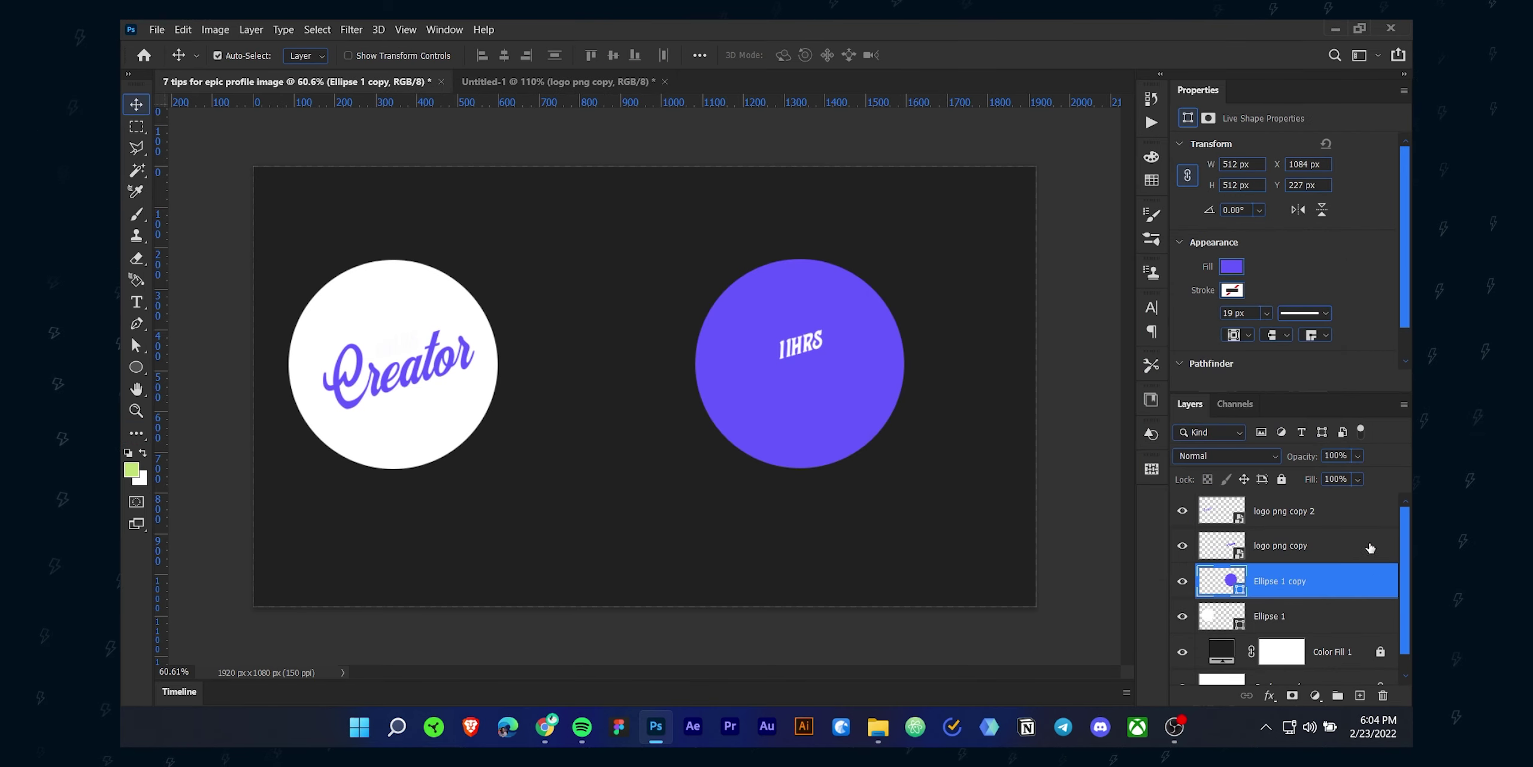
Add a Gradient Overlay effect to the logo png copy layer and set the gradient's first colour stop to white.
double_click(1370, 551)
left_click_drag(875, 185, 1100, 150)
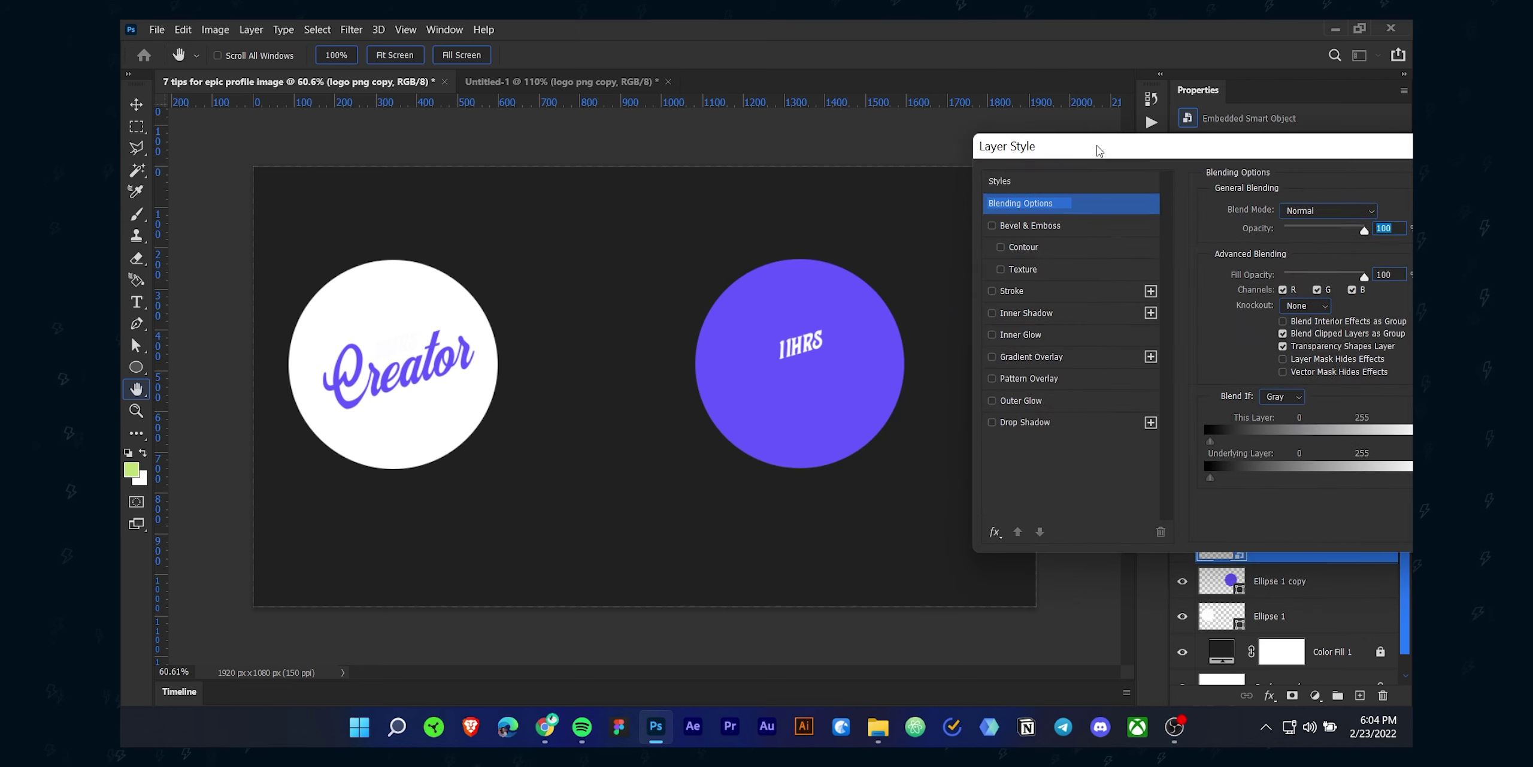
left_click(1042, 356)
left_click(1318, 250)
double_click(992, 438)
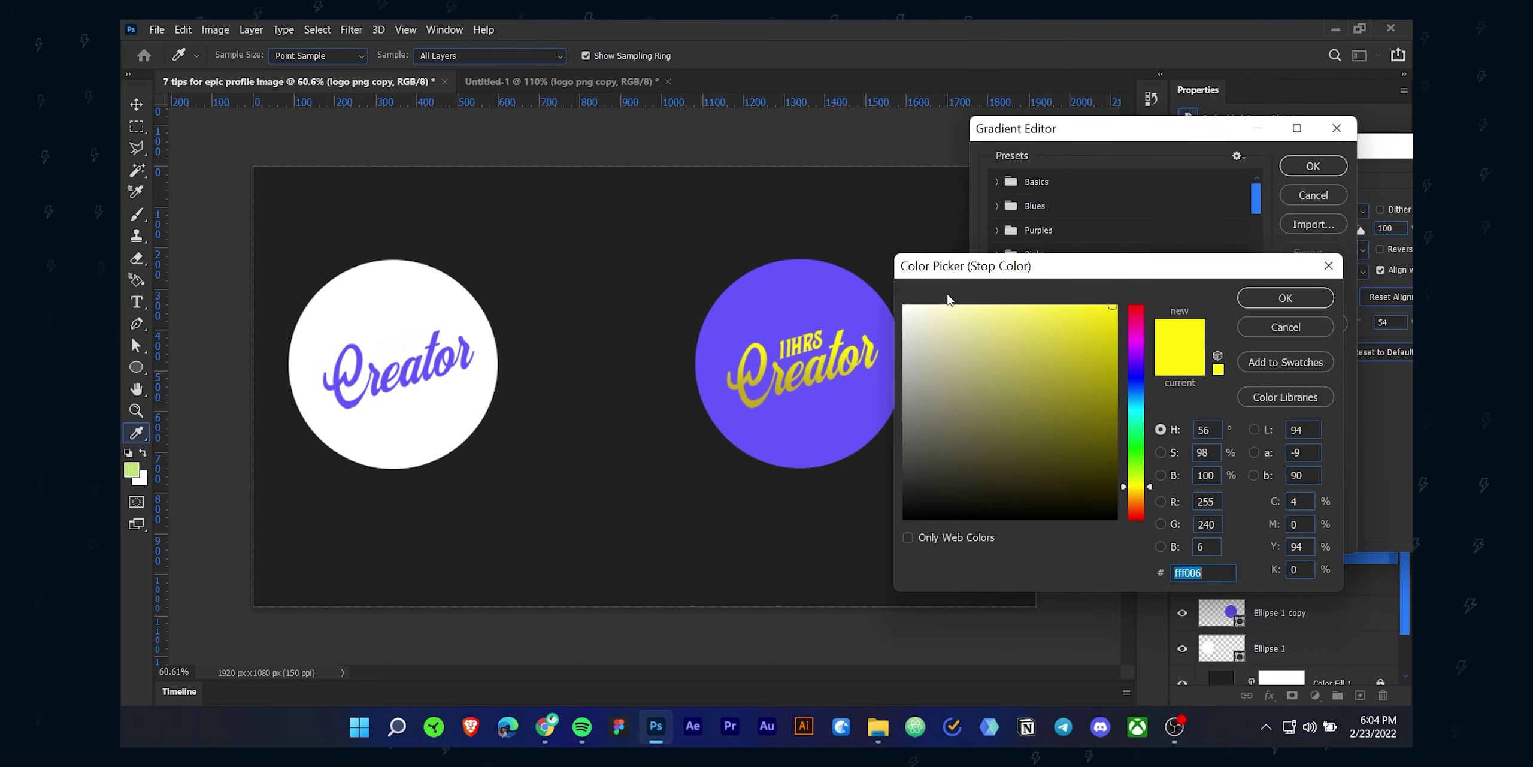
left_click(904, 305)
left_click(1285, 298)
Set the gradient's last colour stop to a light tint of the circle's purple and apply the Gradient Overlay.
double_click(1331, 438)
left_click(791, 267)
left_click(977, 305)
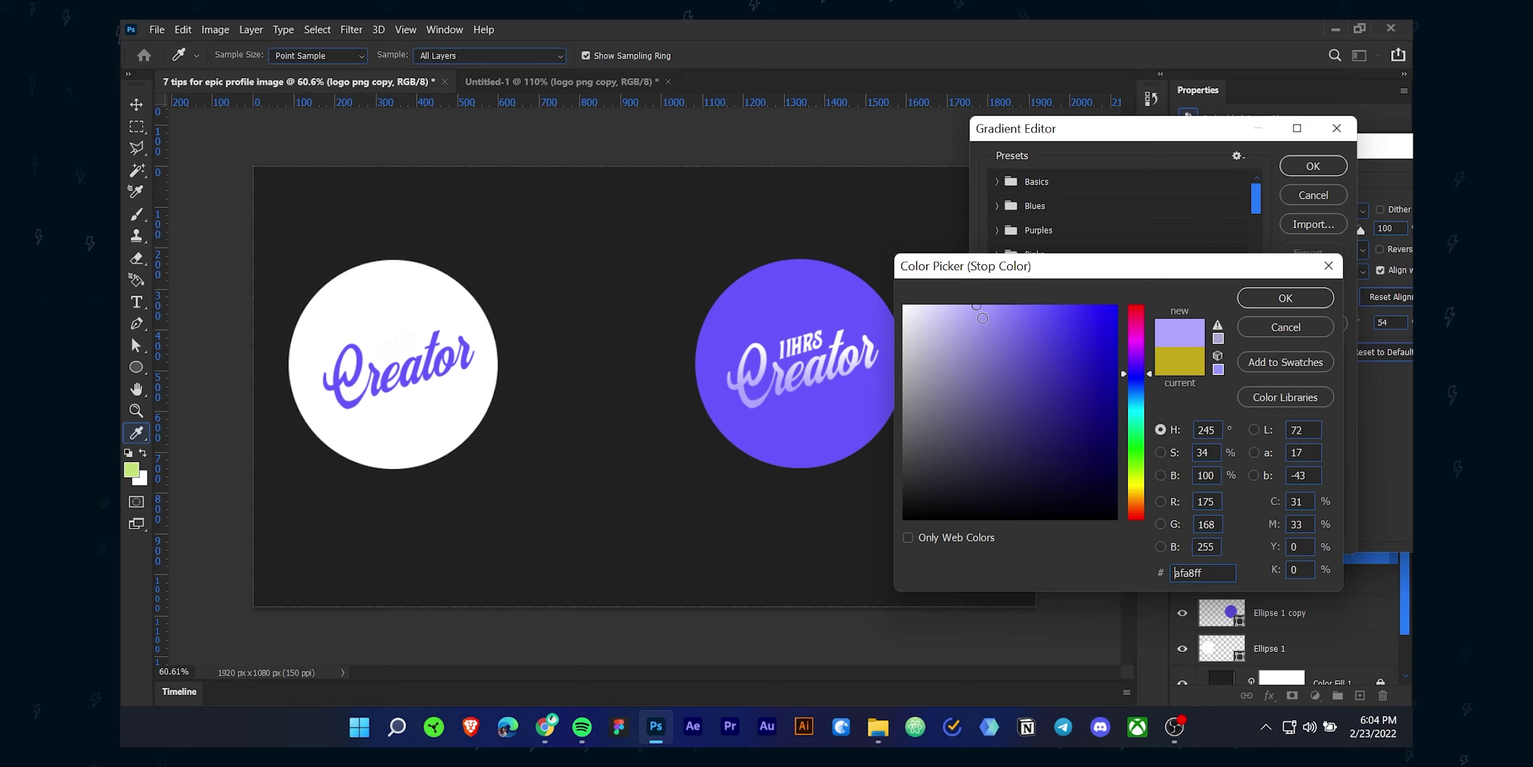
left_click_drag(983, 317, 969, 310)
left_click(1275, 299)
left_click(1313, 167)
left_click_drag(1300, 146, 1074, 136)
left_click(1336, 170)
Scale the purple circle and its logo down to about 230 px wide near the canvas's upper right.
left_click(863, 431, "ctrl+shift")
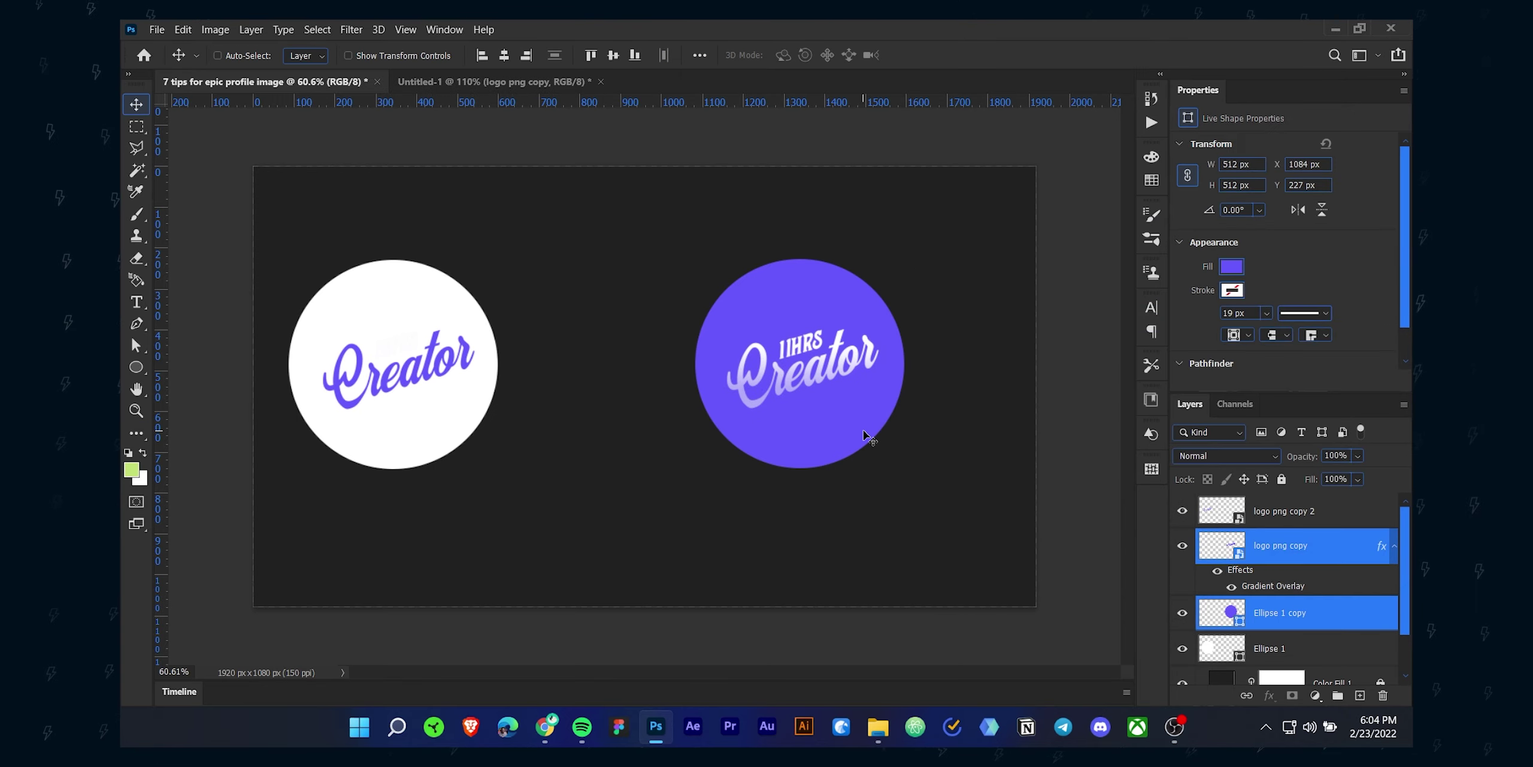
key("ctrl+t")
left_click_drag(904, 364, 835, 246)
key("Return")
Scale the white circle and its logo to about 45.55% and move them beside the small purple badge.
left_click(277, 506, "ctrl")
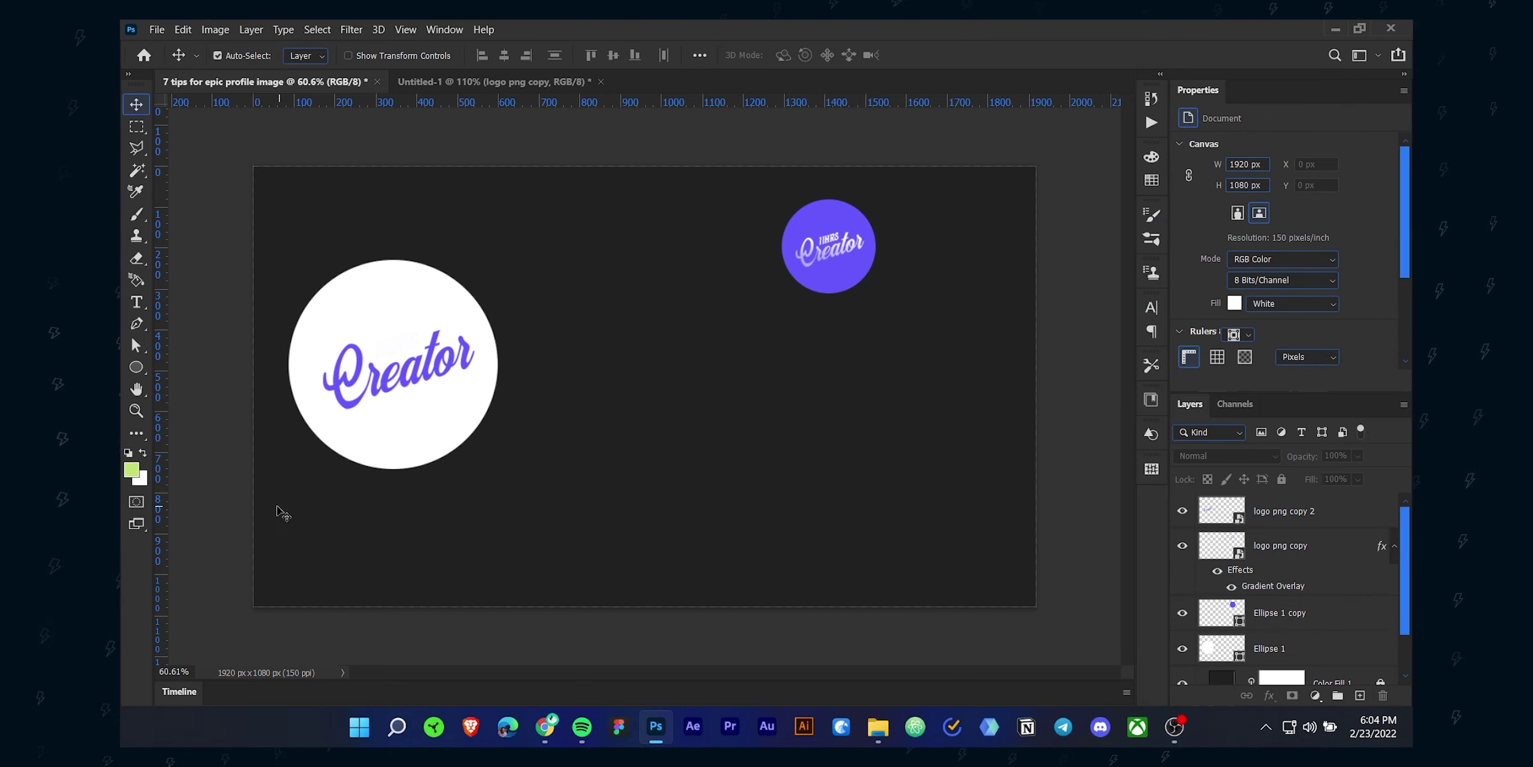
left_click_drag(277, 506, 419, 360)
key("ctrl+t")
left_click_drag(497, 364, 408, 363)
left_click_drag(348, 369, 667, 262)
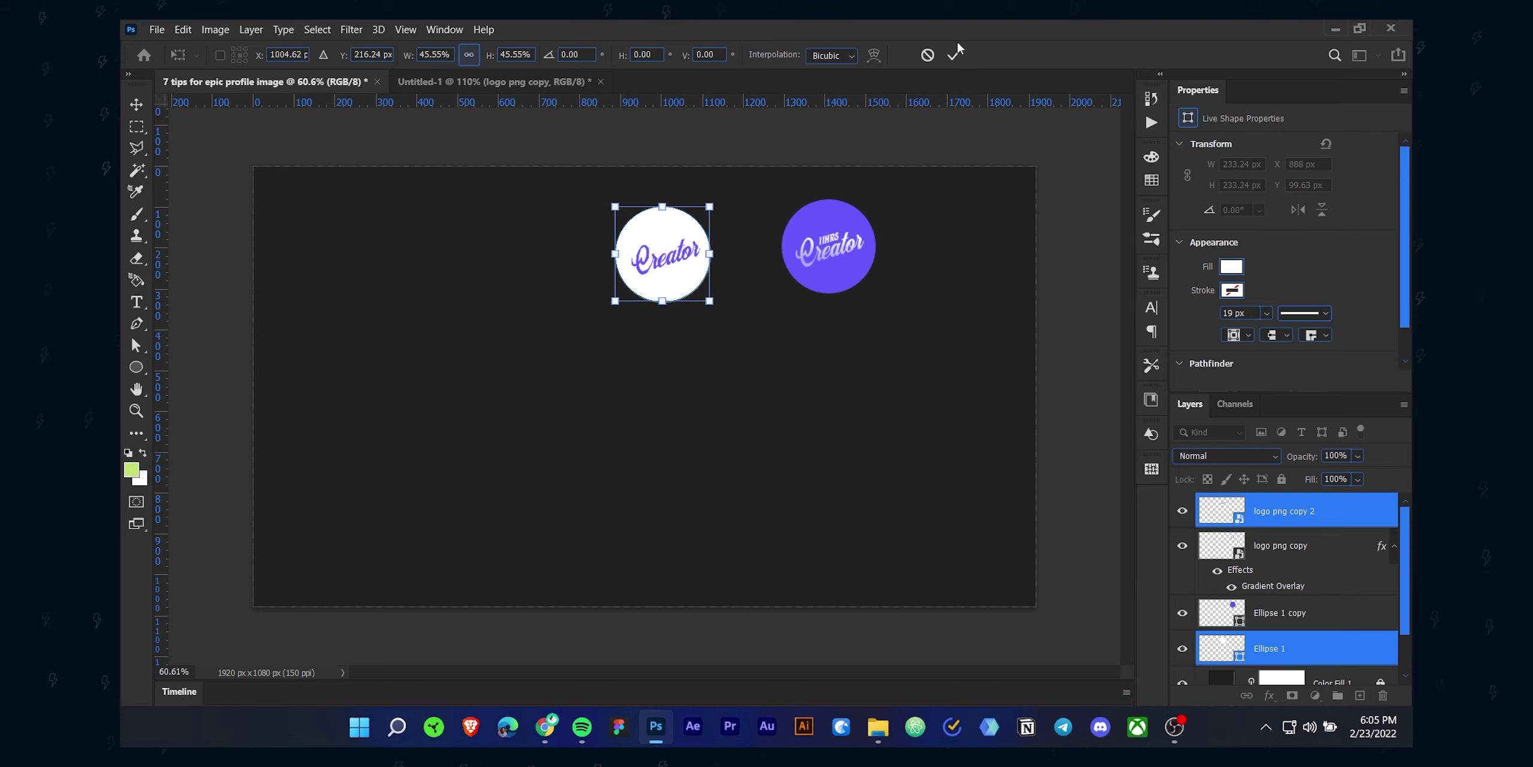
key("ctrl+0")
Move the purple logo badge to the canvas's lower left and enlarge it to about 627 px wide.
left_click_drag(1013, 150, 851, 240)
left_click_drag(865, 229, 316, 558)
key("ctrl+t")
left_click_drag(373, 486, 592, 325)
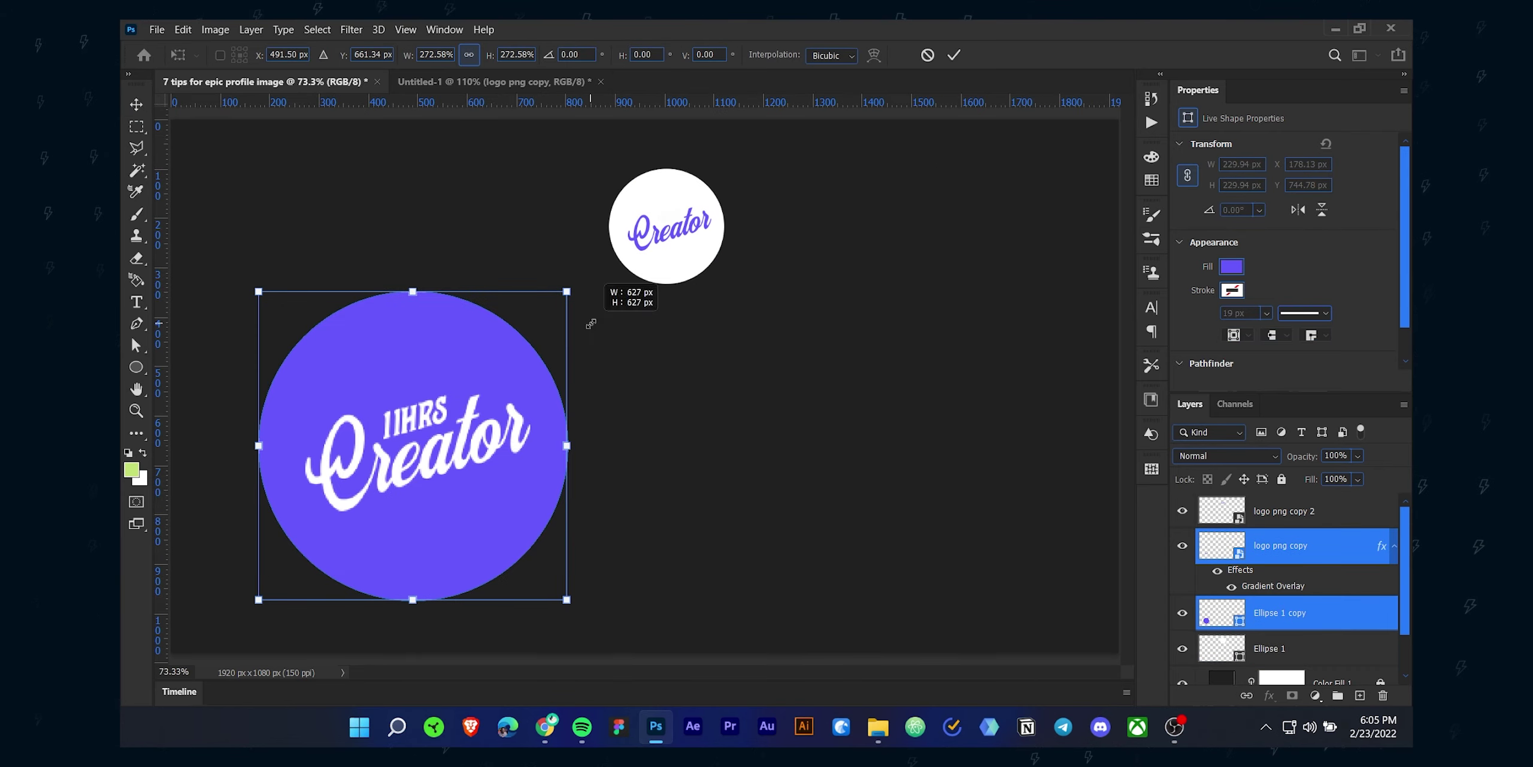
key("Return")
Copy the purple logo badge into the Untitled-1 document, scale it to nearly fill the canvas, and hide the portrait layer.
left_click_drag(420, 83, 749, 424)
key("ctrl+t")
left_click_drag(920, 196, 797, 302)
left_click_drag(705, 484, 729, 390)
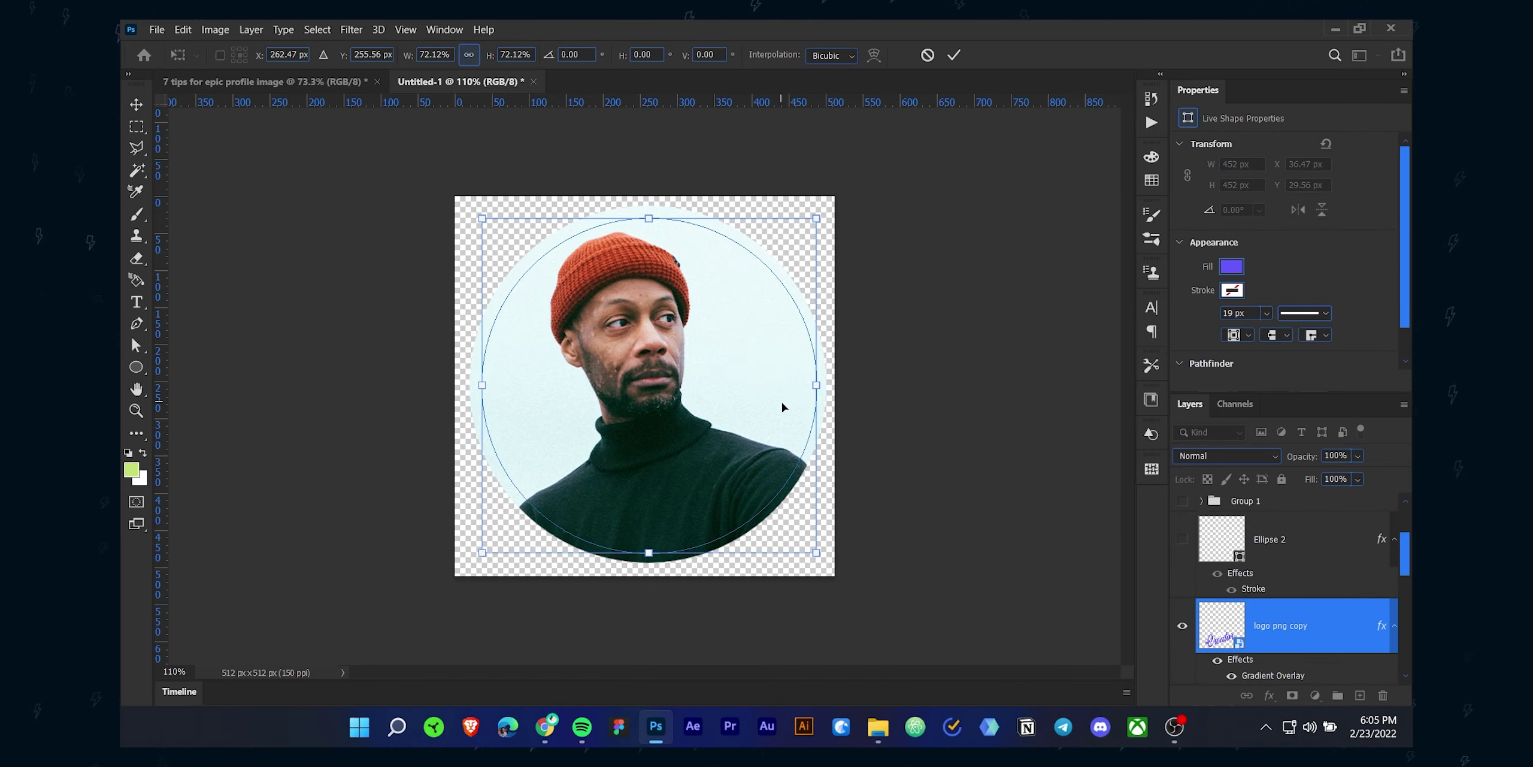
left_click_drag(815, 408, 807, 408)
key("Return")
left_click(1182, 520)
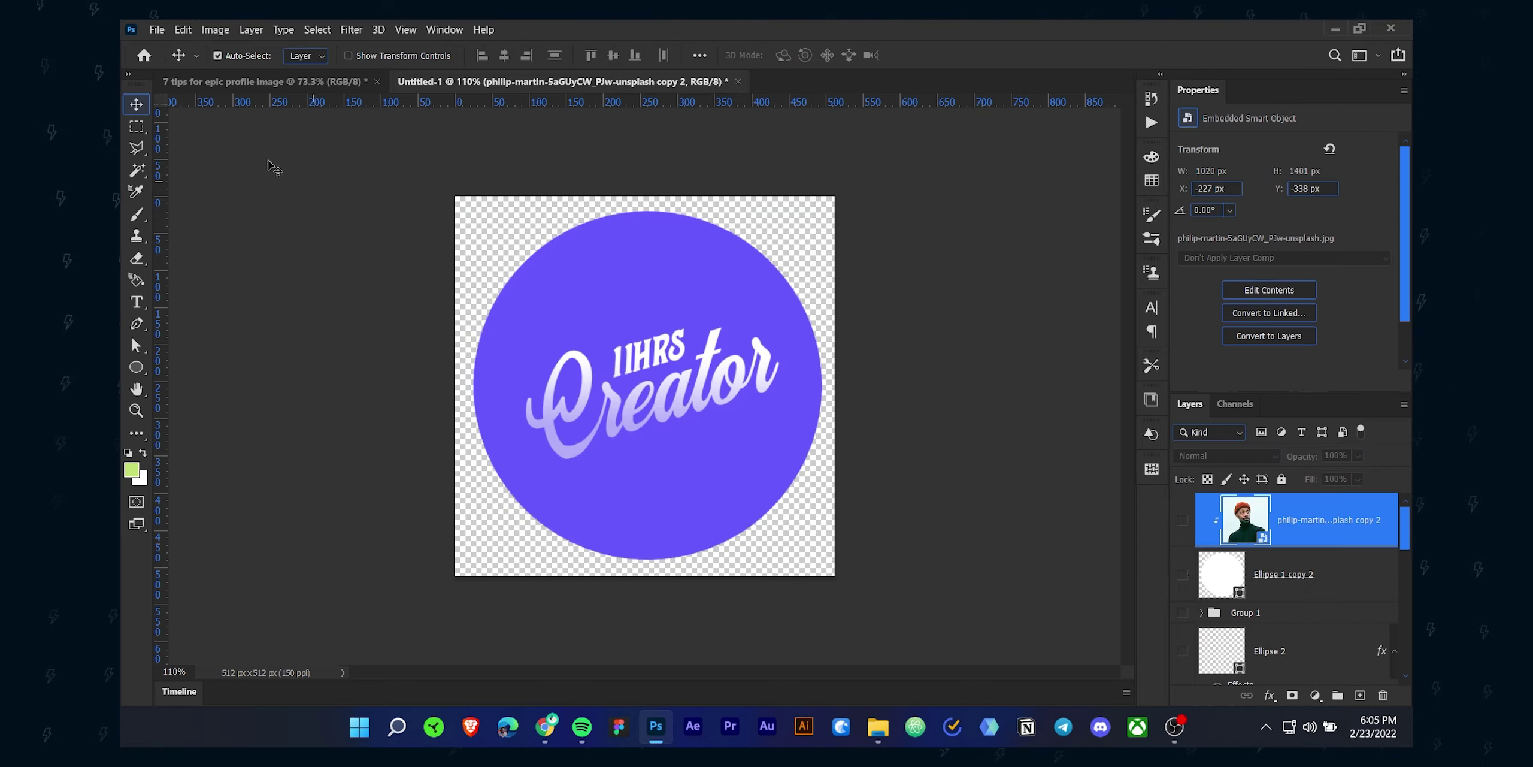